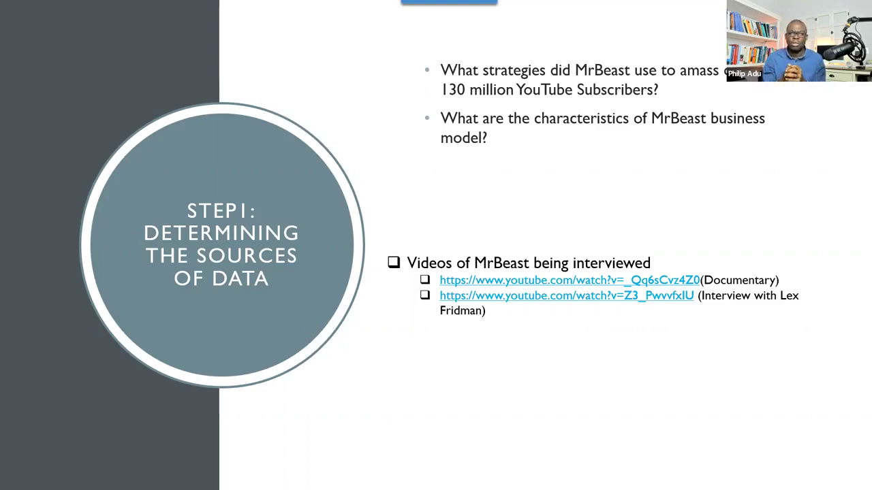
Step: Advance to the Step 2 data extraction slide, leave the slide show and switch to Chrome
{"action": "key", "text": "Right"}
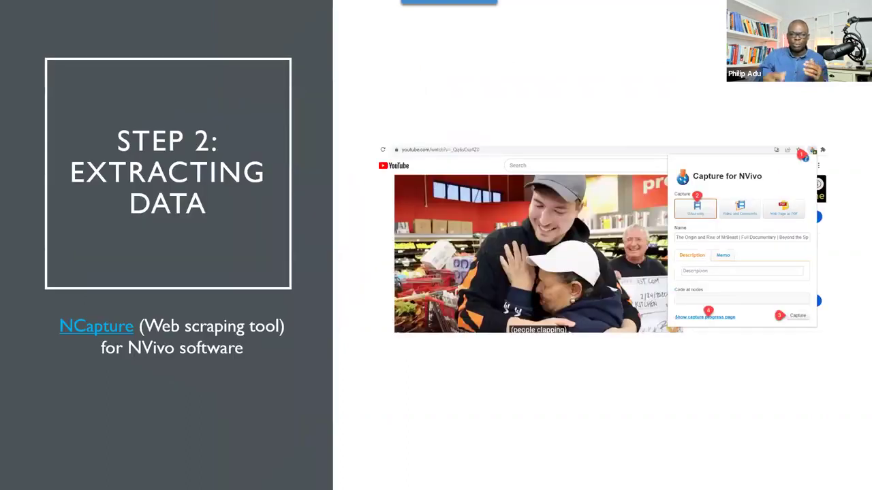
{"action": "key", "text": "Escape"}
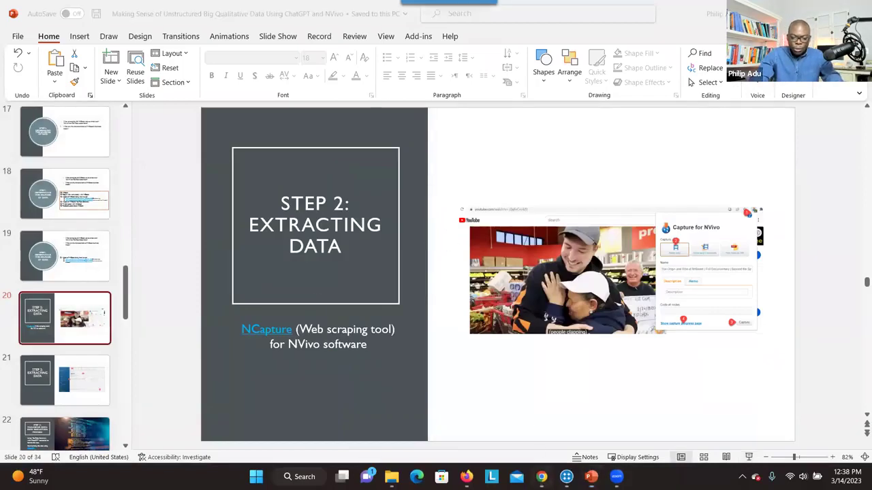
{"action": "left_click", "coordinate": [541, 476]}
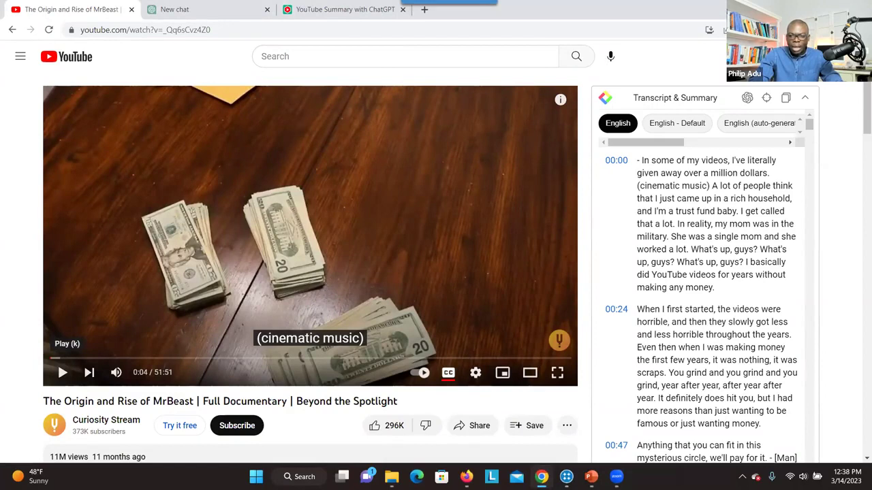
Step: Capture the YouTube documentary "The Origin and Rise of MrBeast" as video only with NCapture and view its capture progress page
{"action": "left_click", "coordinate": [769, 29]}
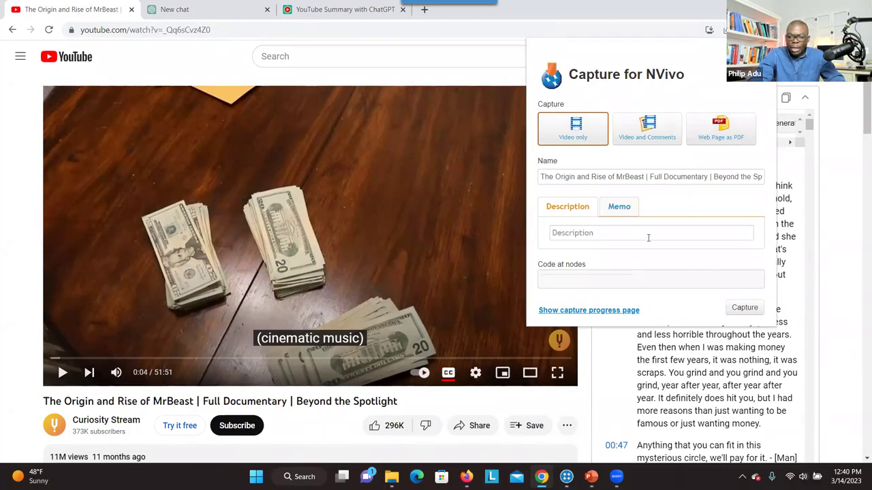
{"action": "left_click", "coordinate": [742, 308]}
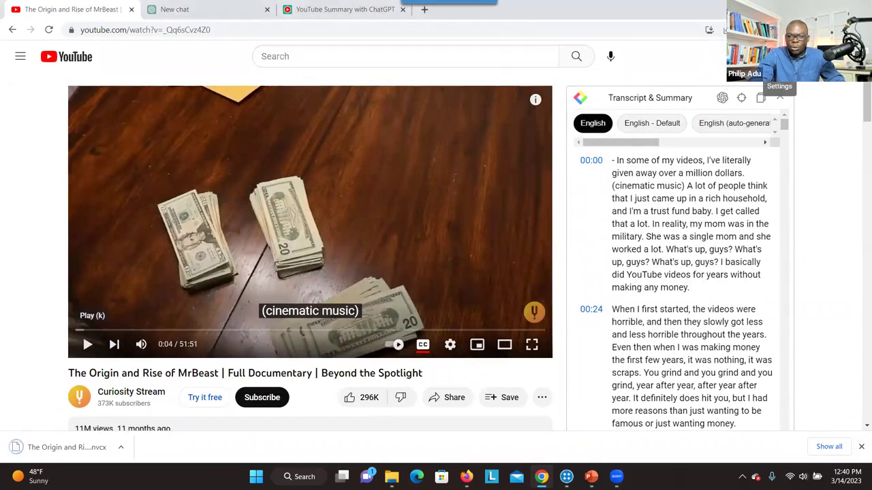
{"action": "left_click", "coordinate": [770, 29]}
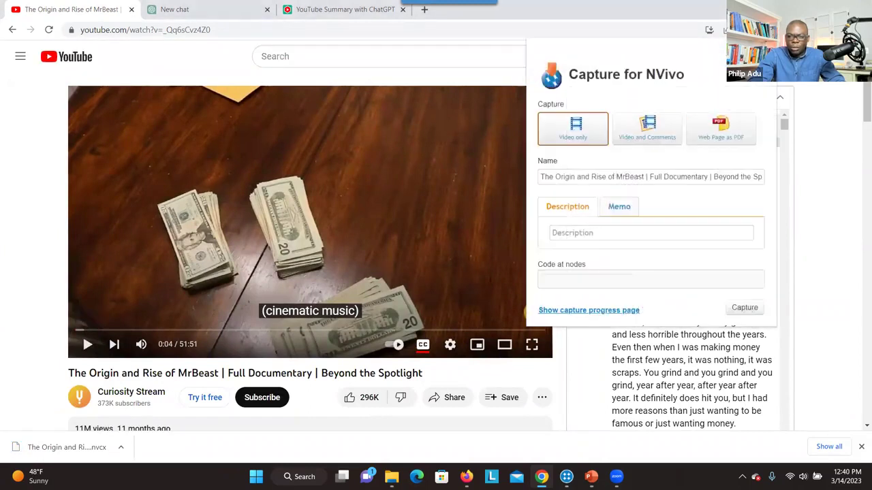
{"action": "left_click", "coordinate": [597, 311]}
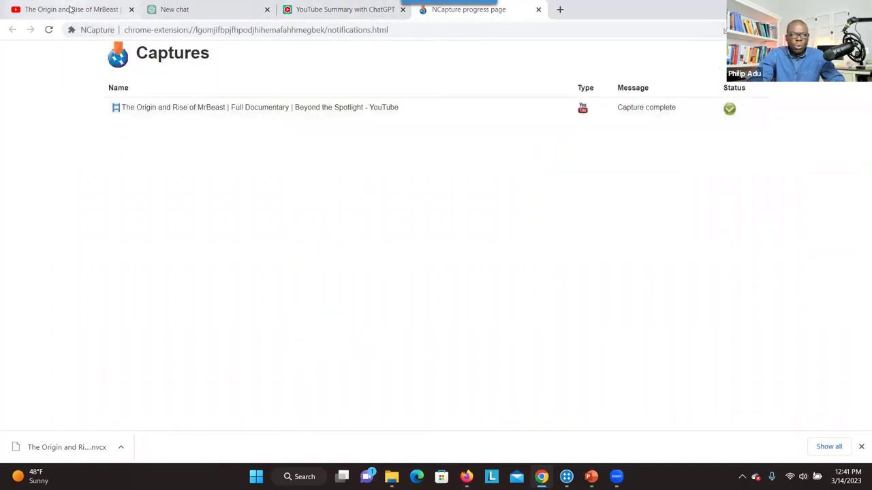
Step: Return to the YouTube page and search for "mrbeast interview"
{"action": "left_click", "coordinate": [70, 9]}
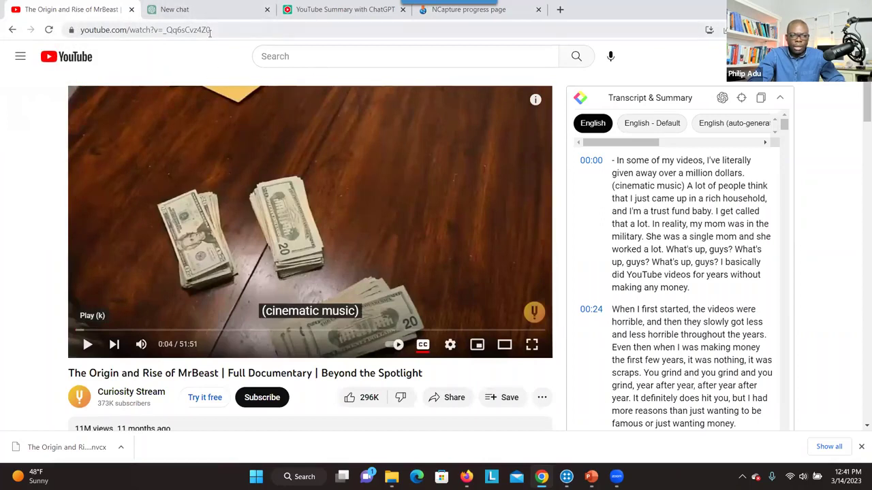
{"action": "left_click", "coordinate": [208, 31]}
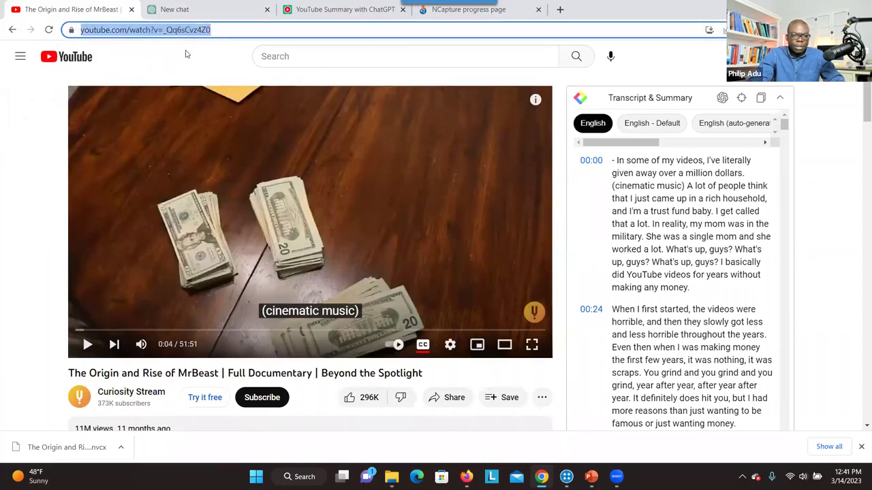
{"action": "right_click", "coordinate": [279, 63]}
{"action": "left_click", "coordinate": [271, 57]}
{"action": "left_click", "coordinate": [271, 58]}
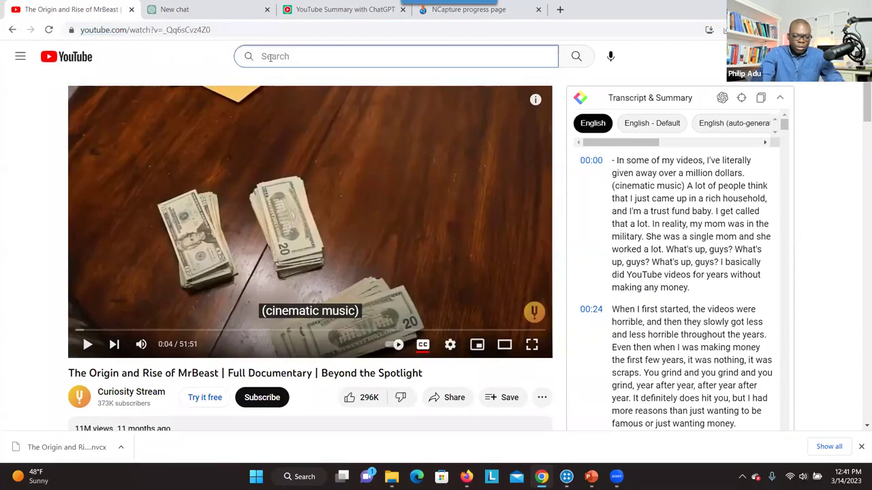
{"action": "type", "text": "Mrbe"}
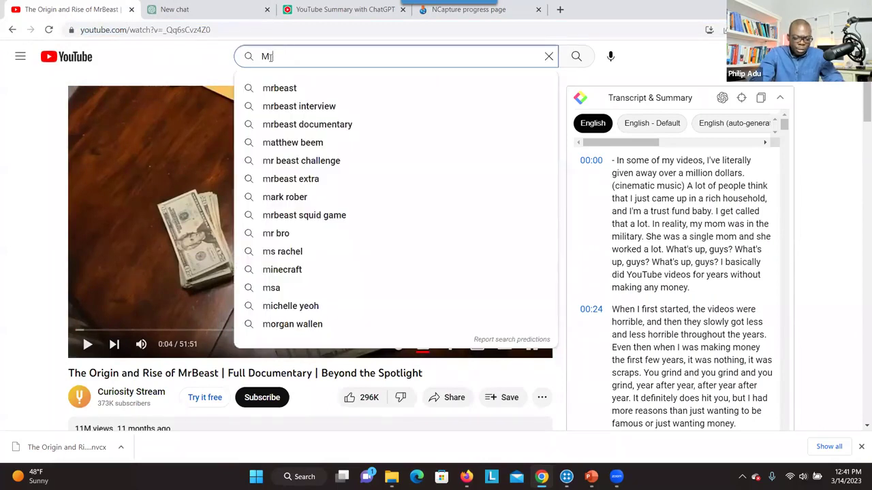
{"action": "type", "text": "at"}
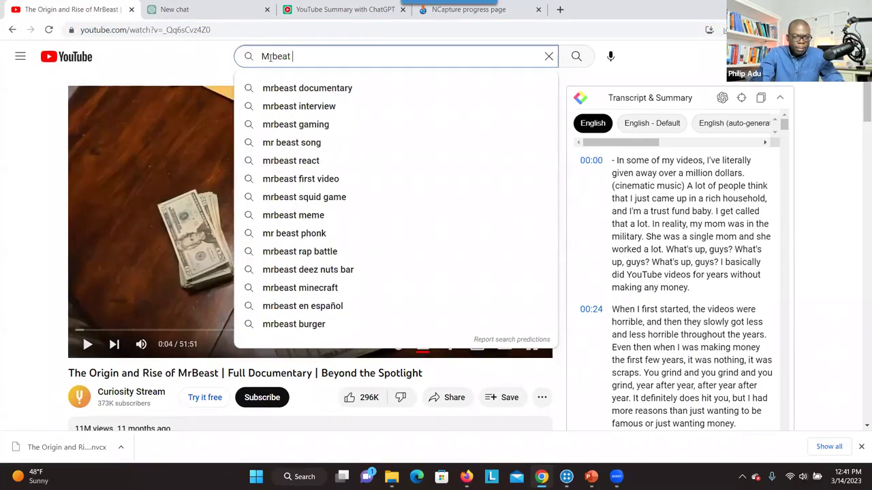
{"action": "left_click", "coordinate": [280, 106]}
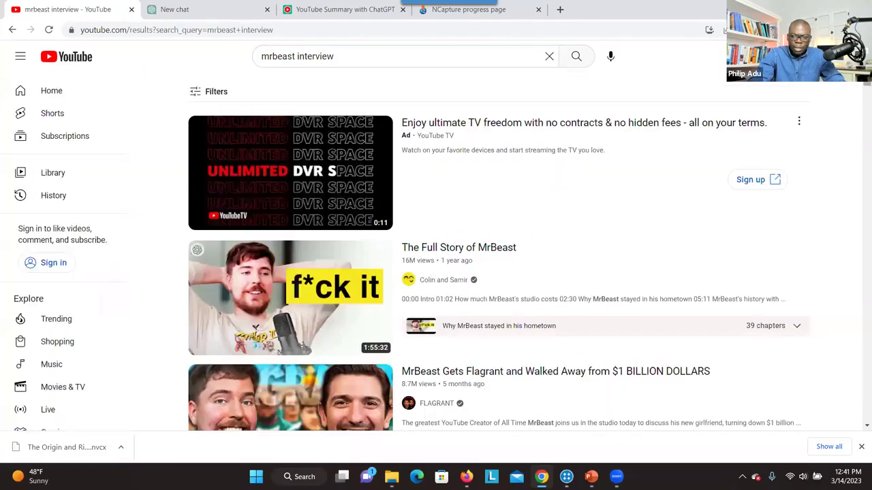
Step: Open the video "MrBeast: Future of YouTube, Twitter, TikTok, and Instagram | Lex Fridman Podcast #351" from the results
{"action": "scroll", "coordinate": [859, 111], "scroll_direction": "down", "scroll_amount": 4}
{"action": "scroll", "coordinate": [859, 110], "scroll_direction": "down", "scroll_amount": 5}
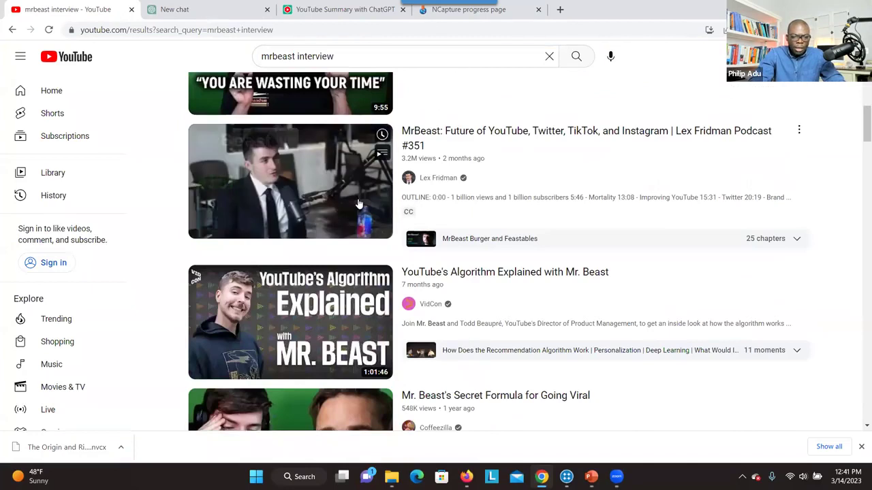
{"action": "left_click", "coordinate": [288, 203]}
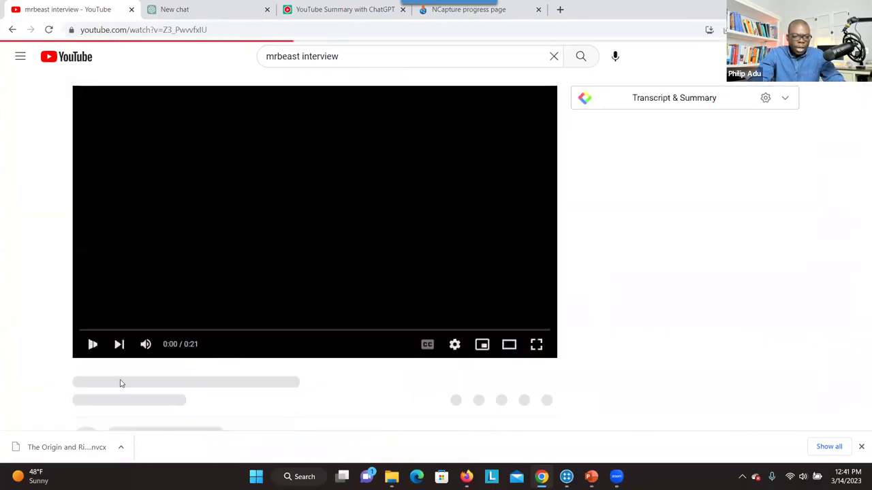
Step: Capture the Lex Fridman podcast interview as video only with NCapture and view the capture progress page
{"action": "left_click", "coordinate": [748, 30]}
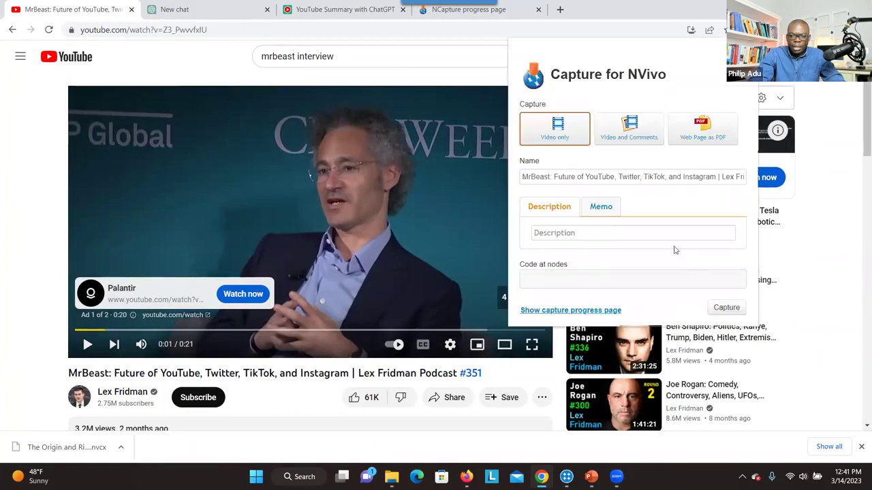
{"action": "left_click", "coordinate": [726, 308]}
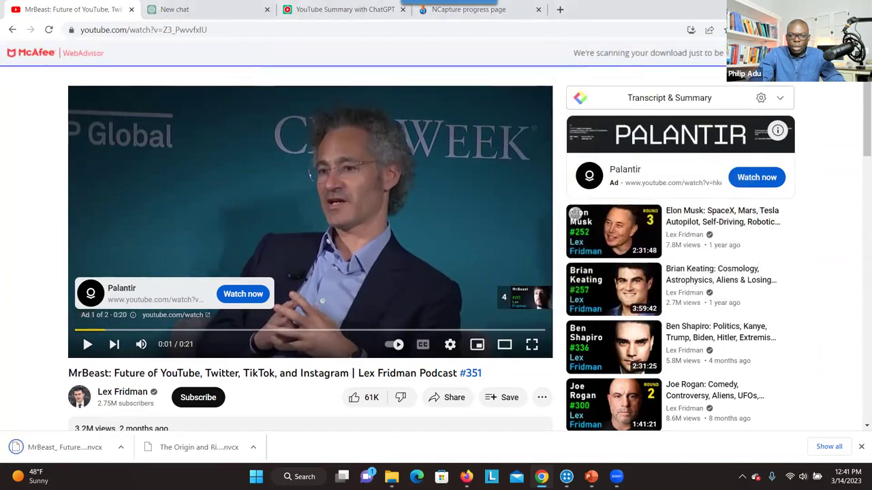
{"action": "left_click", "coordinate": [748, 30]}
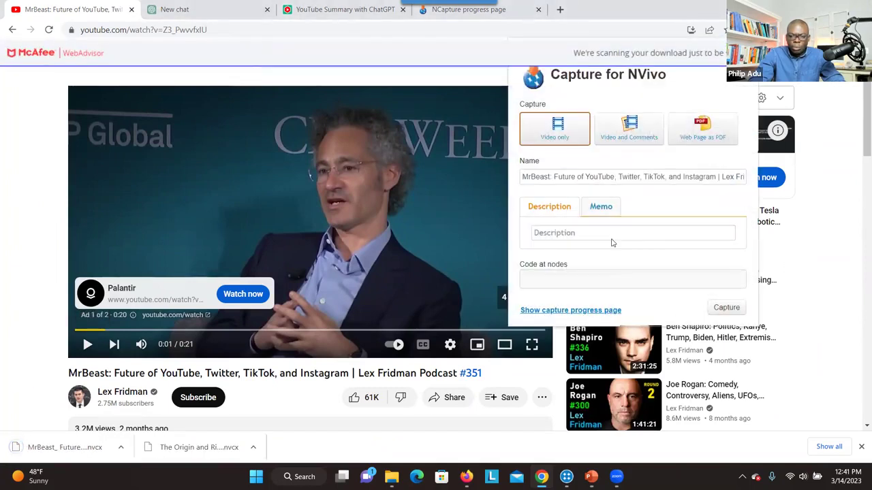
{"action": "left_click", "coordinate": [574, 310]}
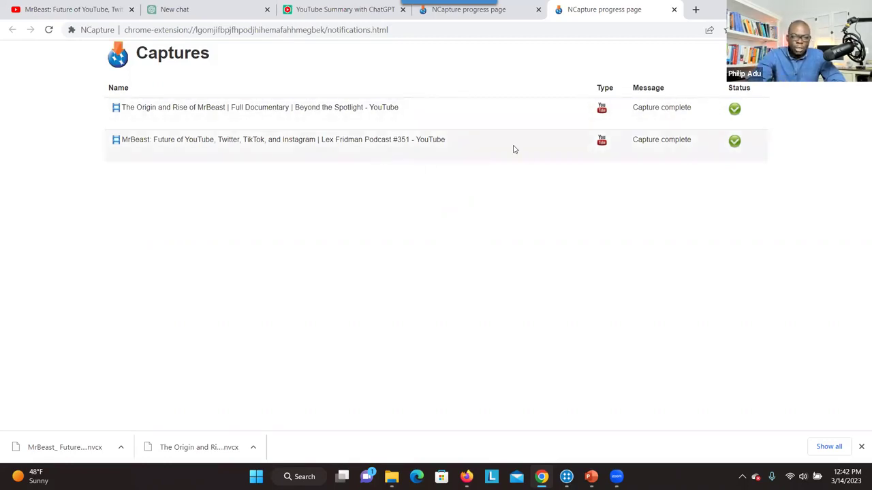
Step: Switch to NVivo, create a project titled "New project about MrBeat" with autosave enabled, and dismiss the welcome tour and help
{"action": "left_click", "coordinate": [566, 476]}
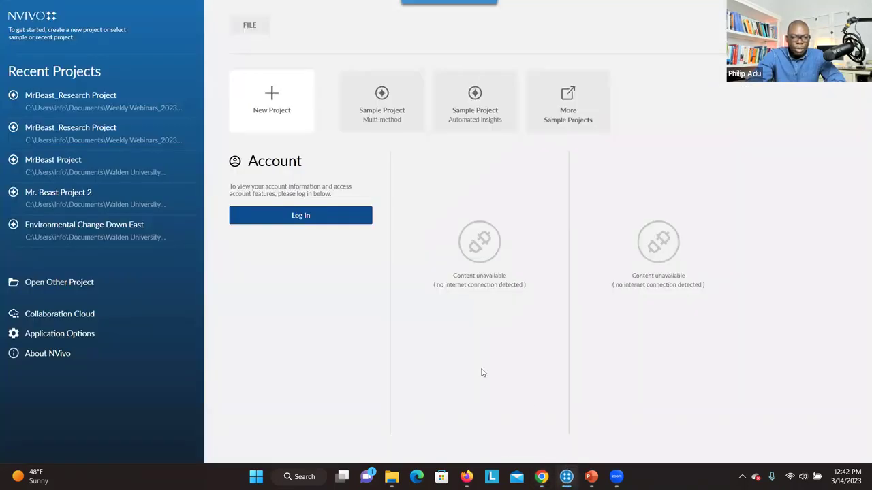
{"action": "left_click", "coordinate": [276, 125]}
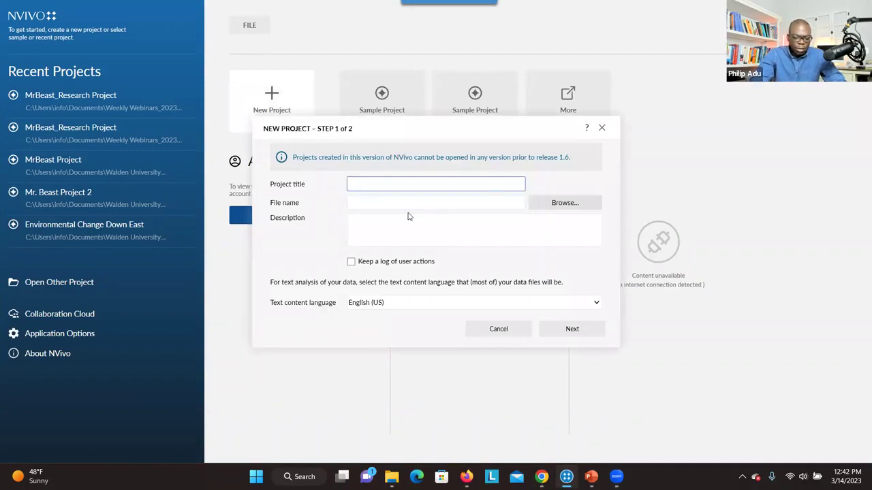
{"action": "type", "text": "New project about MrBeat"}
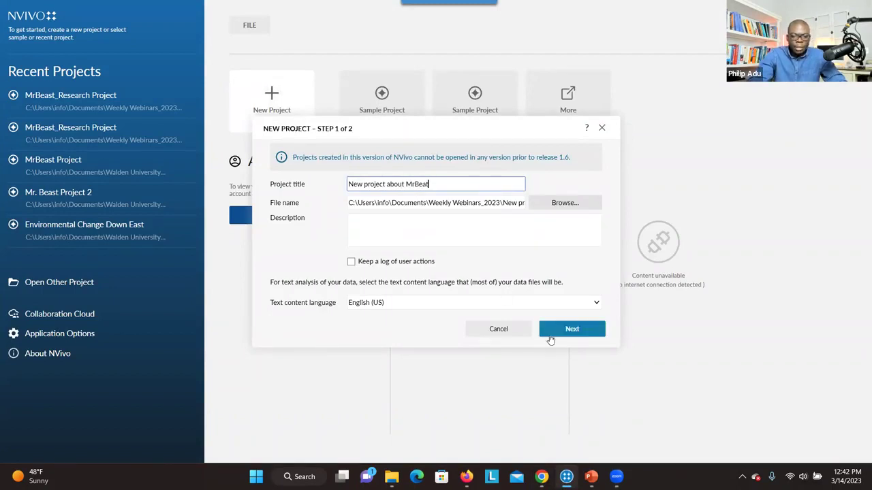
{"action": "left_click", "coordinate": [568, 329]}
{"action": "left_click", "coordinate": [505, 171]}
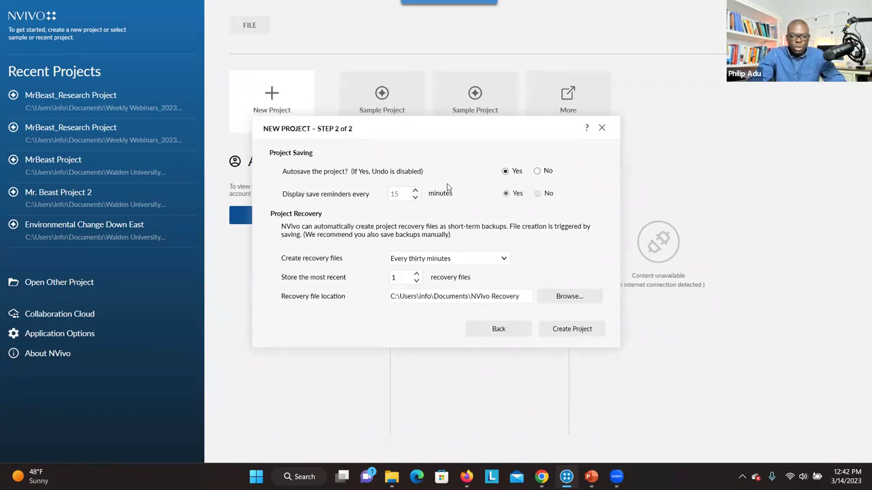
{"action": "left_click", "coordinate": [562, 330]}
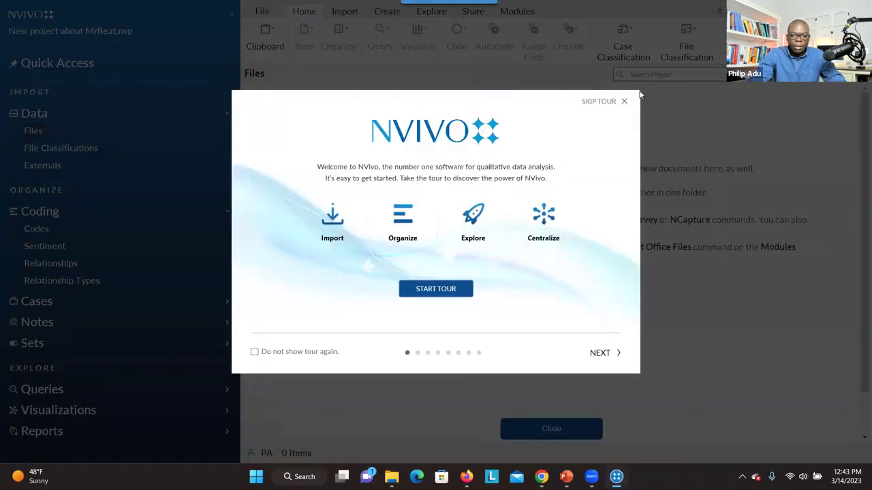
{"action": "left_click", "coordinate": [622, 102]}
{"action": "left_click", "coordinate": [543, 429]}
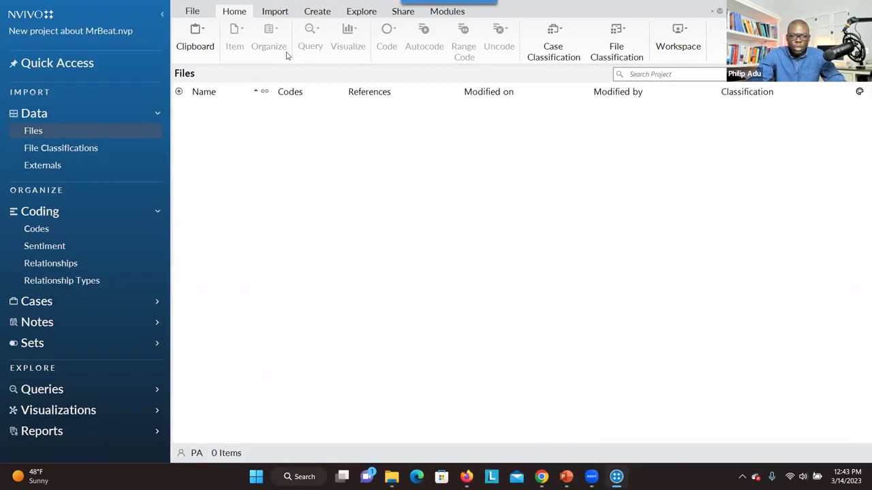
Step: Start an NCapture import and choose the Downloads folder as the location of the captures
{"action": "scroll", "coordinate": [287, 56], "scroll_direction": "down", "scroll_amount": 1}
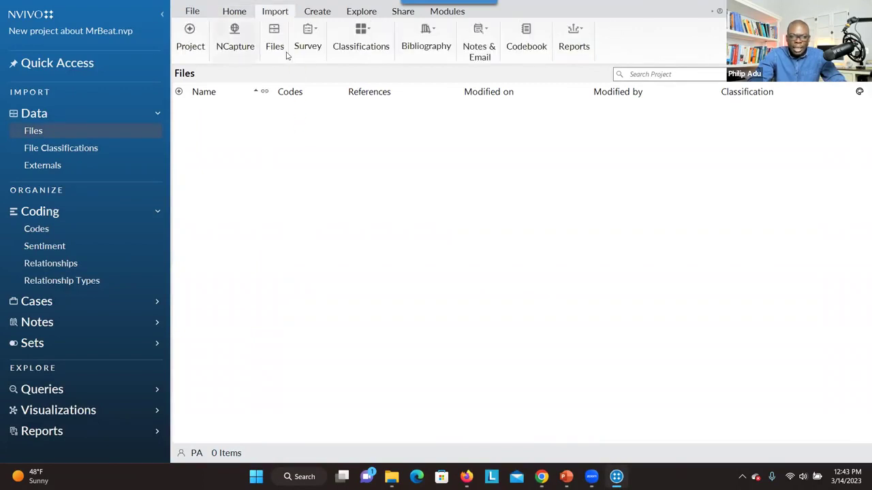
{"action": "left_click", "coordinate": [287, 55]}
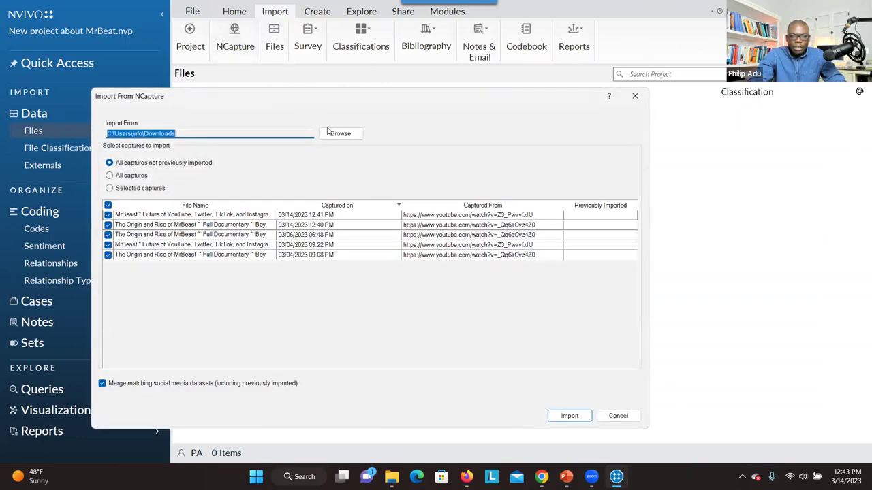
{"action": "left_click", "coordinate": [338, 133]}
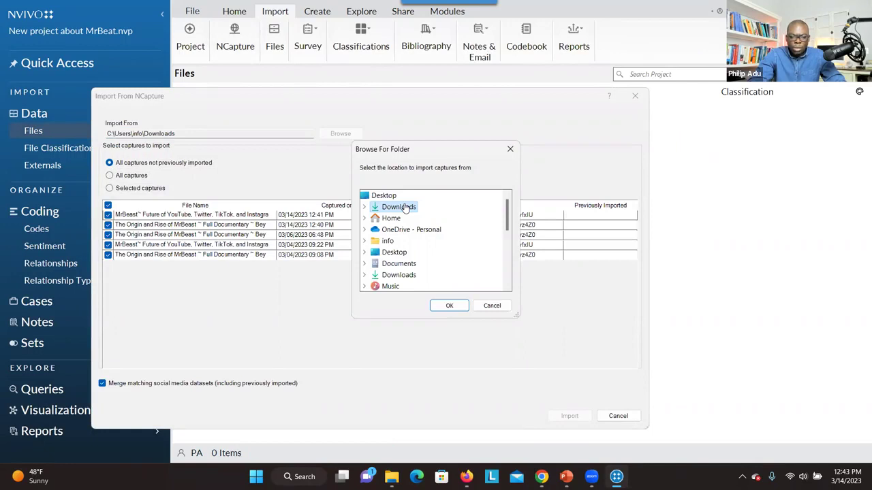
{"action": "left_click", "coordinate": [449, 308]}
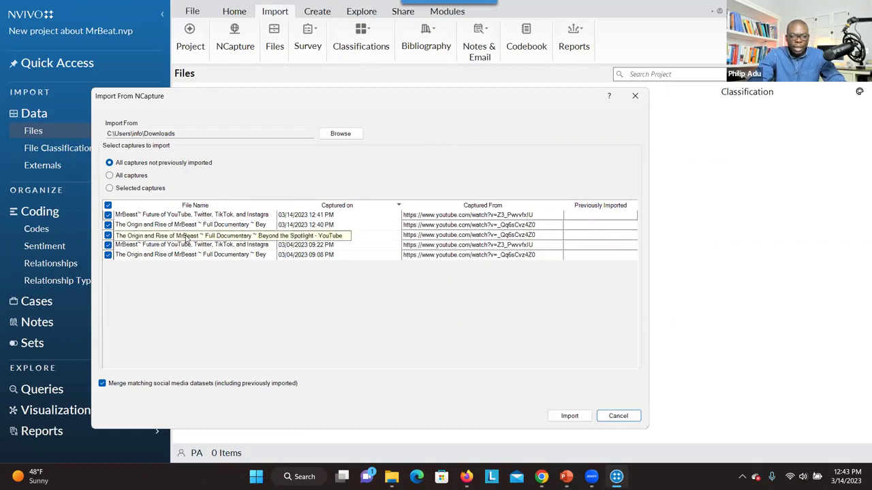
Step: Import only the two captures dated 03/14/2023, the MrBeast Future of YouTube interview and The Origin and Rise of MrBeast documentary
{"action": "left_click", "coordinate": [107, 206]}
{"action": "left_click", "coordinate": [107, 206]}
{"action": "left_click", "coordinate": [108, 215]}
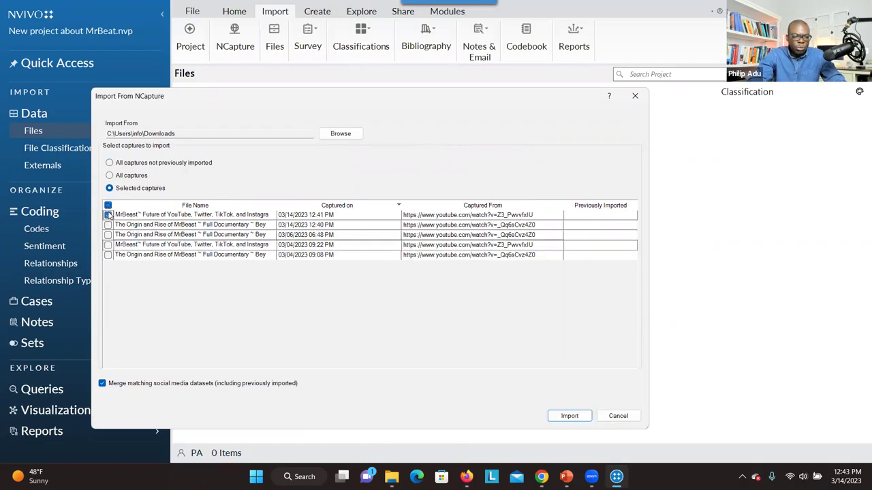
{"action": "left_click", "coordinate": [107, 225]}
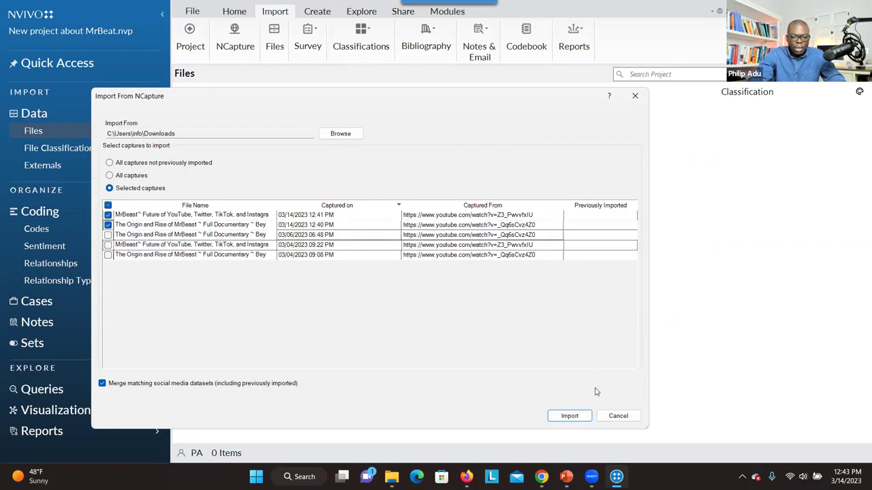
{"action": "left_click", "coordinate": [577, 418]}
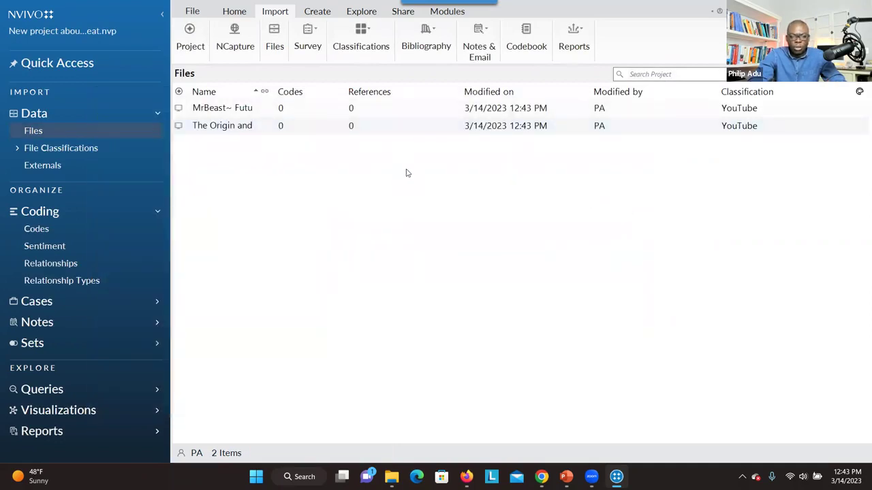
Step: Open the imported documentary video, paused near its start, and select a timeline span from about 3 to 7.5 minutes
{"action": "double_click", "coordinate": [225, 126]}
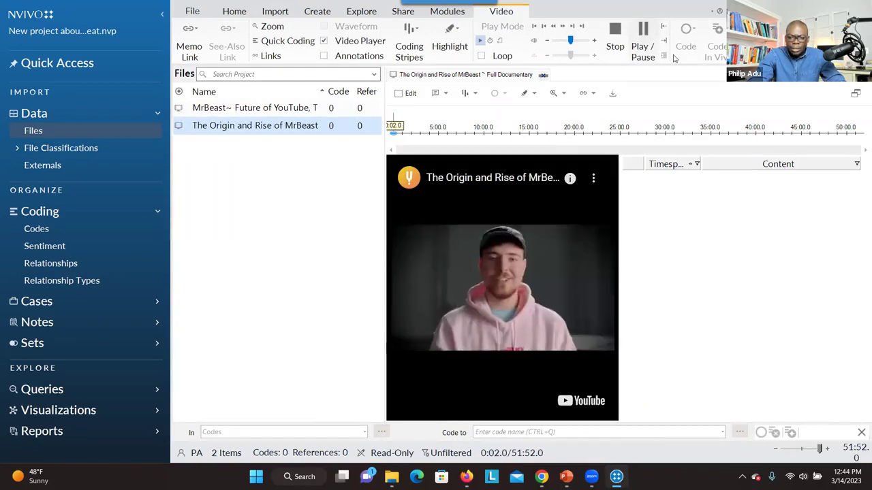
{"action": "key", "text": "F4"}
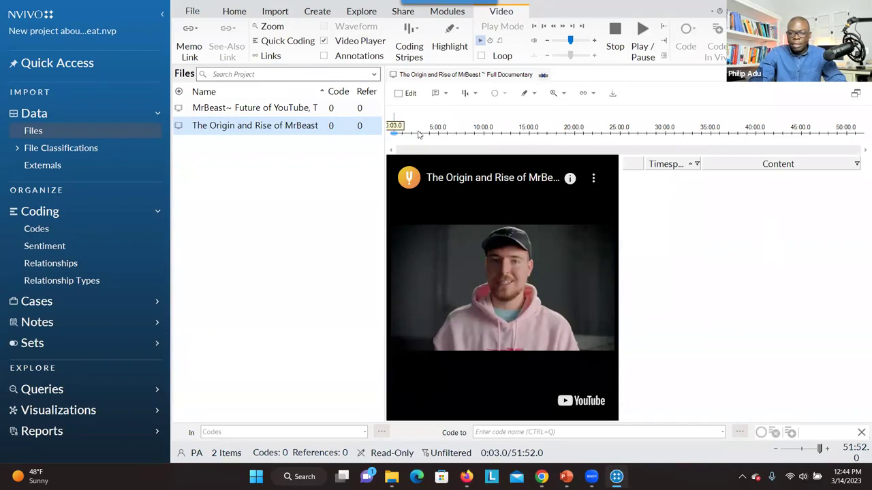
{"action": "left_click_drag", "start_coordinate": [438, 135], "coordinate": [427, 134]}
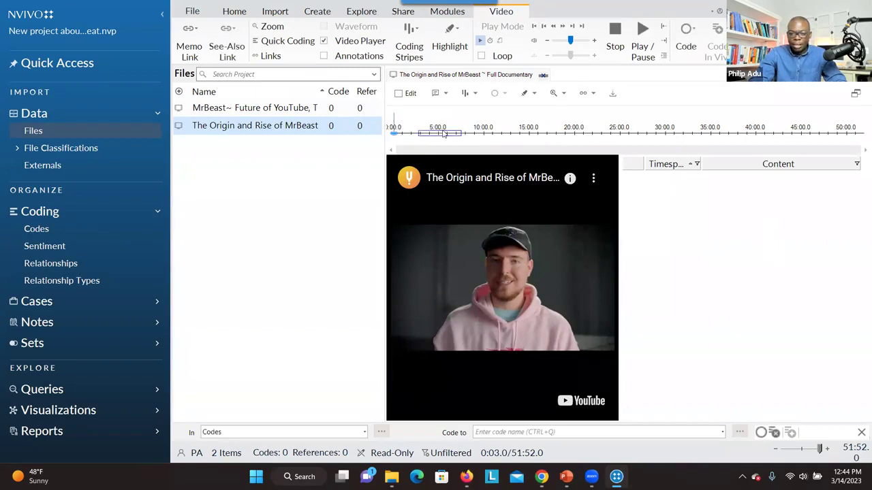
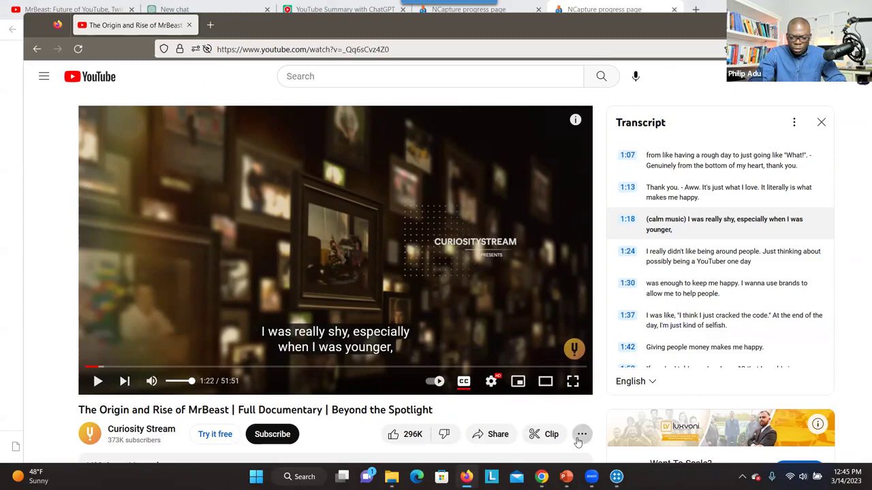
Step: Copy the full YouTube transcript of The Origin and Rise of MrBeast documentary, from the 0:00 entry to the 51:17 entry
{"action": "left_click", "coordinate": [607, 410]}
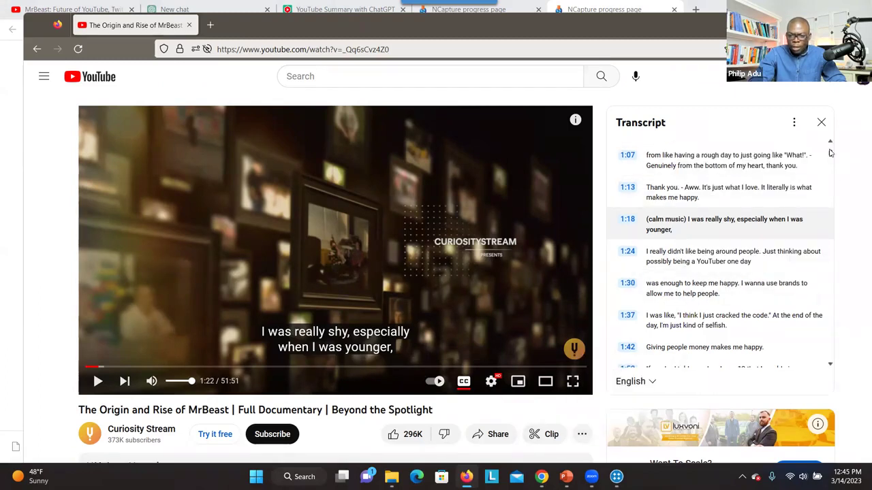
{"action": "scroll", "coordinate": [831, 146], "scroll_direction": "up", "scroll_amount": 3}
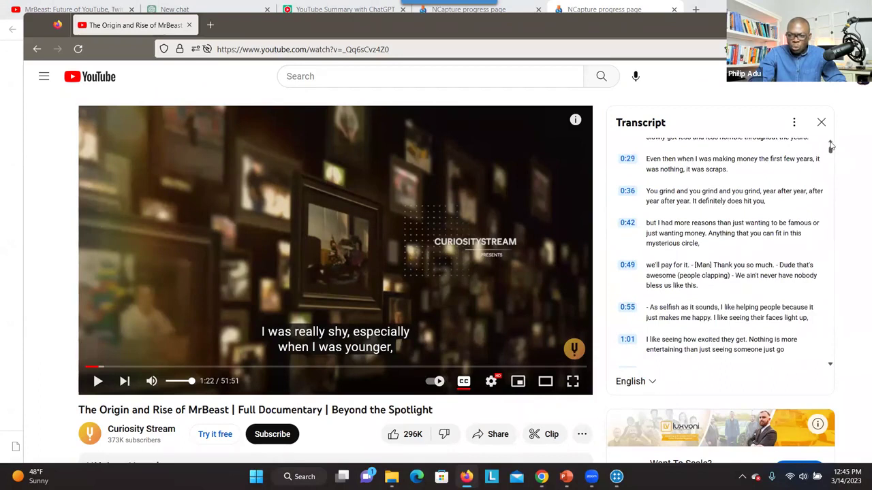
{"action": "scroll", "coordinate": [830, 145], "scroll_direction": "up", "scroll_amount": 3}
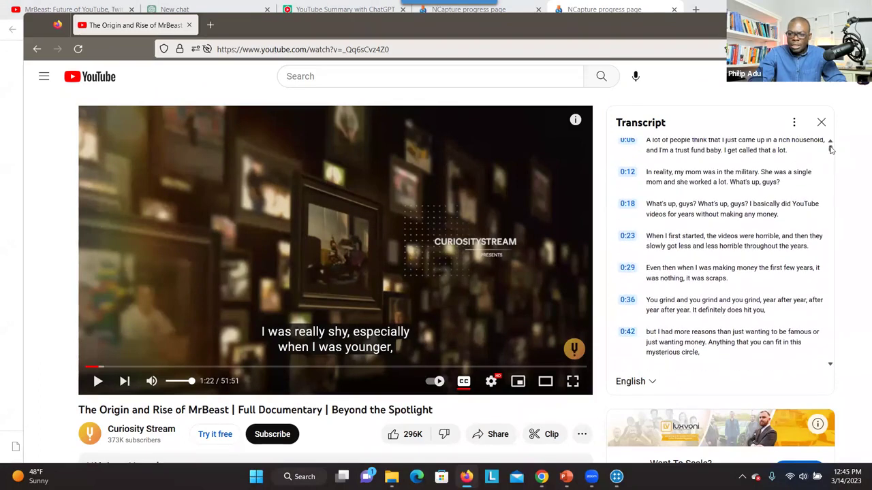
{"action": "scroll", "coordinate": [831, 150], "scroll_direction": "up", "scroll_amount": 1}
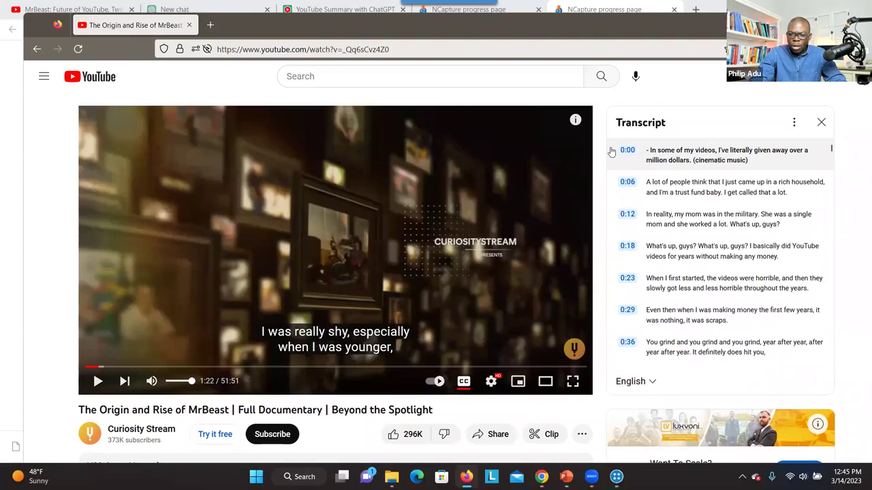
{"action": "left_click_drag", "start_coordinate": [610, 150], "coordinate": [851, 407]}
{"action": "left_click_drag", "start_coordinate": [858, 468], "coordinate": [839, 461]}
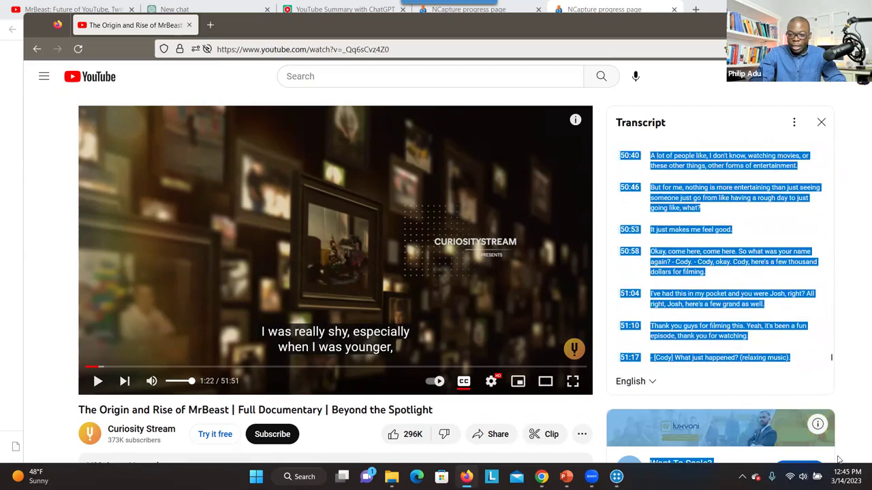
{"action": "right_click", "coordinate": [672, 304]}
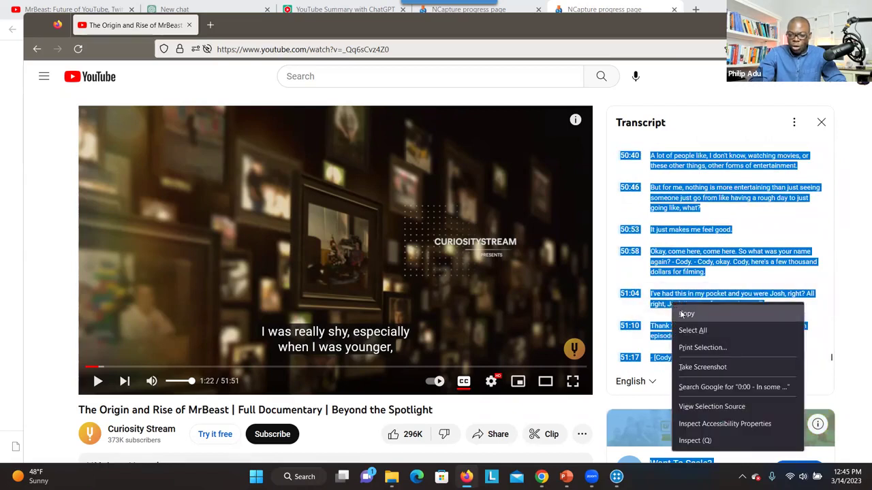
{"action": "left_click", "coordinate": [685, 314]}
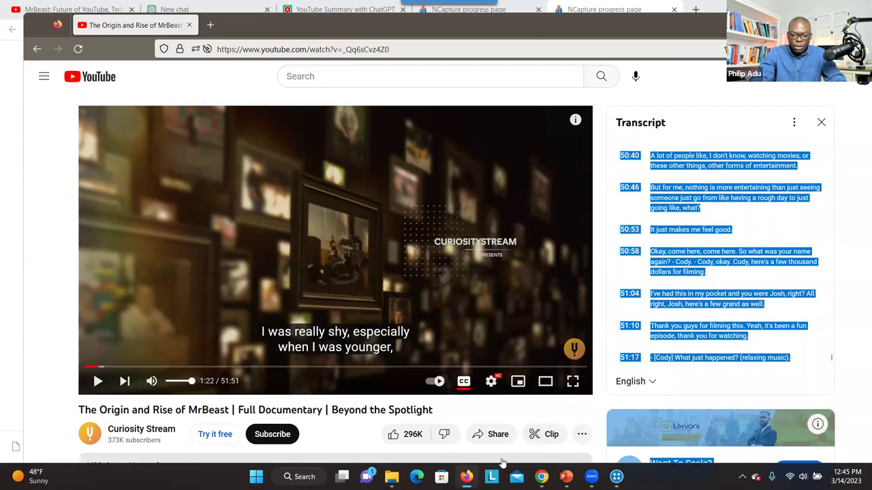
Step: Switch to Word and paste the copied transcript into a new blank document
{"action": "left_click", "coordinate": [305, 477]}
{"action": "left_click", "coordinate": [443, 254]}
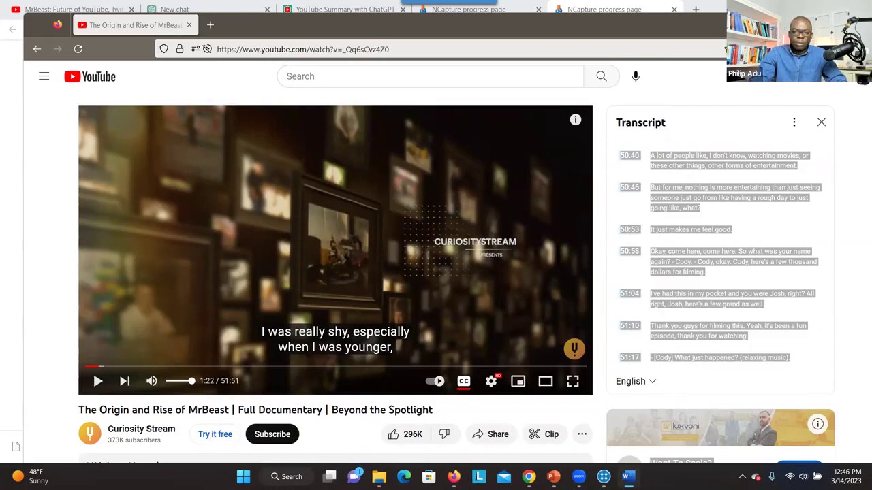
{"action": "left_click", "coordinate": [559, 80]}
{"action": "key", "text": "ctrl+v"}
Step: Delete the Luxvoni advertisement's banner, logo and text after the last transcript line
{"action": "left_click", "coordinate": [455, 339]}
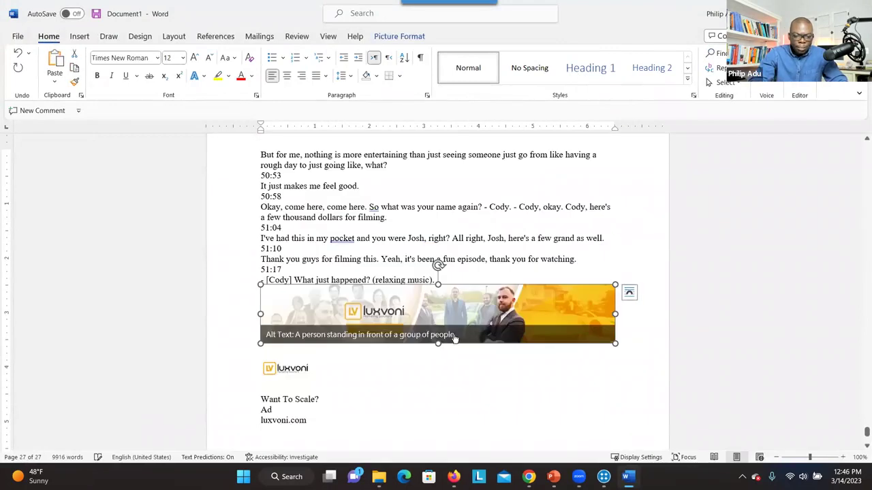
{"action": "key", "text": "Delete"}
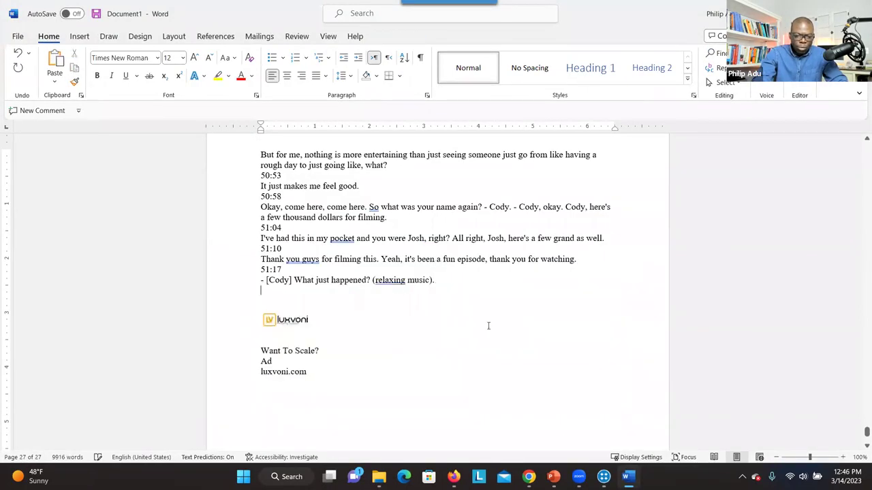
{"action": "right_click", "coordinate": [276, 319]}
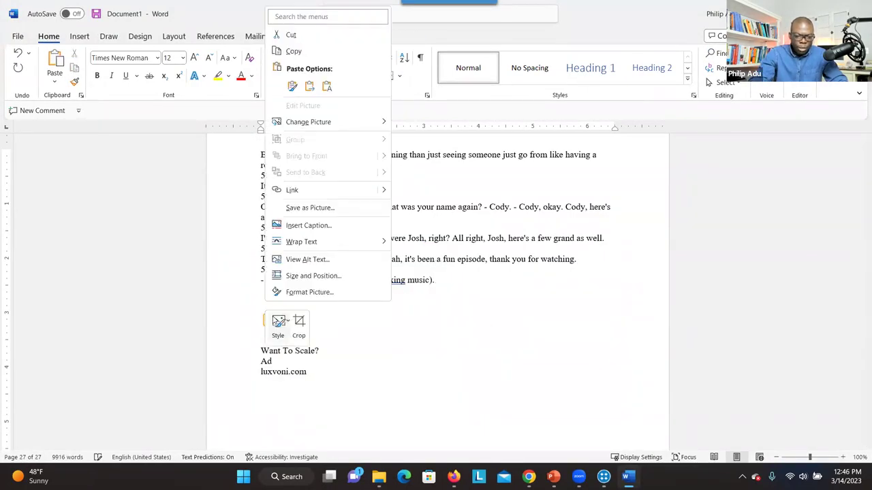
{"action": "key", "text": "Escape"}
{"action": "left_click_drag", "start_coordinate": [342, 382], "coordinate": [253, 317]}
{"action": "key", "text": "Delete"}
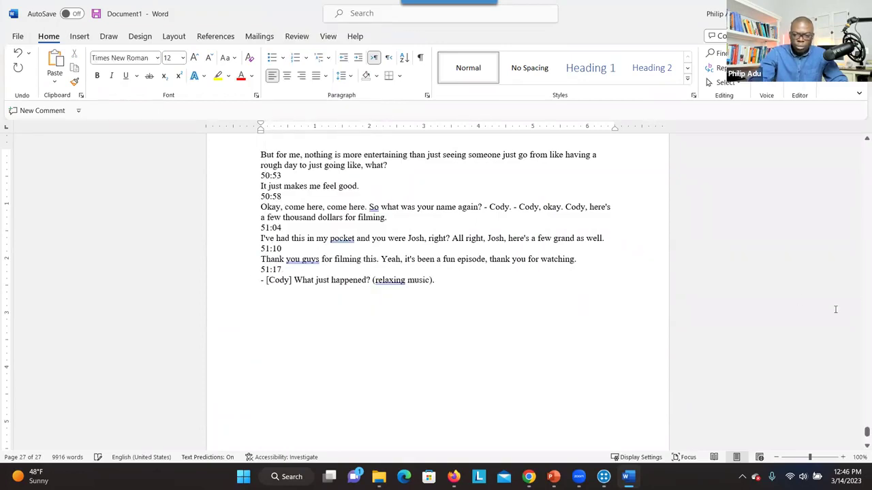
Step: Add a line above the 0:00 timestamp and paste the video title "The Origin and Rise of MrBeast" copied from YouTube
{"action": "left_click_drag", "start_coordinate": [859, 434], "coordinate": [844, 121]}
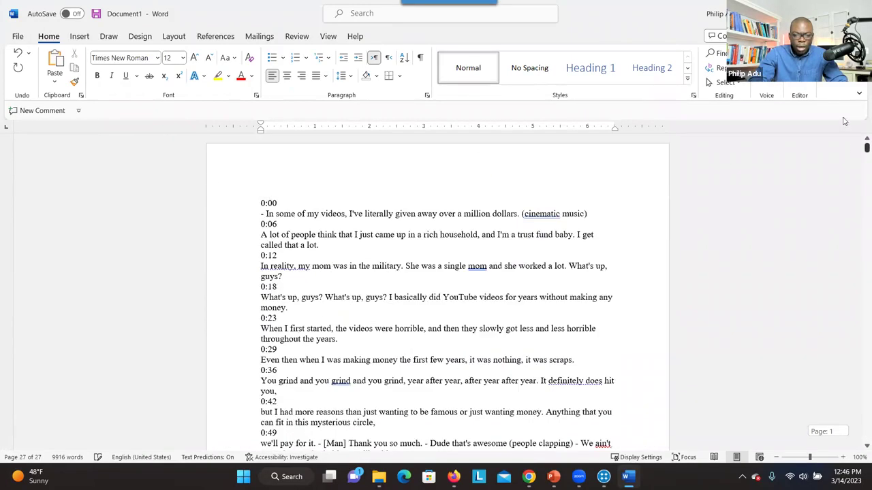
{"action": "left_click", "coordinate": [255, 201]}
{"action": "key", "text": "Return"}
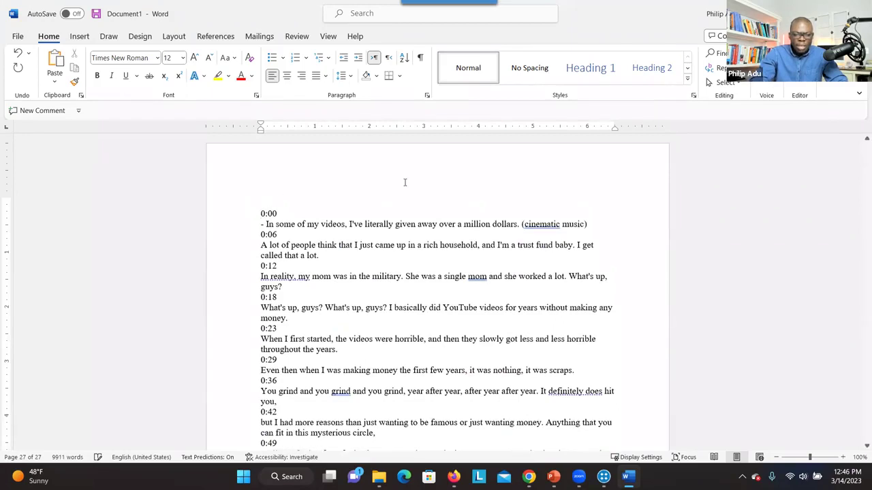
{"action": "left_click", "coordinate": [19, 37]}
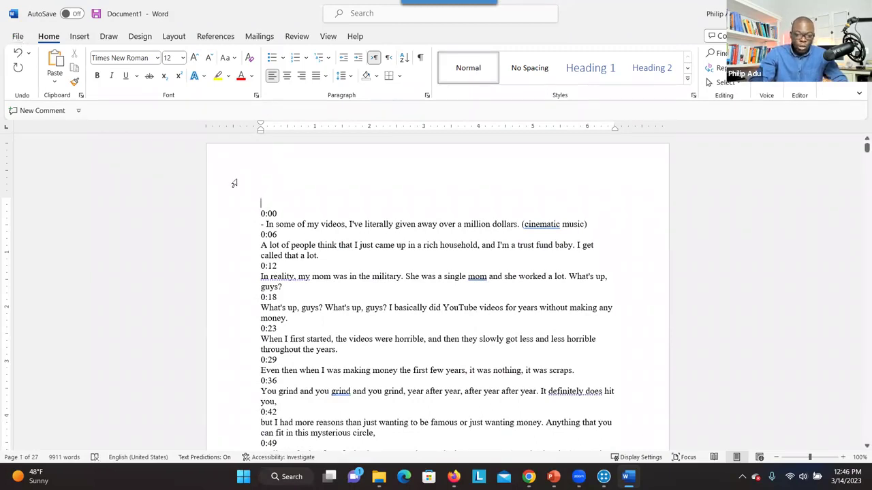
{"action": "left_click", "coordinate": [453, 476]}
{"action": "left_click_drag", "start_coordinate": [79, 410], "coordinate": [229, 408]}
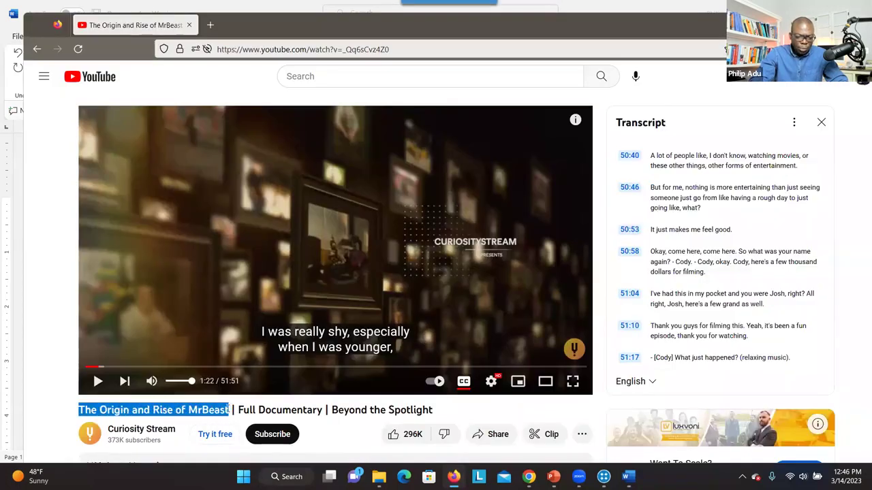
{"action": "key", "text": "ctrl+c"}
{"action": "key", "text": "alt+Tab"}
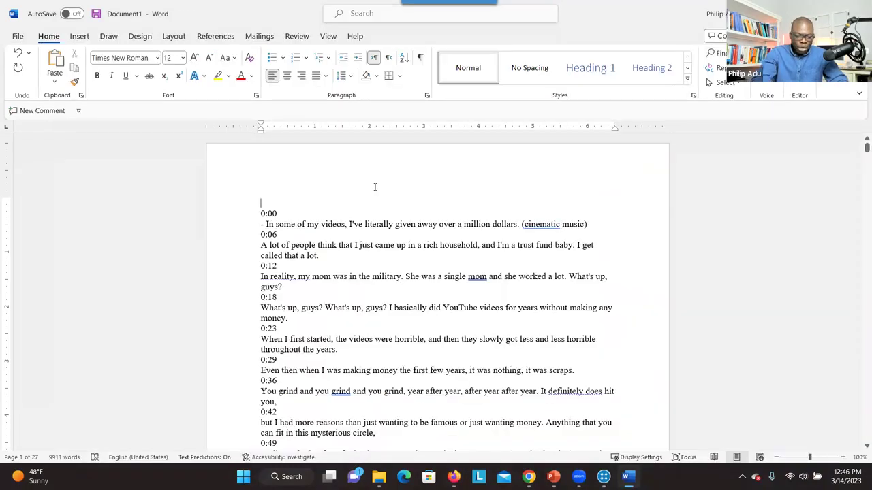
{"action": "key", "text": "ctrl+v"}
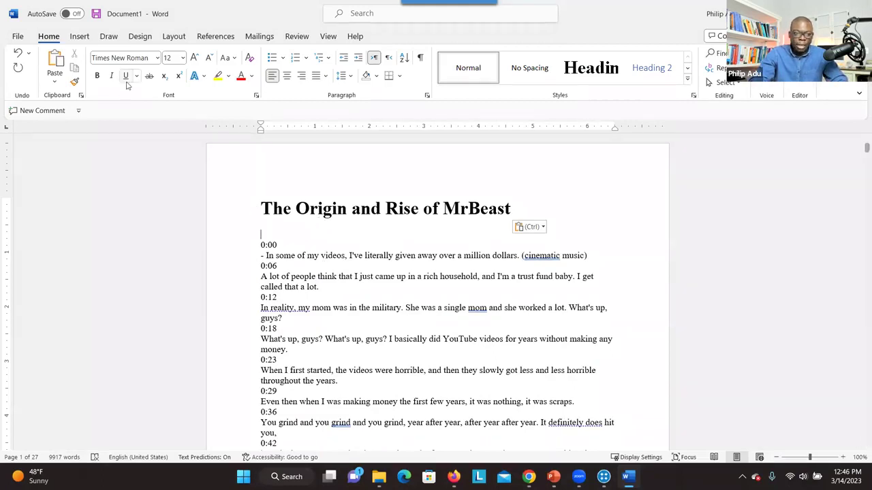
{"action": "left_click", "coordinate": [16, 40]}
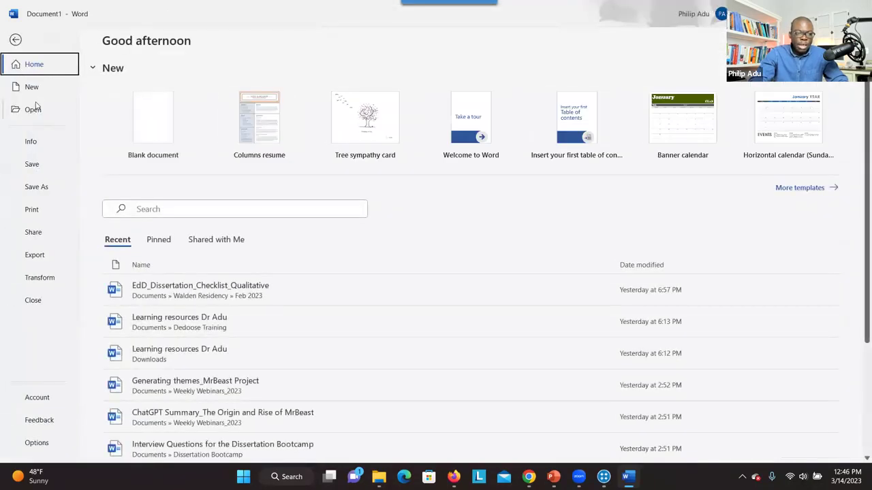
{"action": "left_click", "coordinate": [11, 42]}
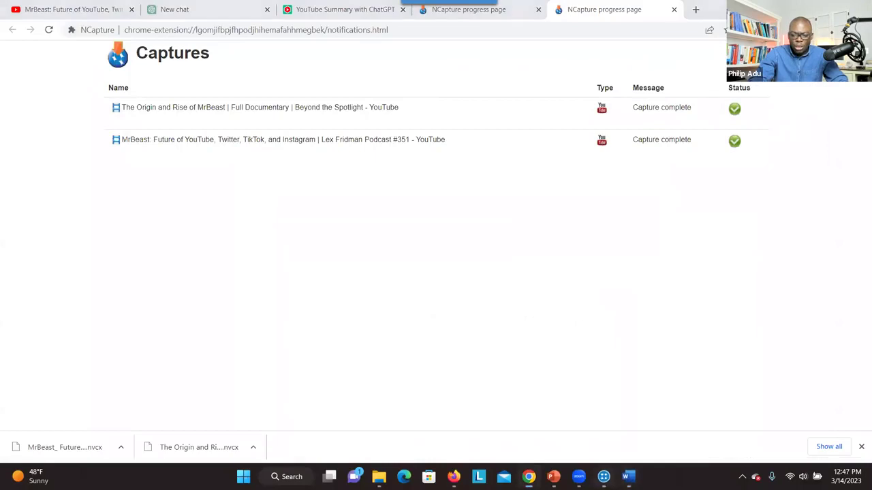
Step: Switch to NVivo and turn on editing for the open documentary video
{"action": "left_click", "coordinate": [603, 476]}
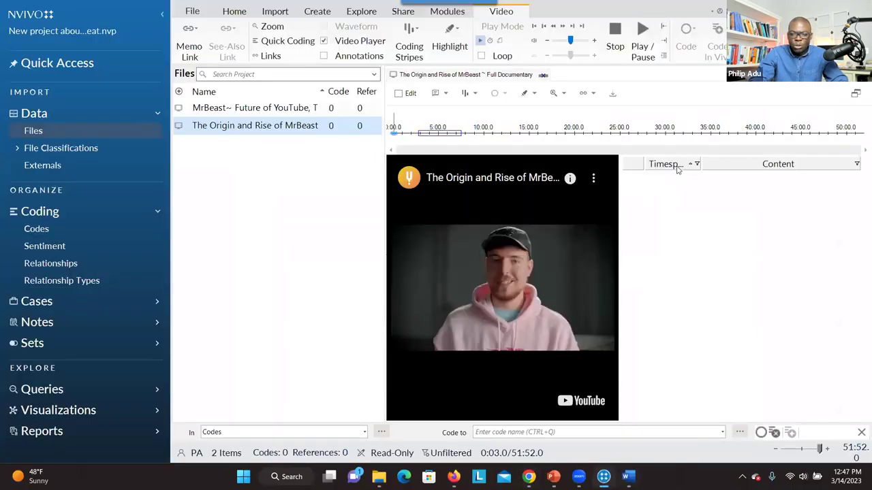
{"action": "left_click", "coordinate": [398, 94]}
{"action": "left_click", "coordinate": [398, 94]}
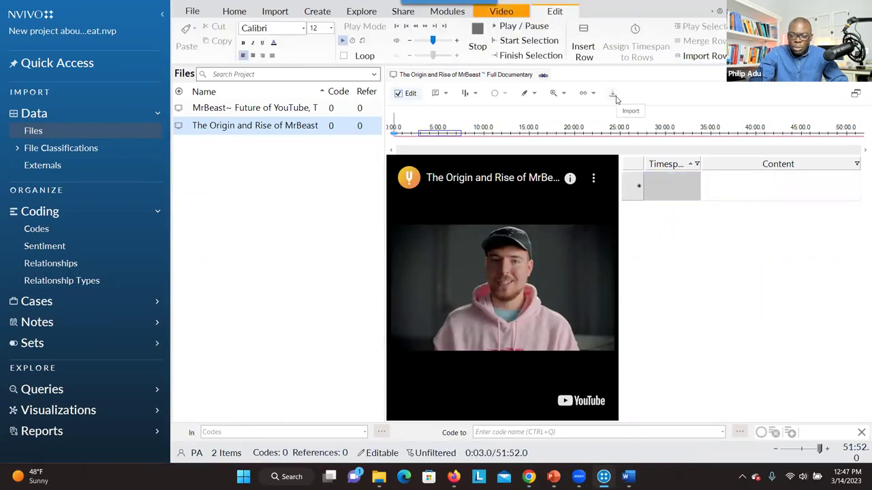
Step: Import transcript entries from "The Origin and Rise of MrBeast.docx" in Weekly Webinars_2023, creating one transcript row for each timestamp
{"action": "left_click", "coordinate": [613, 94]}
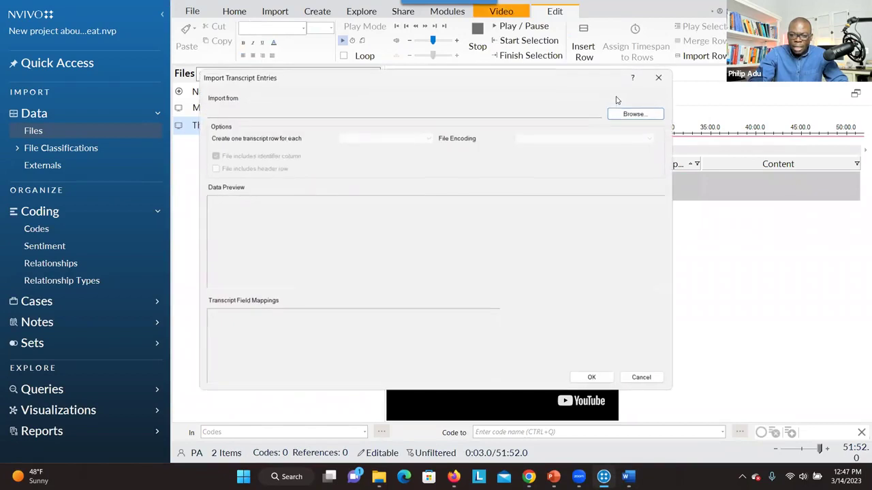
{"action": "left_click", "coordinate": [629, 114]}
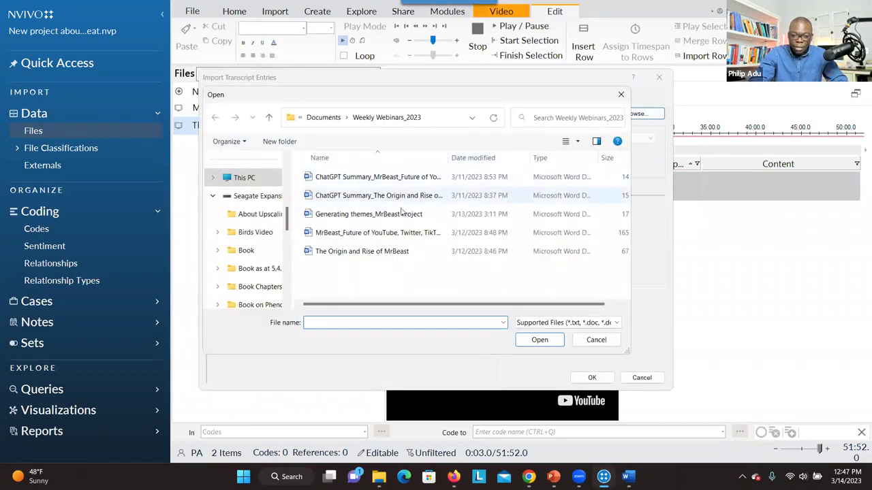
{"action": "left_click", "coordinate": [382, 252]}
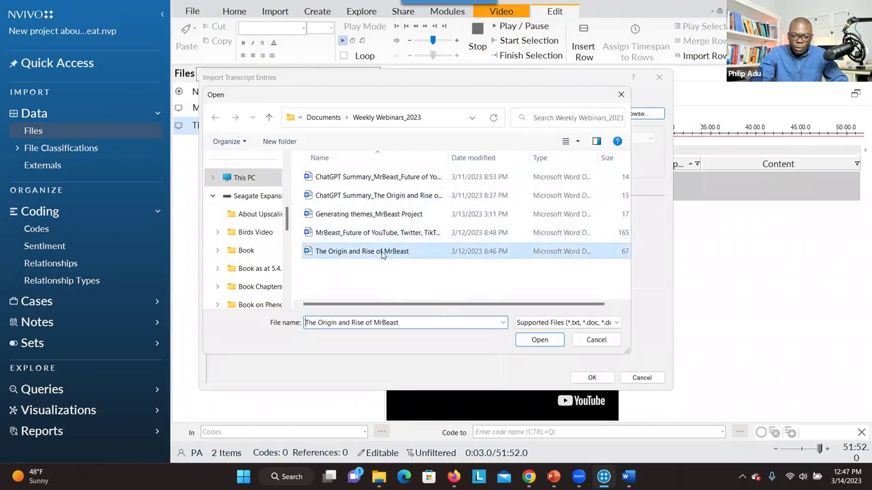
{"action": "left_click", "coordinate": [537, 340]}
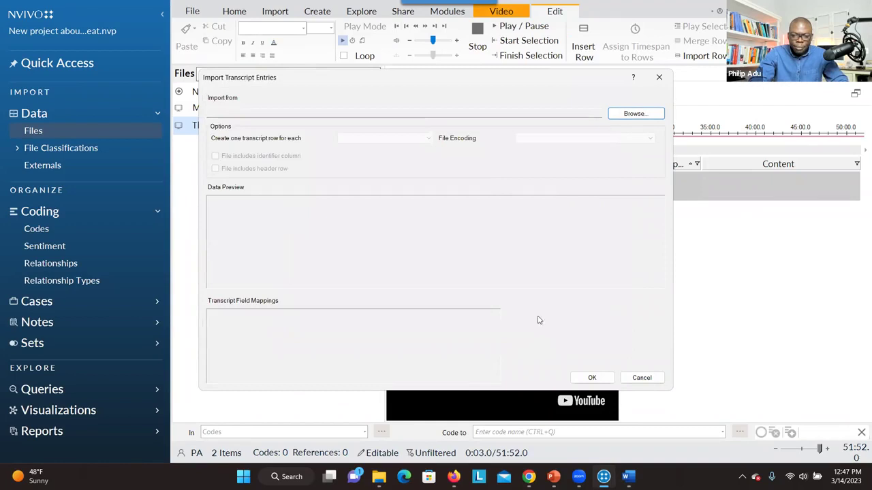
{"action": "left_click", "coordinate": [429, 139]}
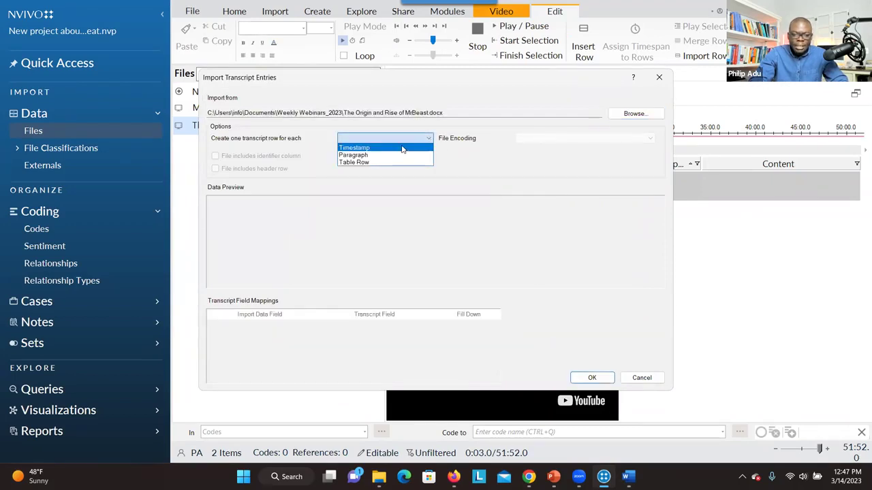
{"action": "left_click", "coordinate": [402, 148]}
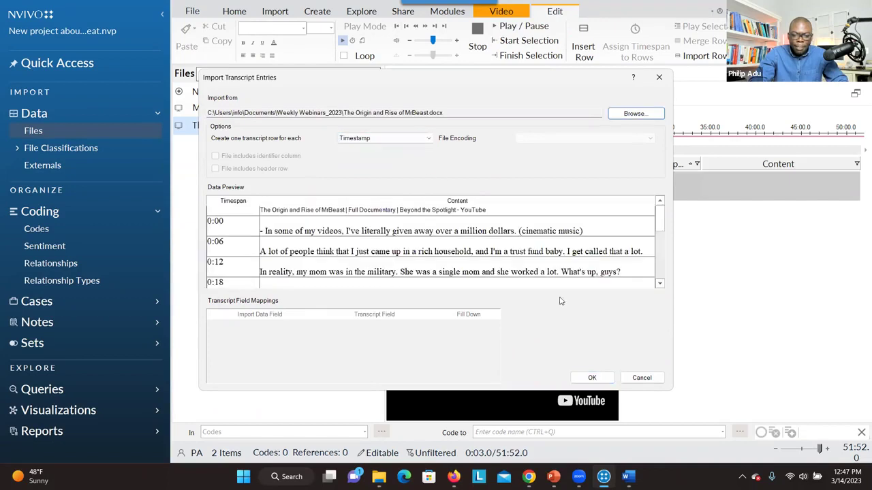
{"action": "left_click_drag", "start_coordinate": [659, 213], "coordinate": [660, 265]}
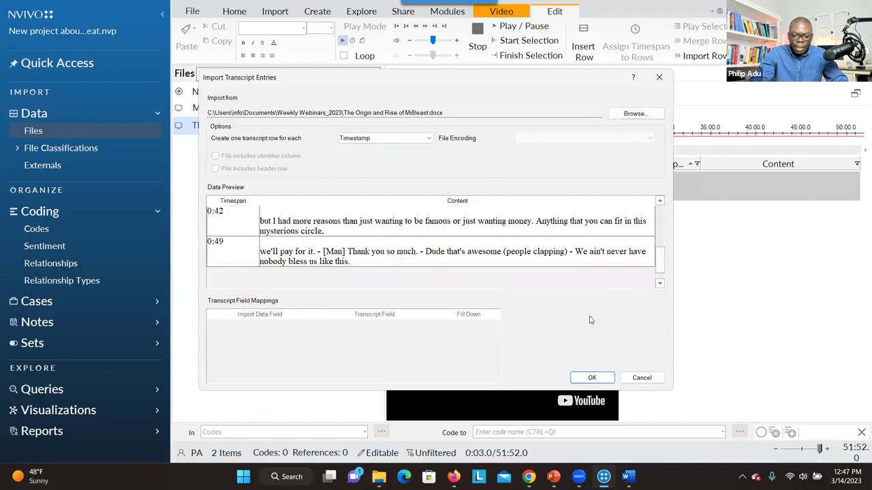
{"action": "left_click", "coordinate": [582, 377]}
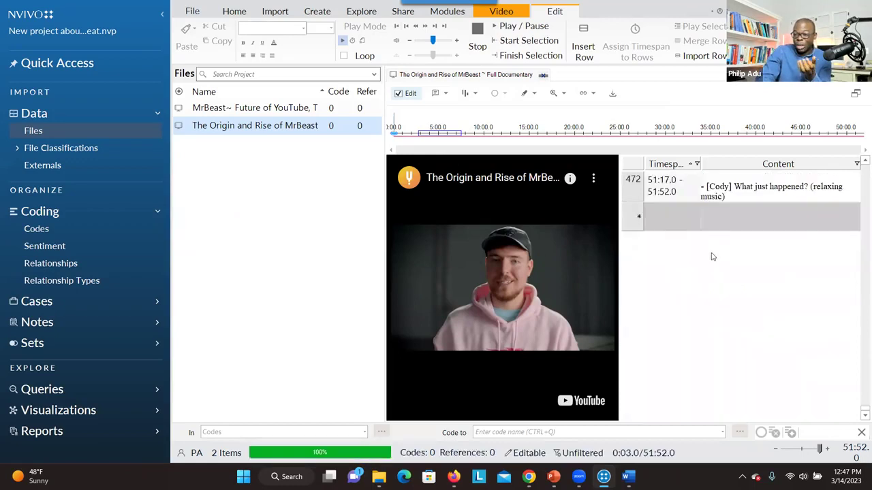
Step: Delete the first transcript row, which holds only the video title and no timespan
{"action": "left_click_drag", "start_coordinate": [859, 411], "coordinate": [860, 276]}
{"action": "left_click_drag", "start_coordinate": [859, 190], "coordinate": [855, 159]}
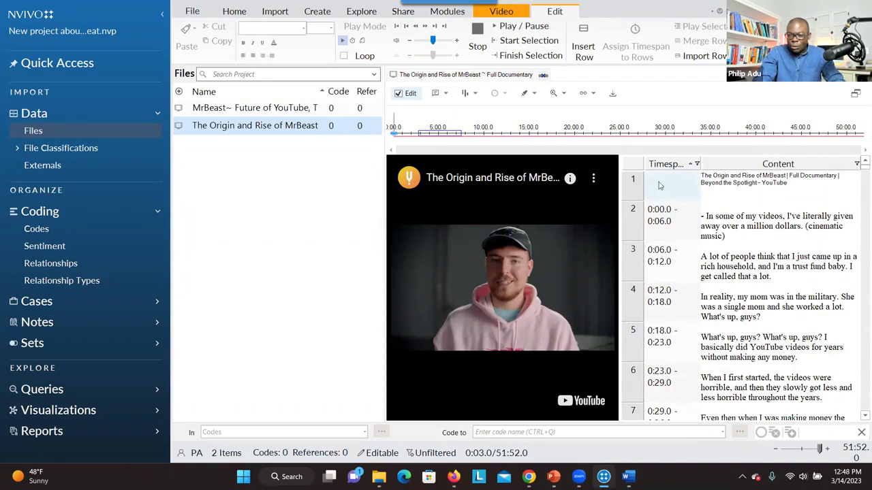
{"action": "right_click", "coordinate": [633, 185]}
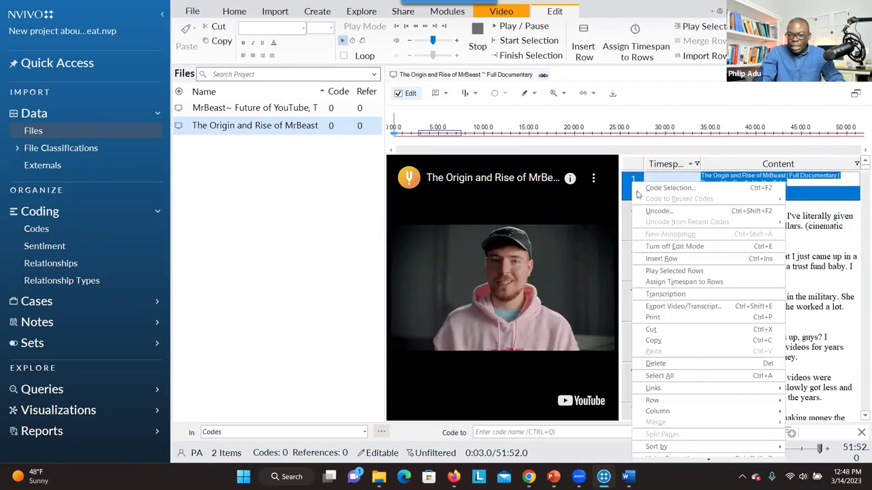
{"action": "left_click", "coordinate": [664, 364]}
{"action": "left_click", "coordinate": [455, 279]}
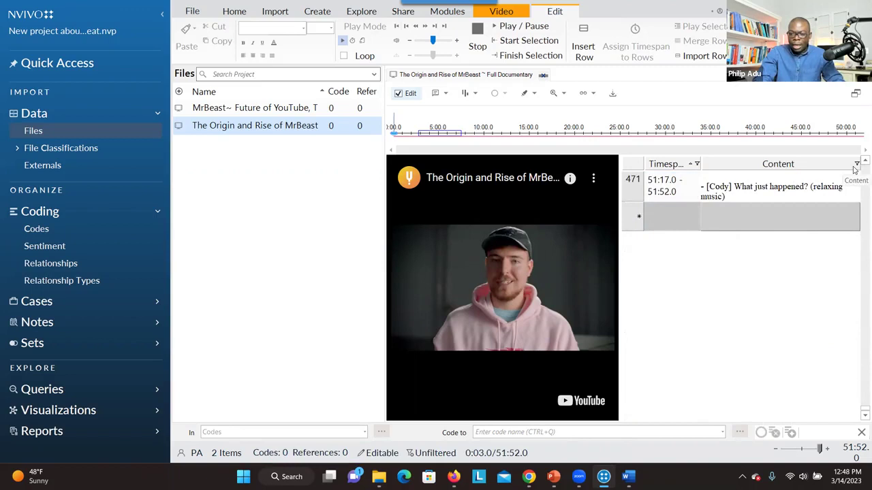
{"action": "scroll", "coordinate": [859, 188], "scroll_direction": "up", "scroll_amount": 10}
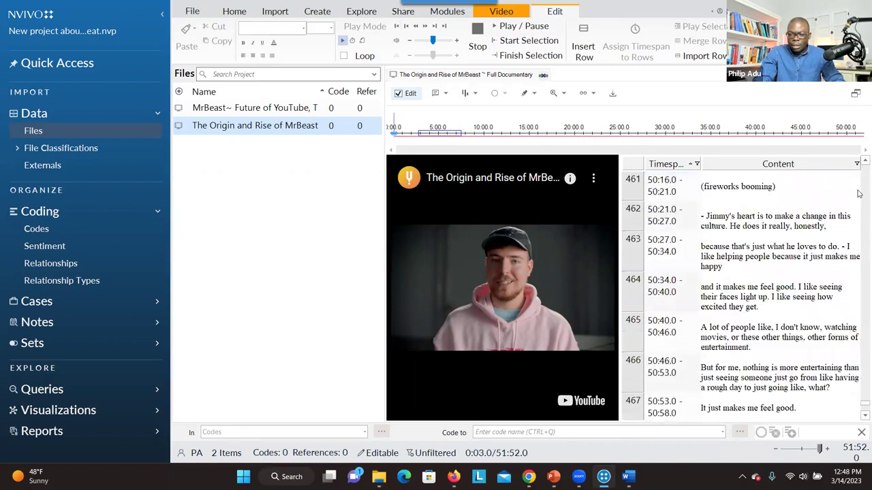
Step: Review the documentary's imported transcript rows and select the "MrBeast~ Future of YouTube" video in the file list
{"action": "scroll", "coordinate": [859, 194], "scroll_direction": "up", "scroll_amount": 20}
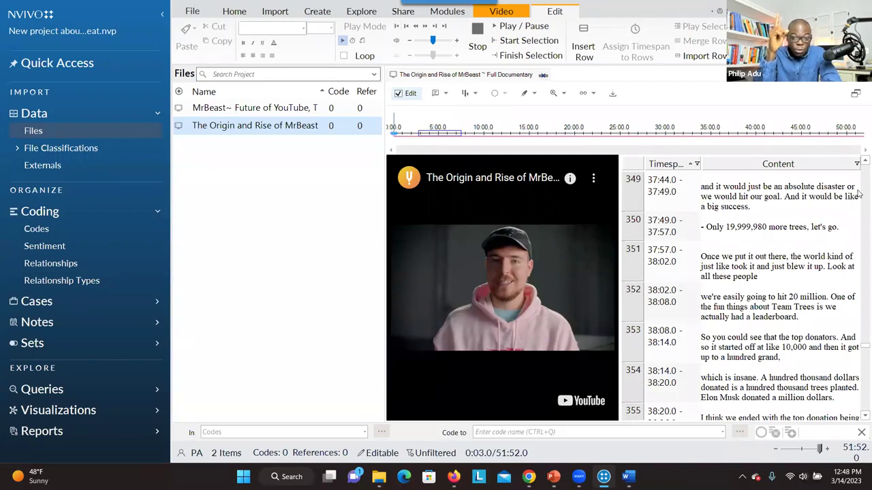
{"action": "left_click", "coordinate": [284, 113]}
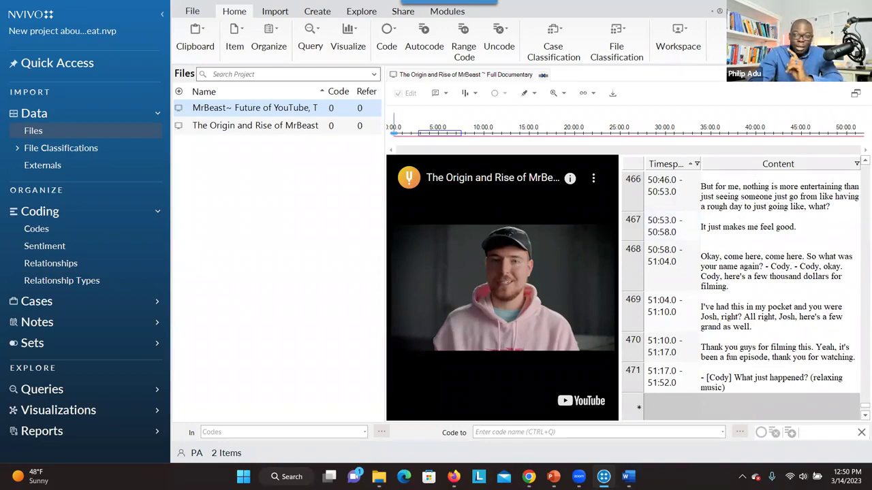
Step: Switch to Chrome and examine the YouTube Summary with ChatGPT user settings, especially the custom prompt "Summarize the following"
{"action": "key", "text": "alt+Tab"}
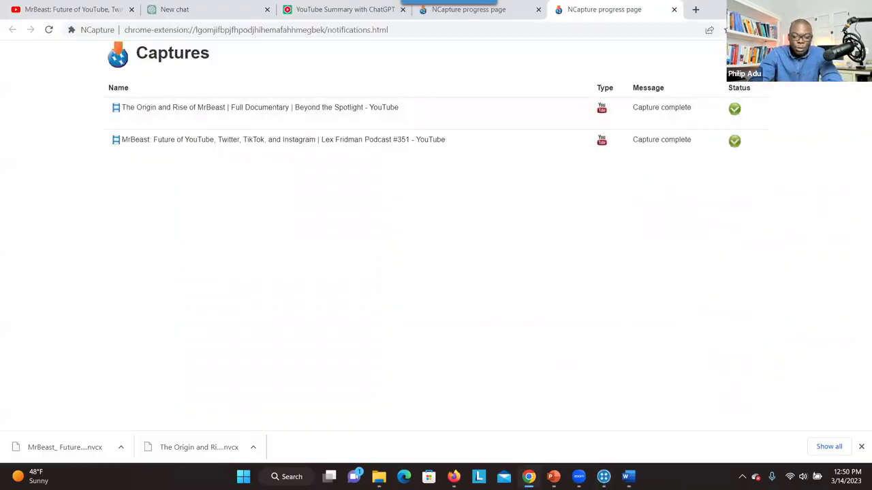
{"action": "mouse_move", "coordinate": [528, 457]}
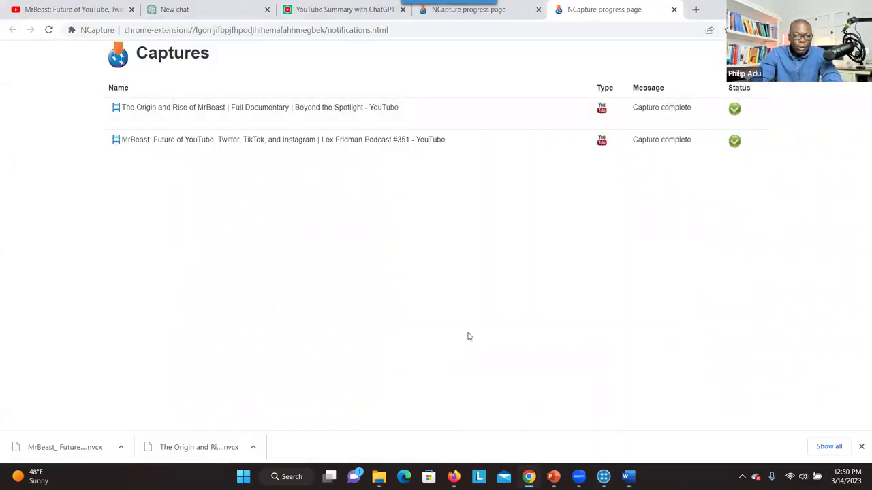
{"action": "left_click", "coordinate": [327, 9]}
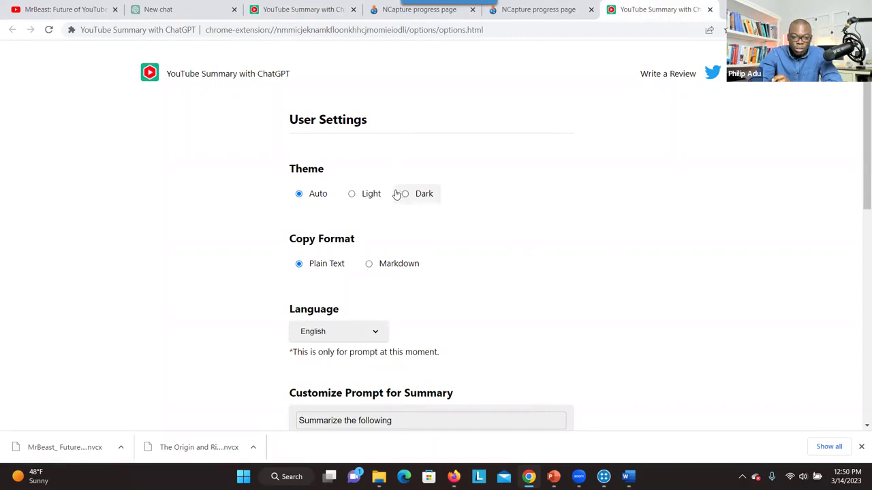
{"action": "left_click_drag", "start_coordinate": [858, 208], "coordinate": [860, 265]}
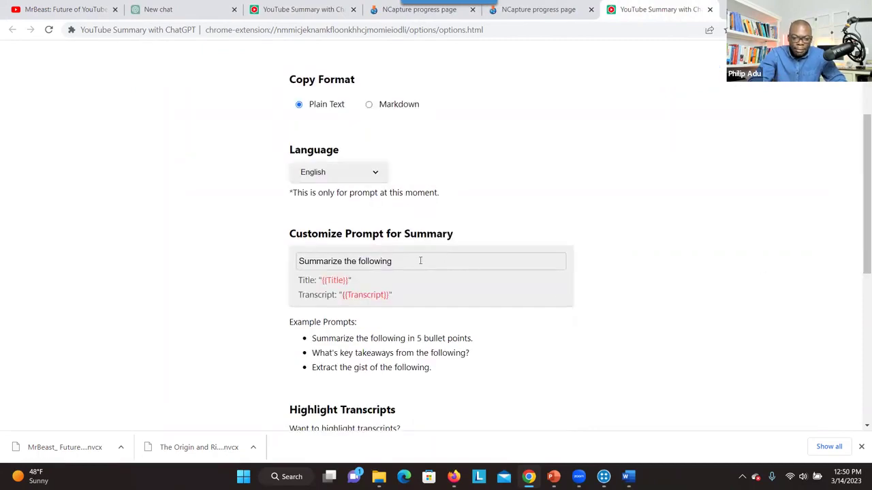
{"action": "left_click_drag", "start_coordinate": [393, 261], "coordinate": [298, 263]}
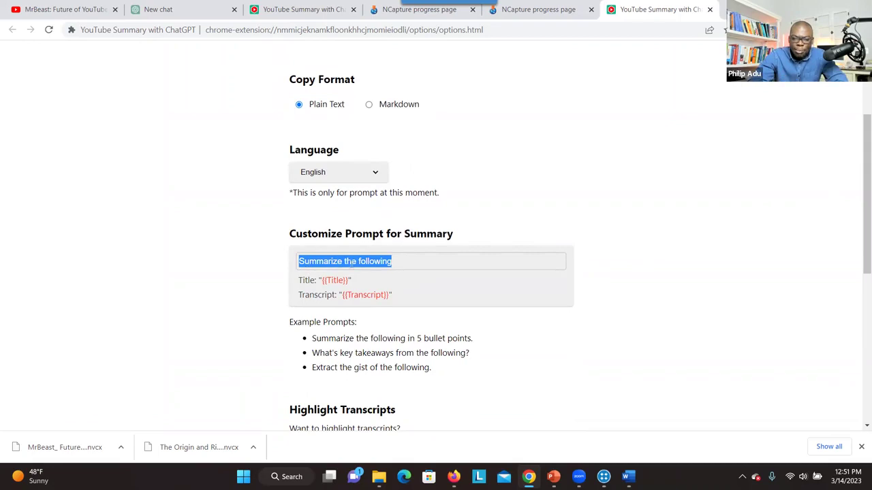
{"action": "left_click", "coordinate": [397, 262]}
{"action": "left_click_drag", "start_coordinate": [397, 263], "coordinate": [299, 265]}
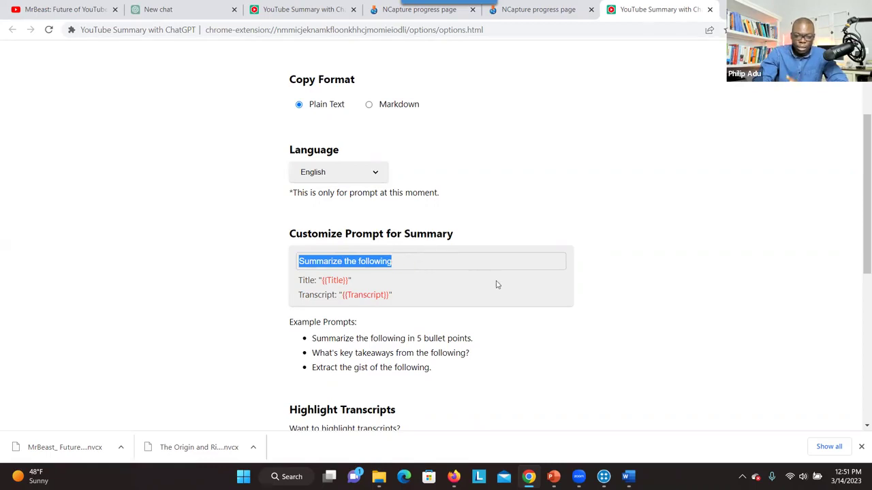
{"action": "scroll", "coordinate": [640, 307], "scroll_direction": "up", "scroll_amount": 3}
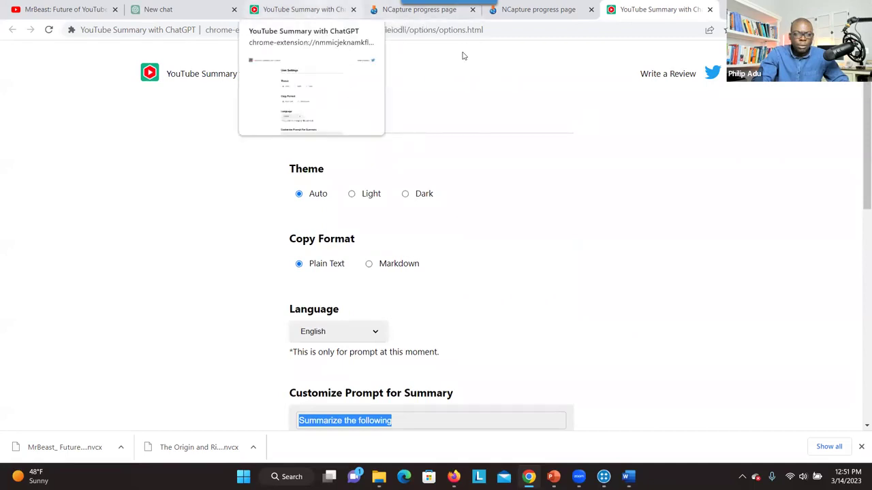
{"action": "key", "text": "ctrl+3"}
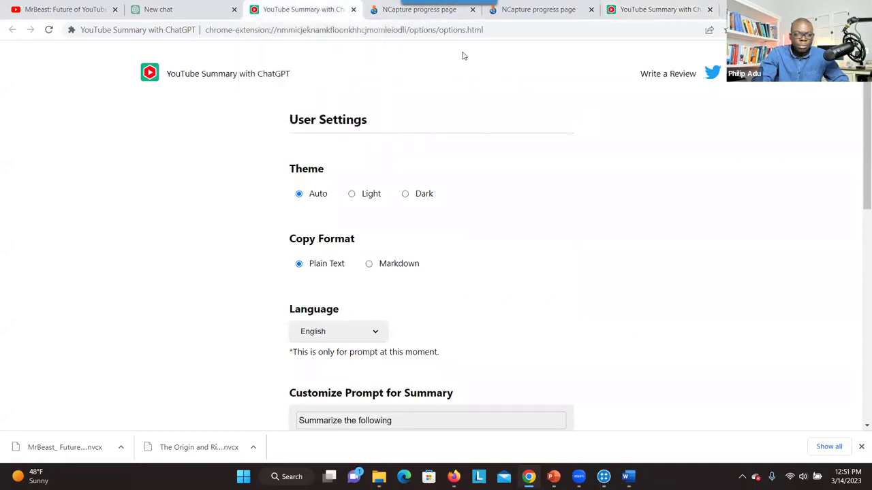
Step: Go back to the "The Origin and Rise of MrBeast" documentary page on YouTube and pause the video
{"action": "right_click", "coordinate": [299, 11]}
{"action": "left_click", "coordinate": [61, 9]}
{"action": "left_click", "coordinate": [11, 30]}
{"action": "left_click", "coordinate": [11, 30]}
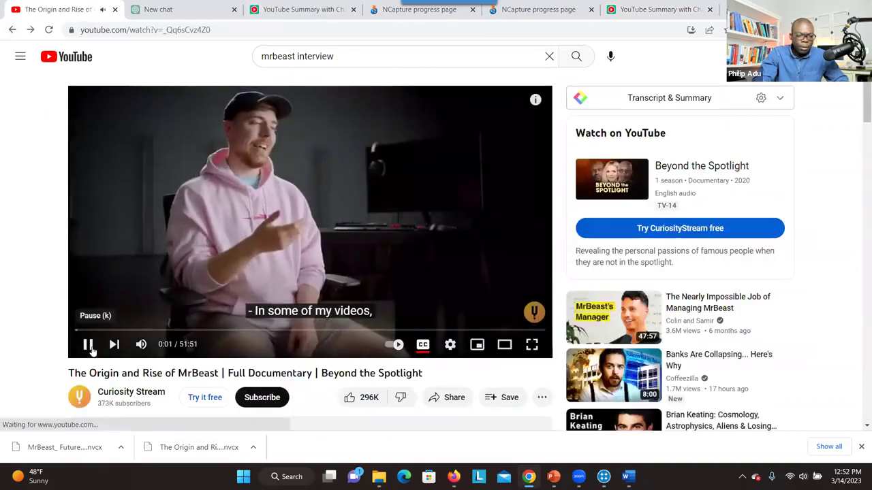
{"action": "left_click", "coordinate": [90, 346]}
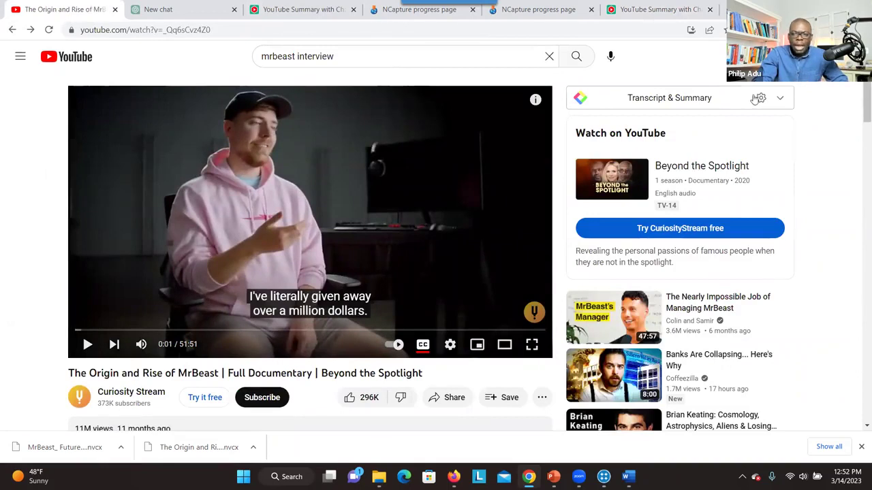
Step: View the summary extension's settings, return to the documentary and expand its Transcript & Summary
{"action": "left_click", "coordinate": [757, 99]}
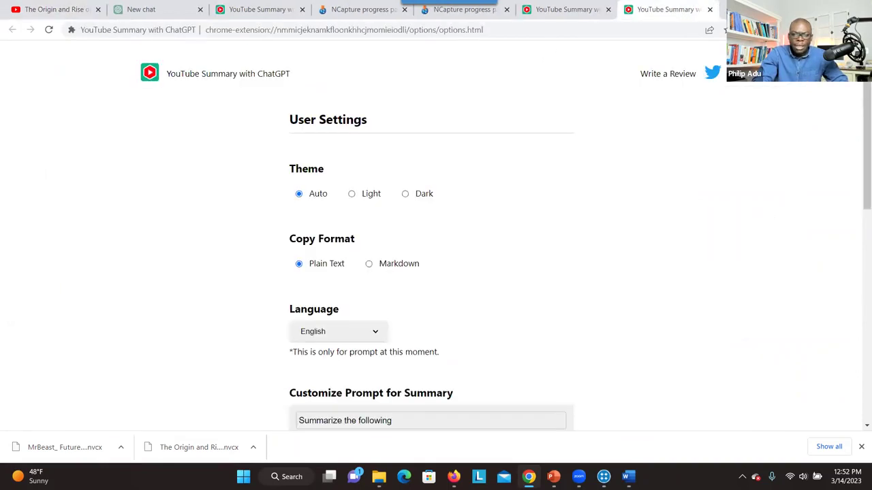
{"action": "left_click", "coordinate": [73, 9]}
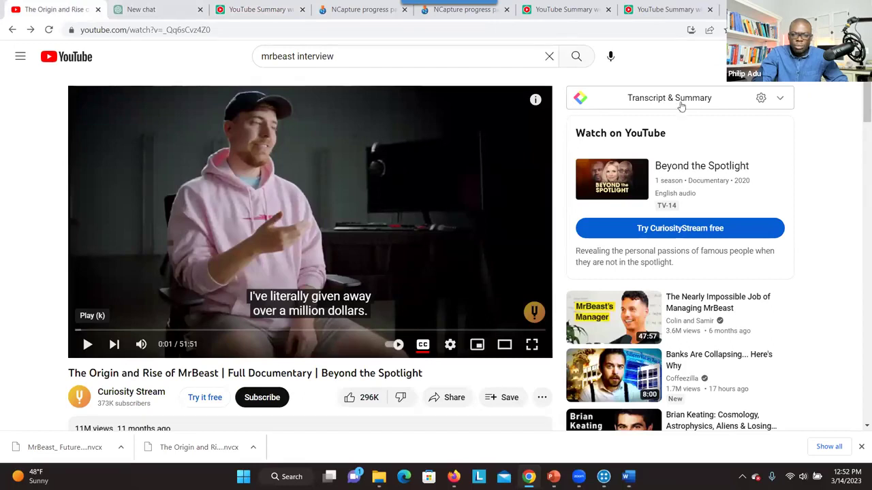
{"action": "left_click", "coordinate": [781, 101]}
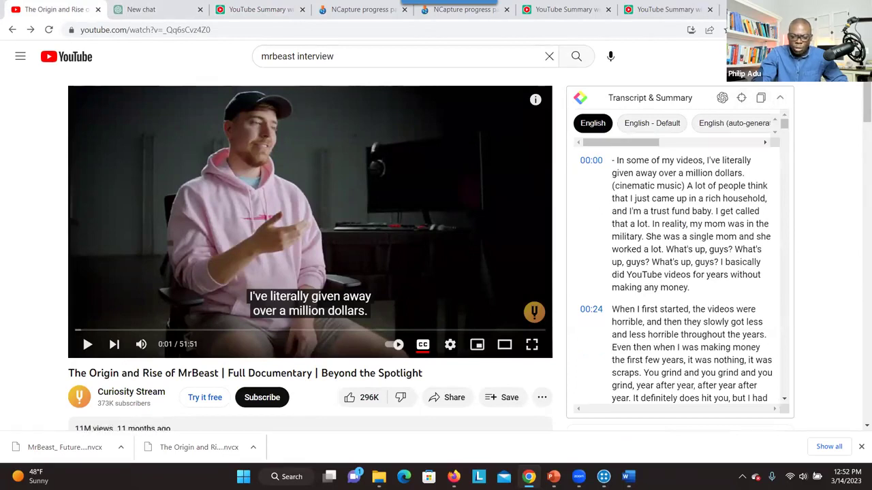
Step: Switch to Firefox to view YouTube's own transcript of the documentary and return to the extension's transcript in Chrome
{"action": "left_click", "coordinate": [453, 477]}
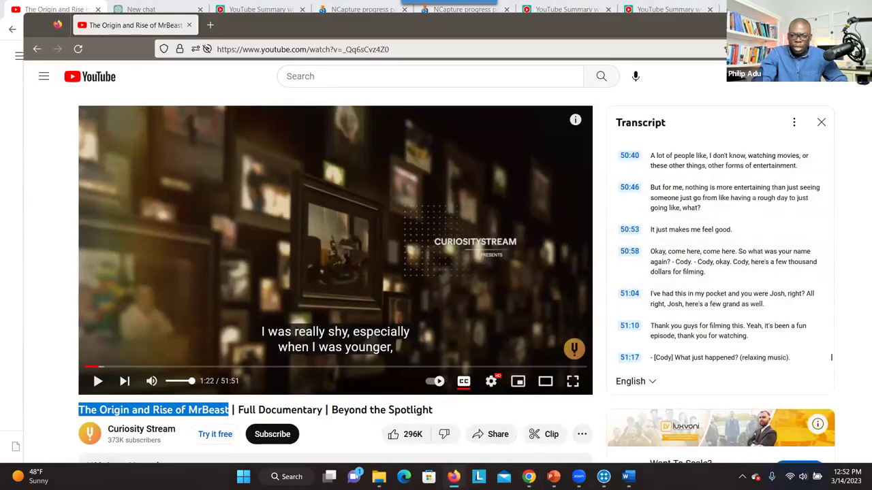
{"action": "key", "text": "alt+Tab"}
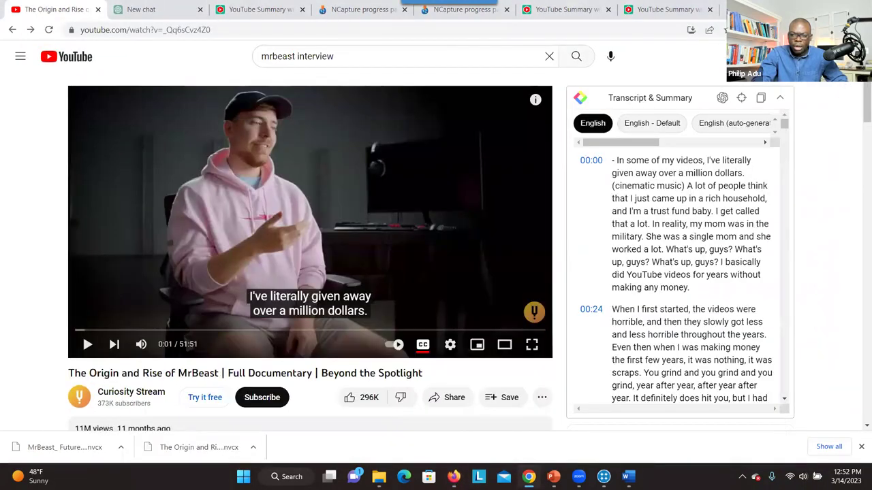
{"action": "key", "text": "alt+Tab"}
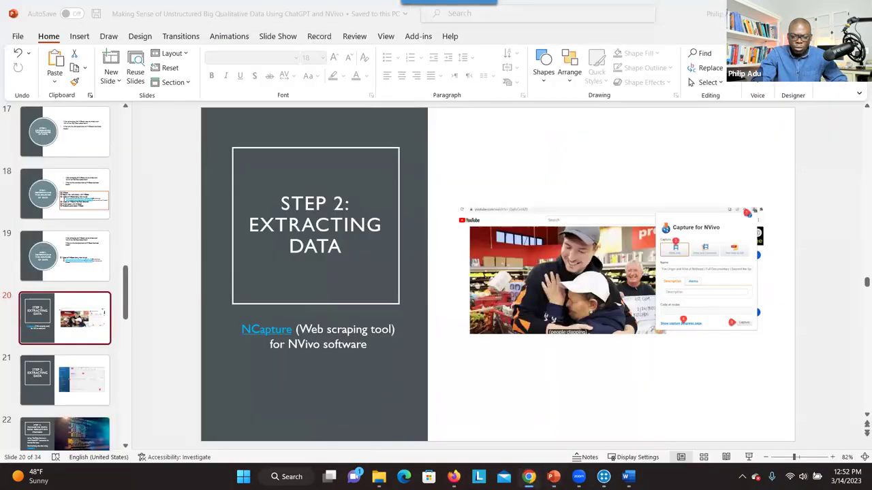
{"action": "key", "text": "alt+Tab"}
{"action": "key", "text": "alt+Tab"}
{"action": "key", "text": "Tab"}
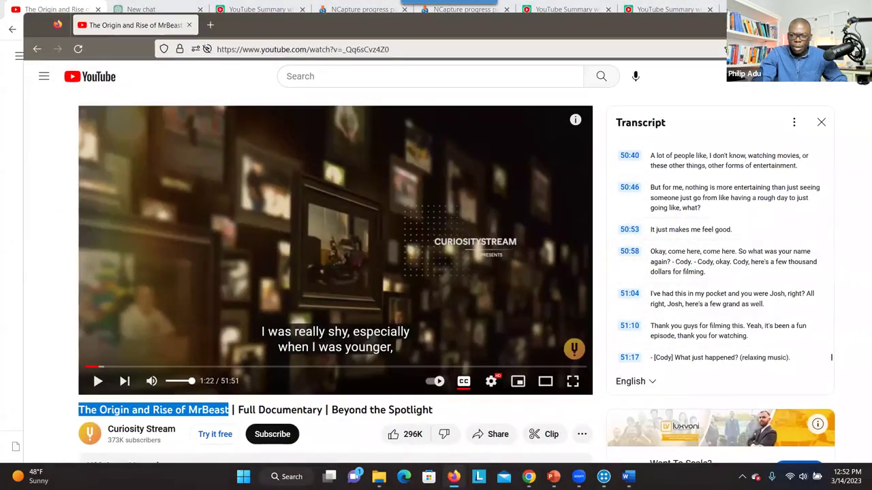
{"action": "key", "text": "alt+Tab"}
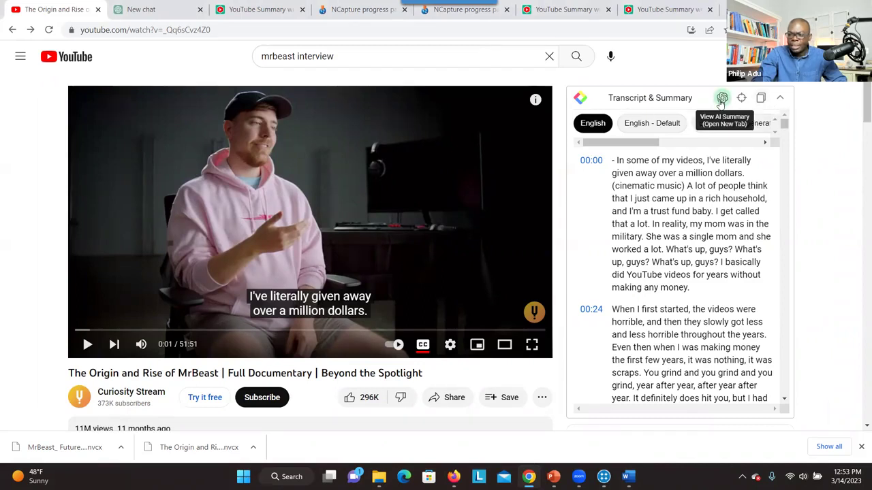
Step: Check the open ChatGPT chat and the summary extension's prompt settings, and return to the documentary page
{"action": "left_click", "coordinate": [175, 16]}
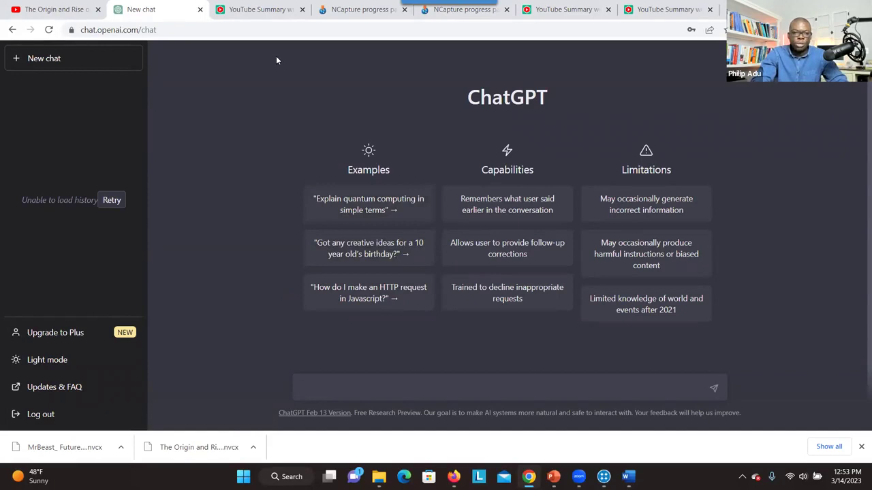
{"action": "left_click", "coordinate": [55, 9]}
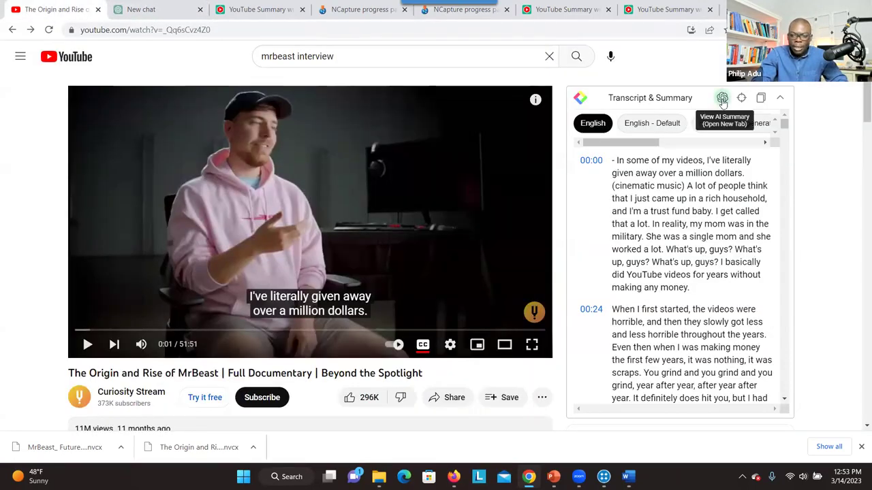
{"action": "left_click", "coordinate": [656, 7]}
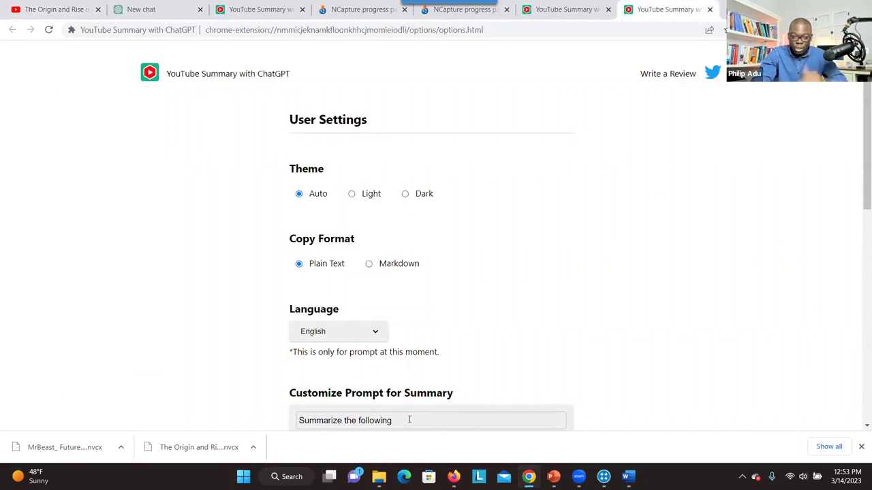
{"action": "left_click", "coordinate": [75, 5]}
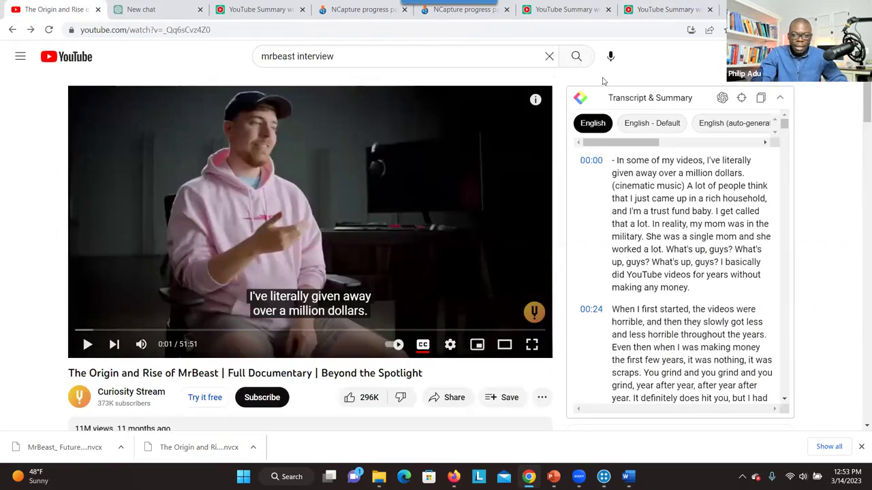
Step: Try to open the documentary's AI summary in ChatGPT and log in to the OpenAI account
{"action": "left_click", "coordinate": [721, 98]}
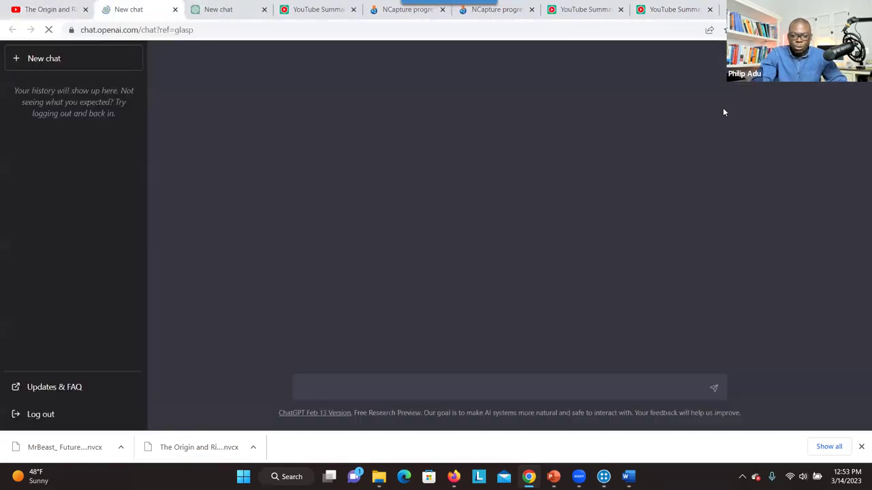
{"action": "left_click", "coordinate": [547, 257]}
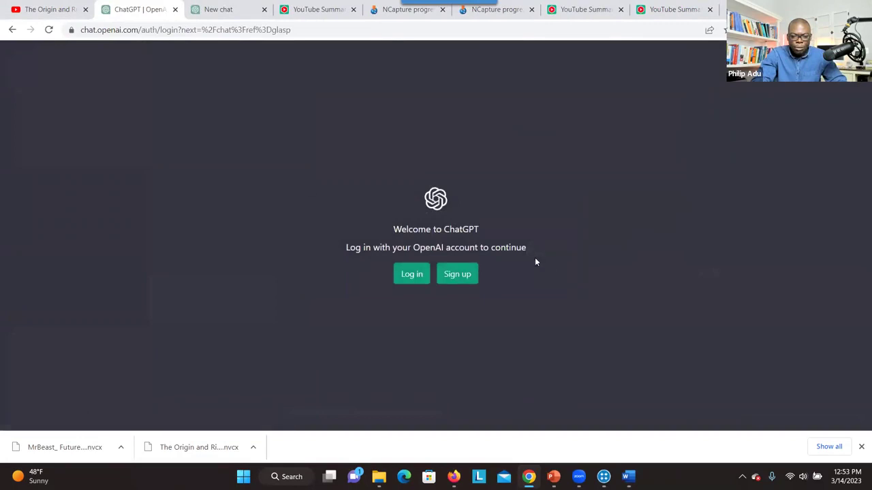
{"action": "left_click", "coordinate": [411, 272]}
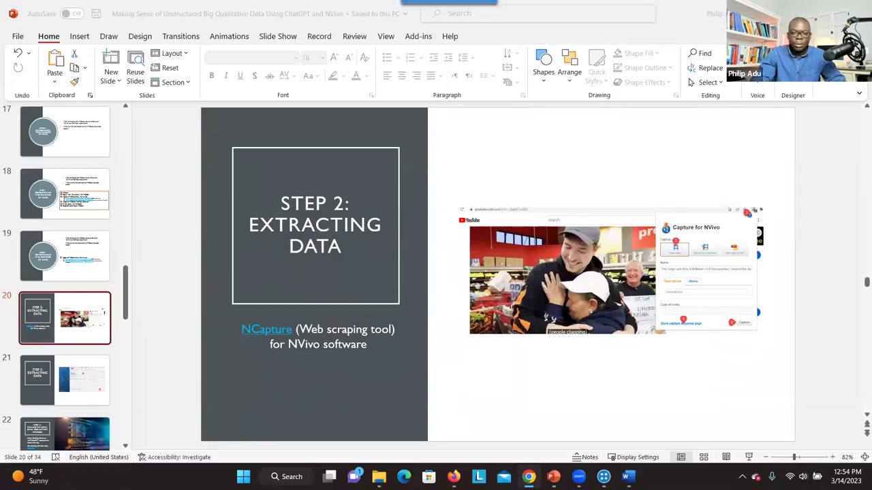
{"action": "key", "text": "alt+Tab"}
{"action": "key", "text": "super+Up"}
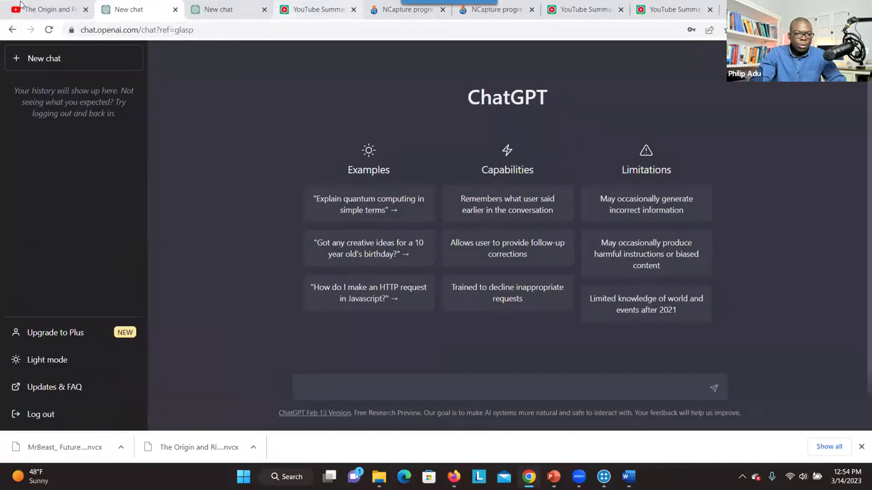
Step: Generate the documentary's AI summary in ChatGPT from its YouTube transcript and review the submitted prompt, transcript and response
{"action": "left_click", "coordinate": [42, 12]}
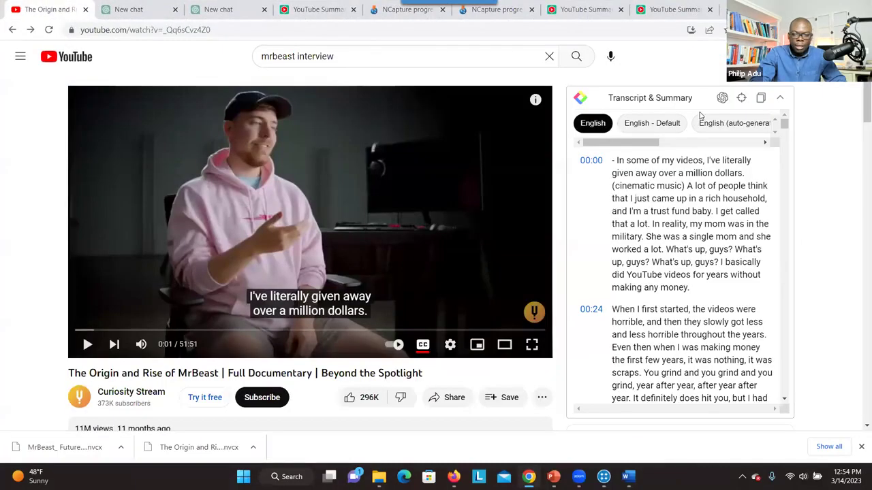
{"action": "left_click", "coordinate": [722, 102]}
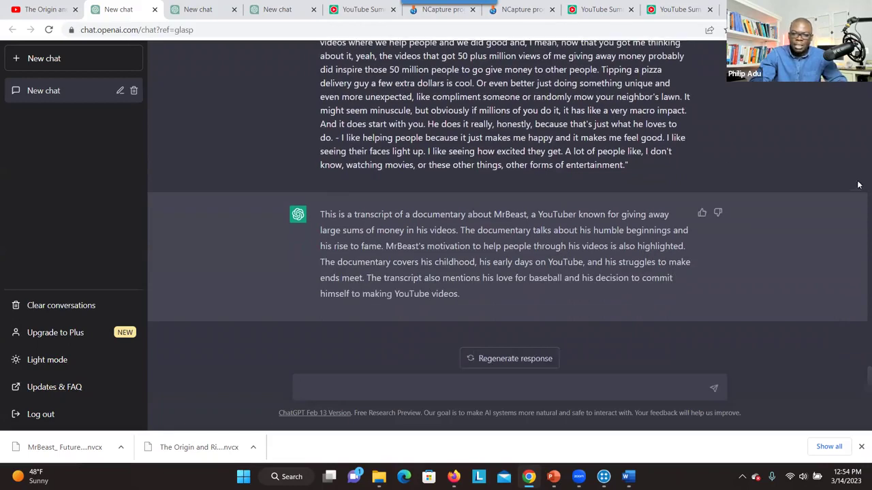
{"action": "left_click_drag", "start_coordinate": [858, 362], "coordinate": [858, 312]}
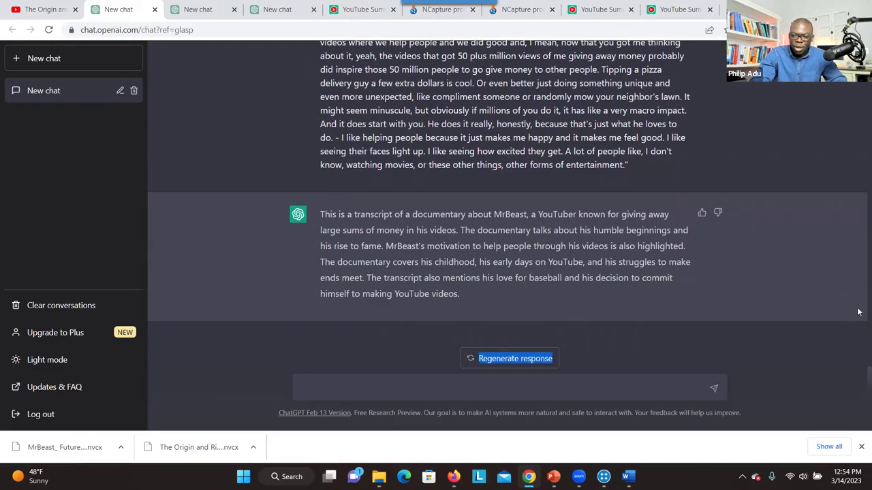
{"action": "left_click", "coordinate": [858, 125]}
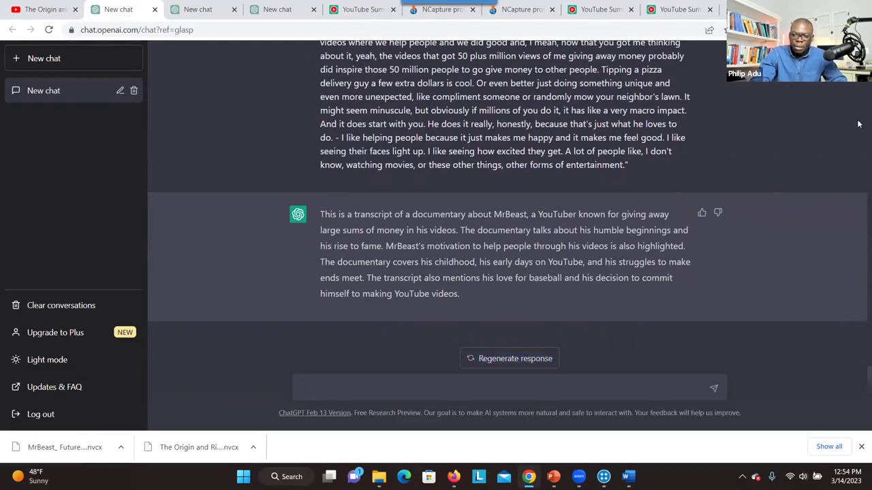
{"action": "scroll", "coordinate": [858, 157], "scroll_direction": "up", "scroll_amount": 10}
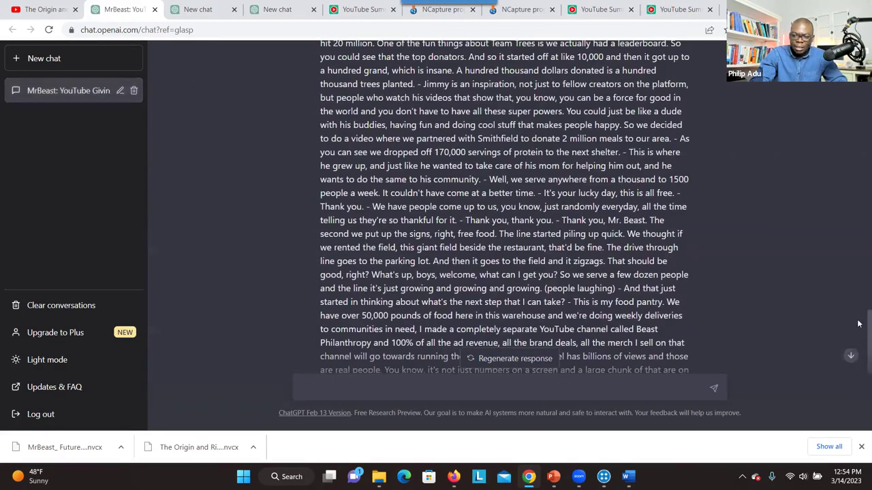
{"action": "scroll", "coordinate": [858, 201], "scroll_direction": "up", "scroll_amount": 5}
{"action": "scroll", "coordinate": [858, 201], "scroll_direction": "up", "scroll_amount": 15}
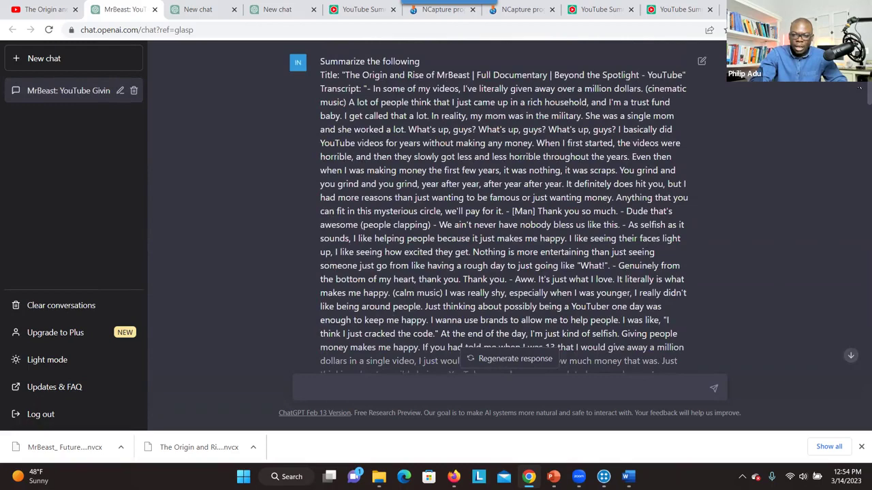
{"action": "scroll", "coordinate": [858, 204], "scroll_direction": "down", "scroll_amount": 20}
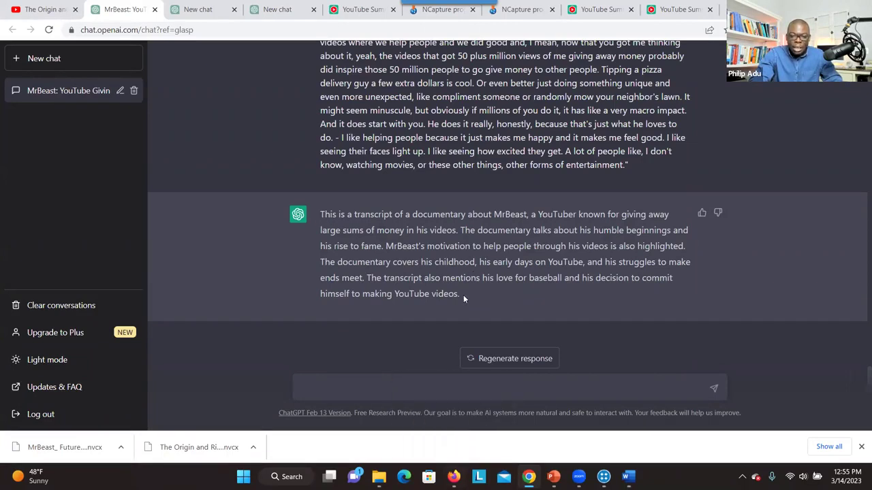
Step: Switch to PowerPoint to present the Step 3 data reduction process slide, and return to the ChatGPT chat
{"action": "mouse_move", "coordinate": [557, 475]}
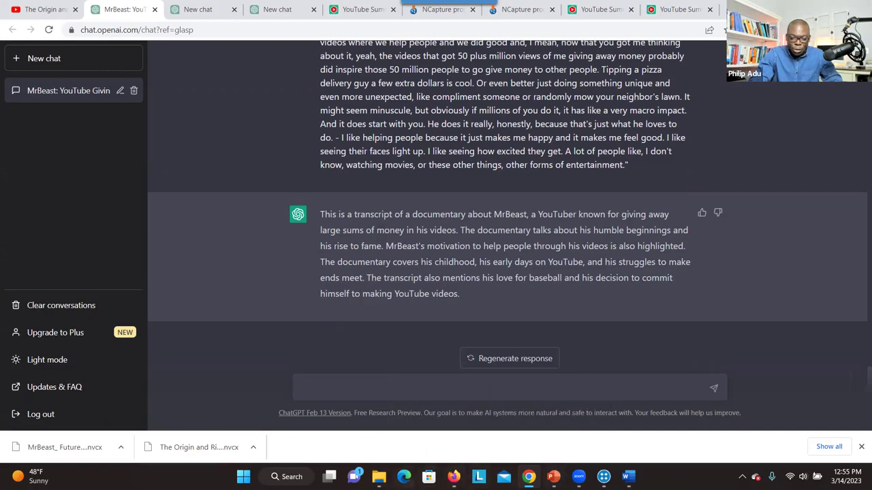
{"action": "mouse_move", "coordinate": [529, 475]}
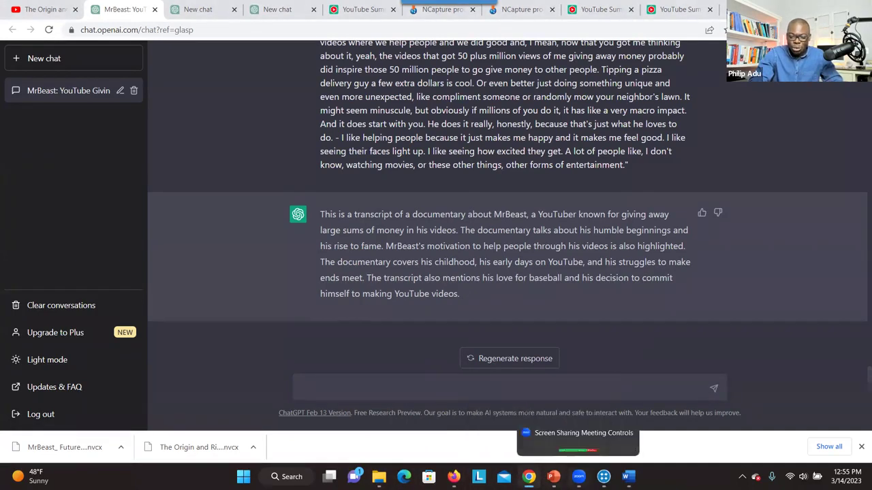
{"action": "left_click", "coordinate": [586, 425]}
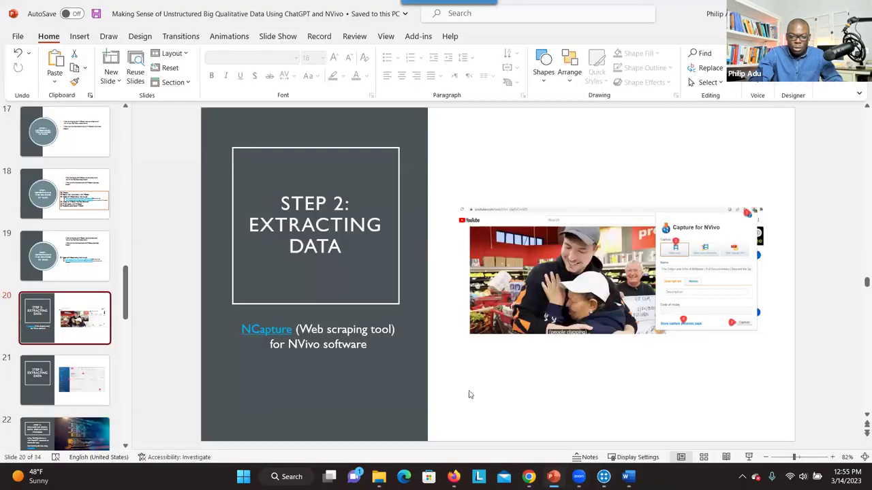
{"action": "scroll", "coordinate": [82, 395], "scroll_direction": "down", "scroll_amount": 2}
{"action": "left_click", "coordinate": [81, 389]}
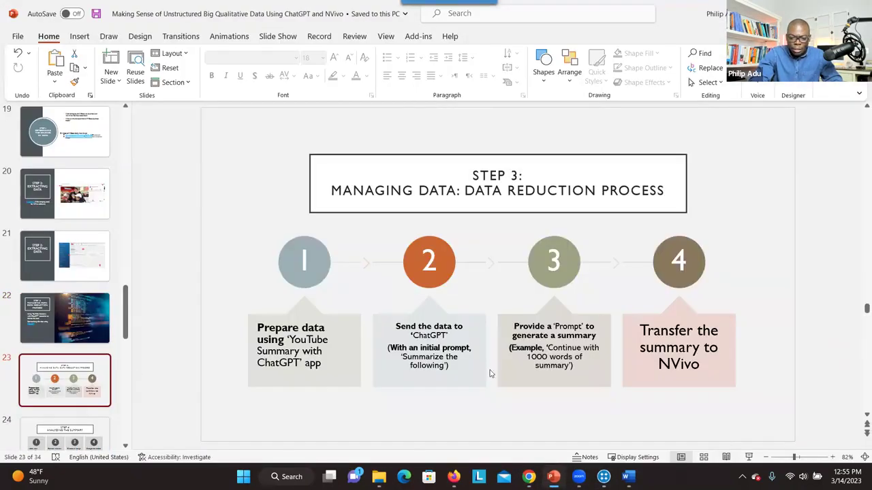
{"action": "left_click", "coordinate": [748, 457]}
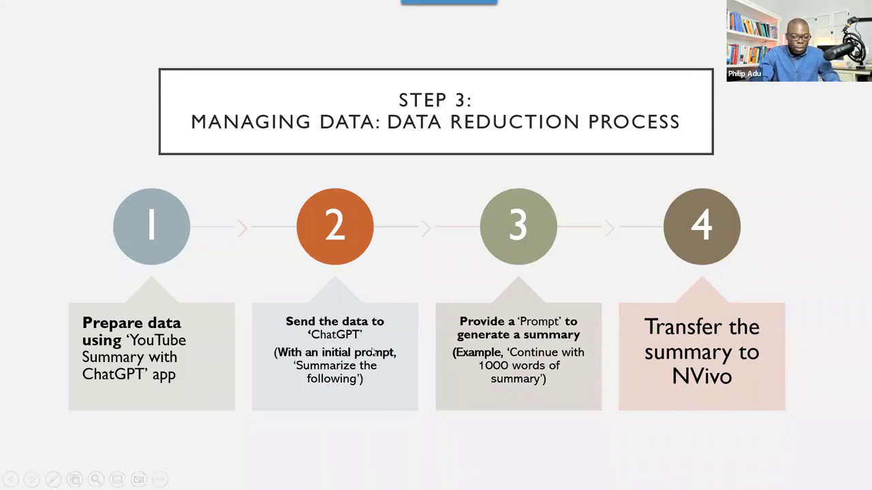
{"action": "key", "text": "Escape"}
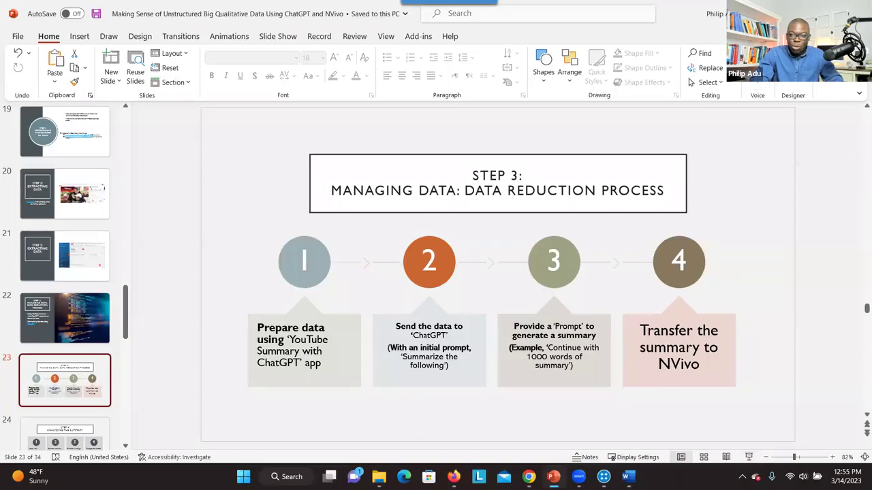
{"action": "key", "text": "alt+Tab"}
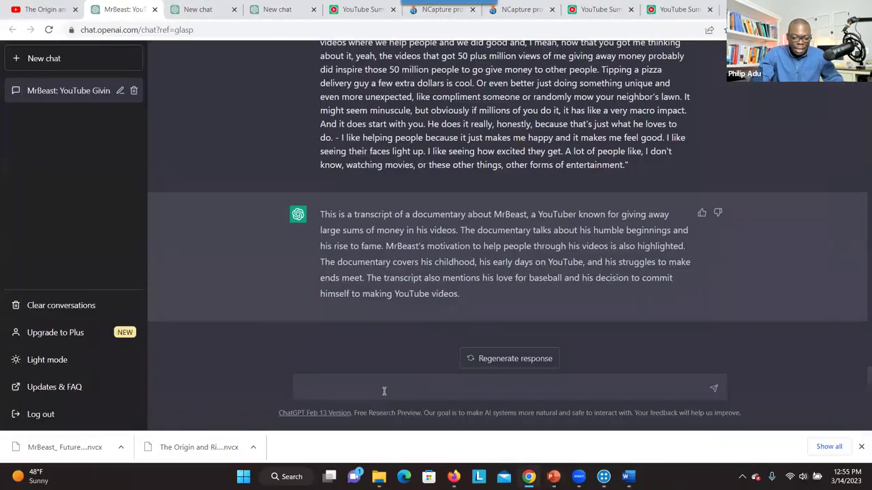
Step: Send ChatGPT the follow-up prompt "Continue with 1000 words of summary"
{"action": "type", "text": "Continue with 1"}
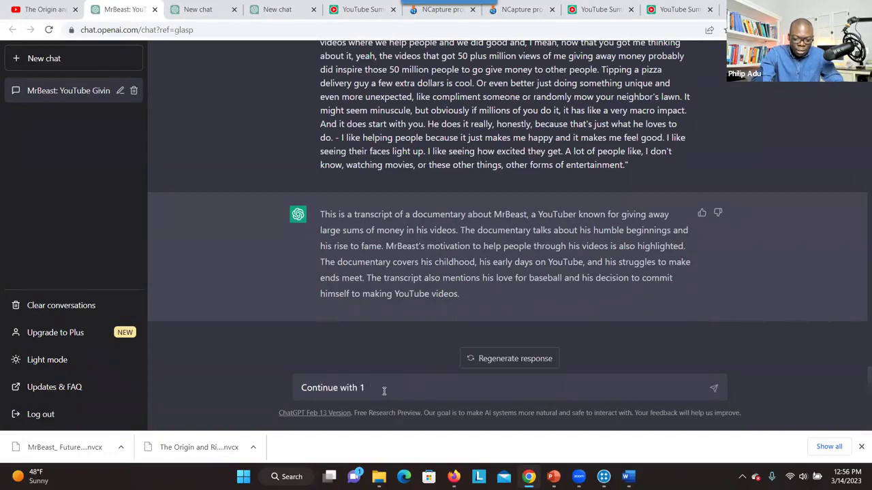
{"action": "type", "text": "000 "}
{"action": "type", "text": "words of cummary"}
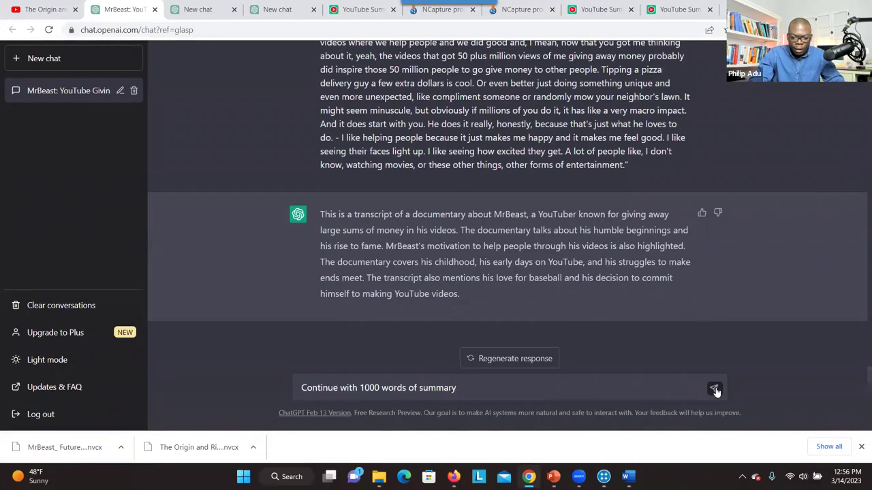
{"action": "left_click", "coordinate": [715, 389]}
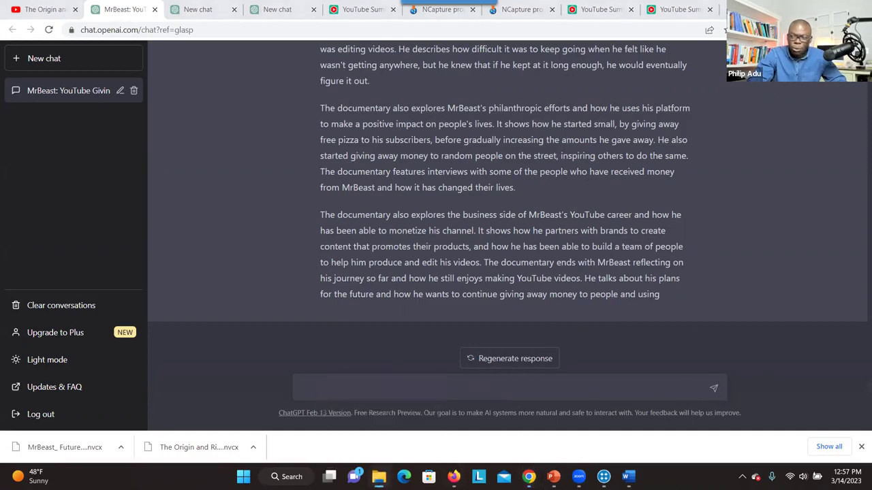
Step: Open the Word document ChatGPT Summary_The Origin and Rise of MrBeast and highlight its Overarching Summary and Main Summary text for review
{"action": "right_click", "coordinate": [378, 477]}
{"action": "left_click", "coordinate": [436, 449]}
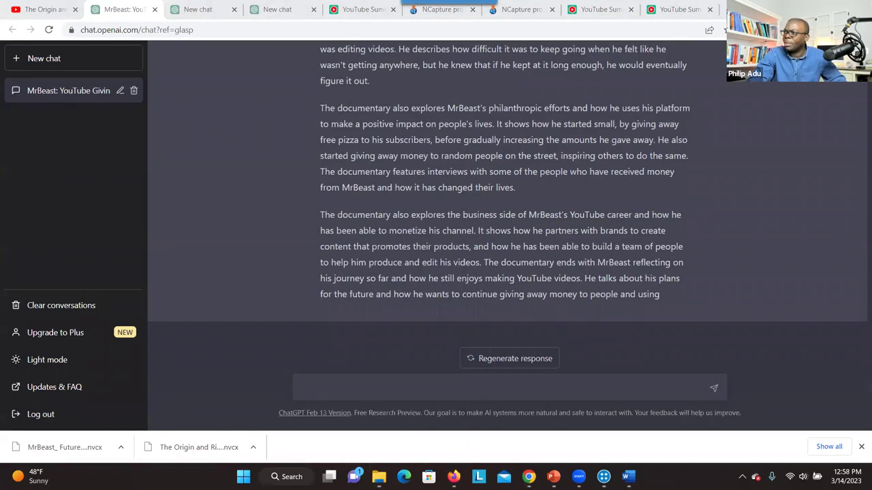
{"action": "left_click", "coordinate": [628, 477]}
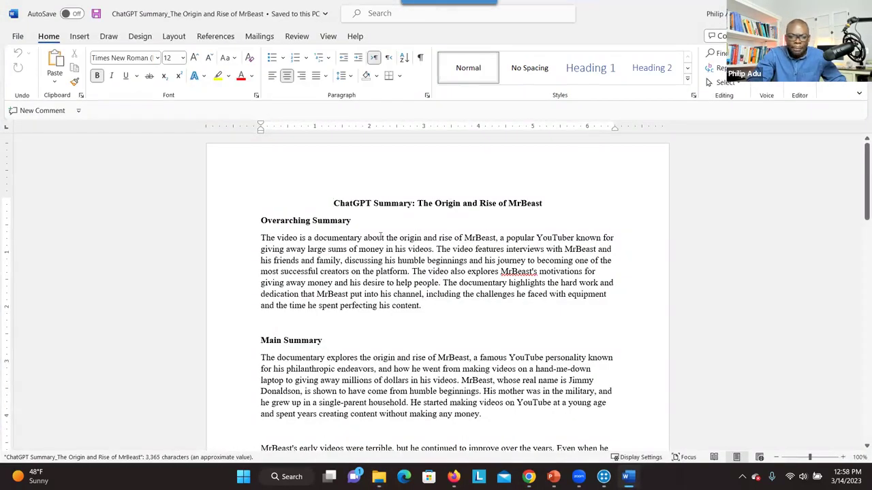
{"action": "left_click", "coordinate": [261, 220]}
{"action": "left_click_drag", "start_coordinate": [265, 239], "coordinate": [467, 308]}
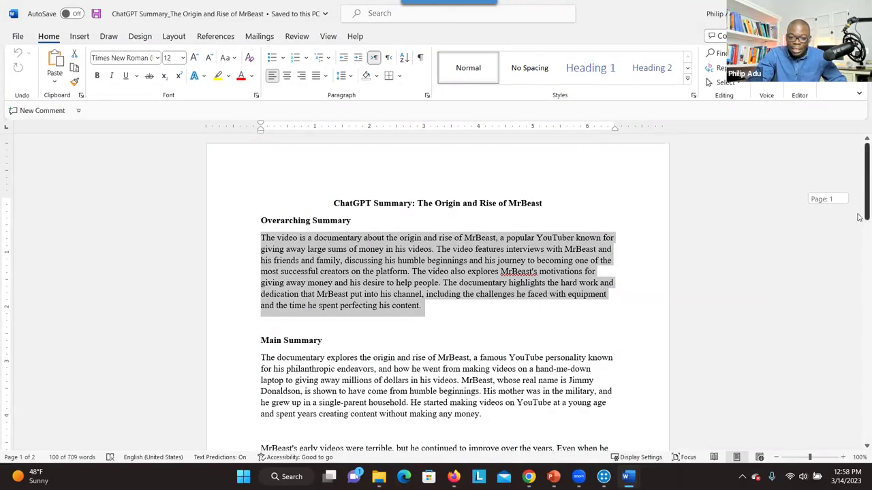
{"action": "scroll", "coordinate": [496, 217], "scroll_direction": "down", "scroll_amount": 4}
{"action": "left_click_drag", "start_coordinate": [261, 228], "coordinate": [476, 449]}
{"action": "left_click_drag", "start_coordinate": [862, 341], "coordinate": [820, 164]}
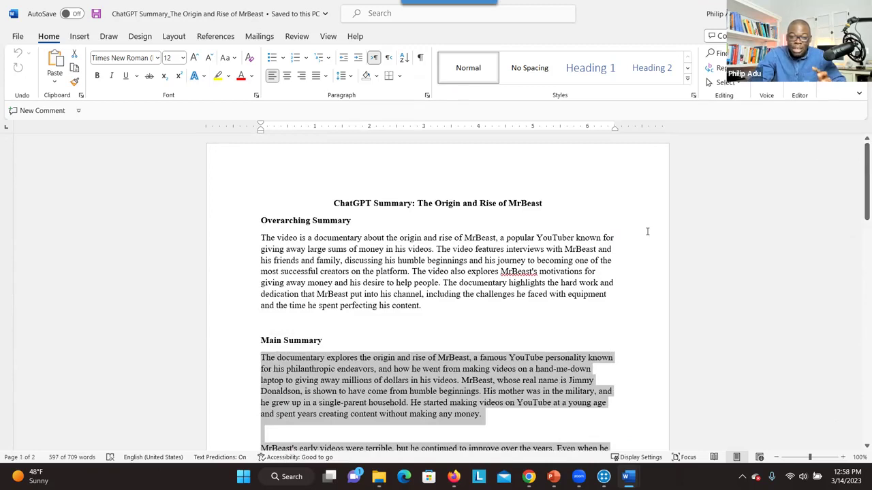
Step: Check Document1 in Word and the Step 3 slide in PowerPoint, returning to the ChatGPT summary document and highlighting its Overarching Summary
{"action": "mouse_move", "coordinate": [628, 477]}
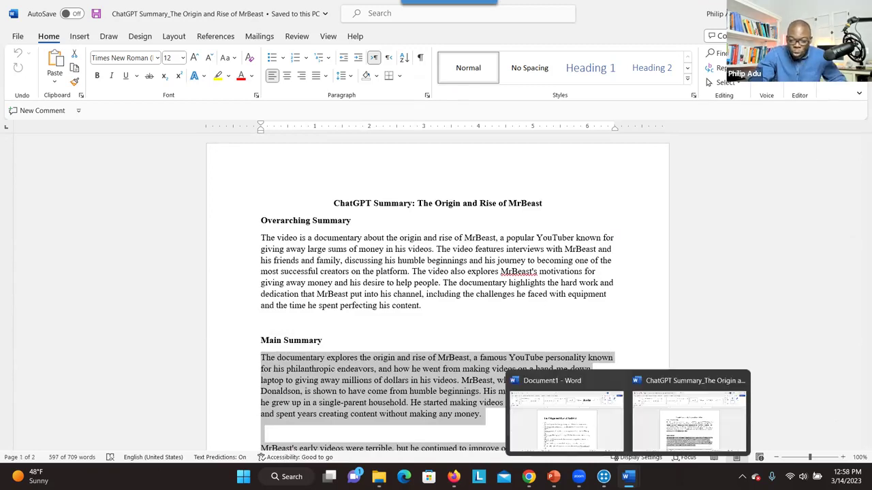
{"action": "left_click", "coordinate": [606, 436]}
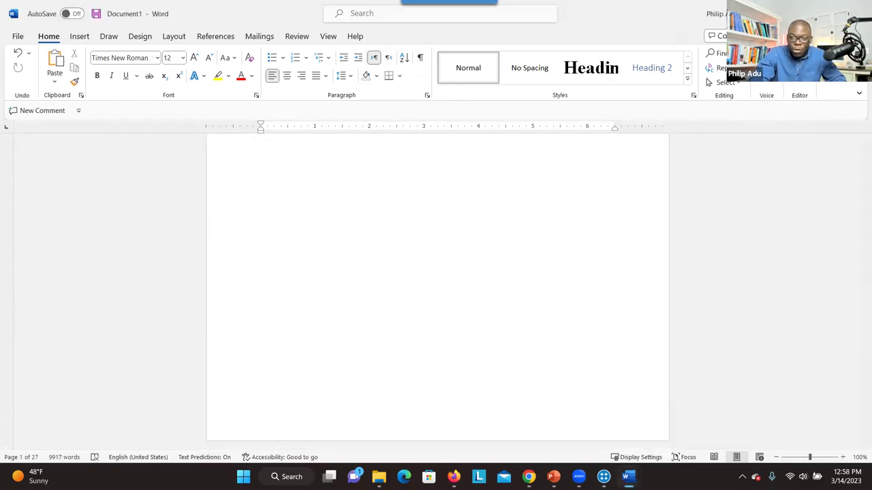
{"action": "key", "text": "alt+Tab"}
{"action": "left_click_drag", "start_coordinate": [864, 191], "coordinate": [817, 234]}
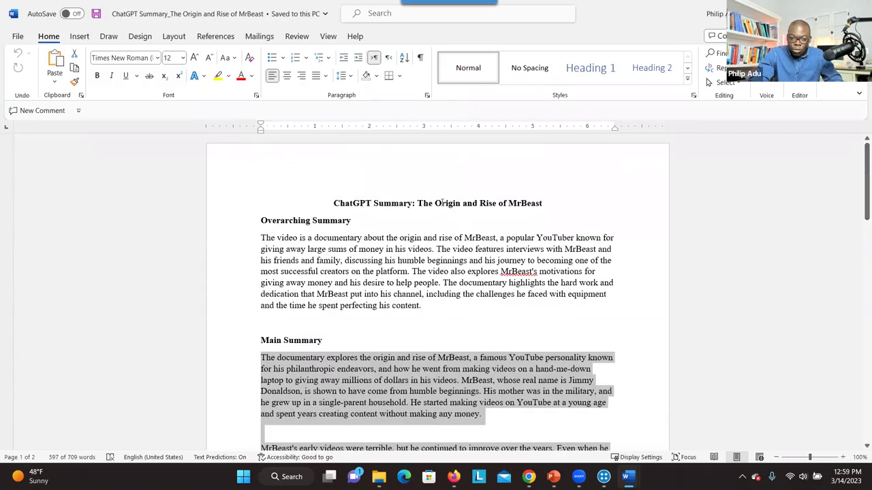
{"action": "left_click_drag", "start_coordinate": [261, 238], "coordinate": [463, 319]}
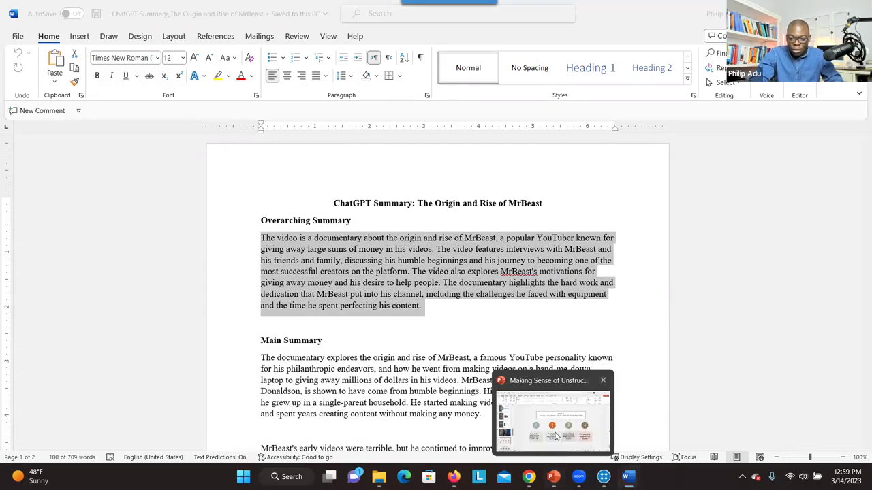
{"action": "left_click", "coordinate": [553, 476]}
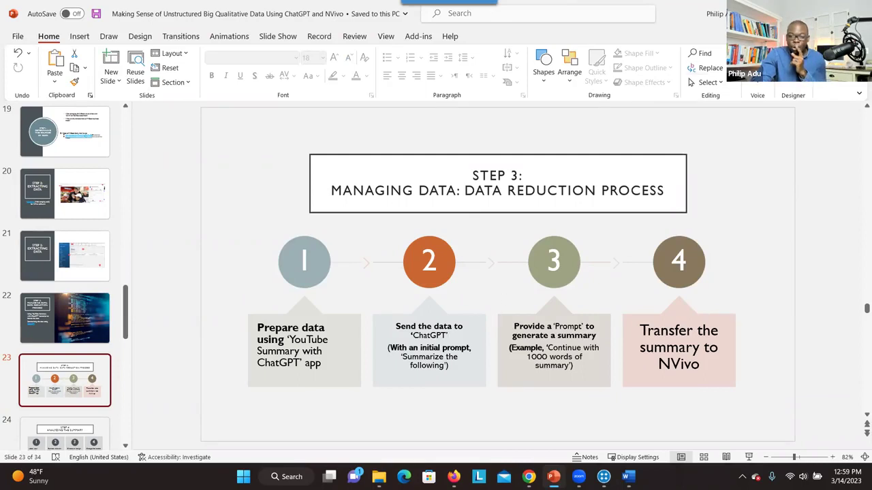
{"action": "key", "text": "alt+Tab"}
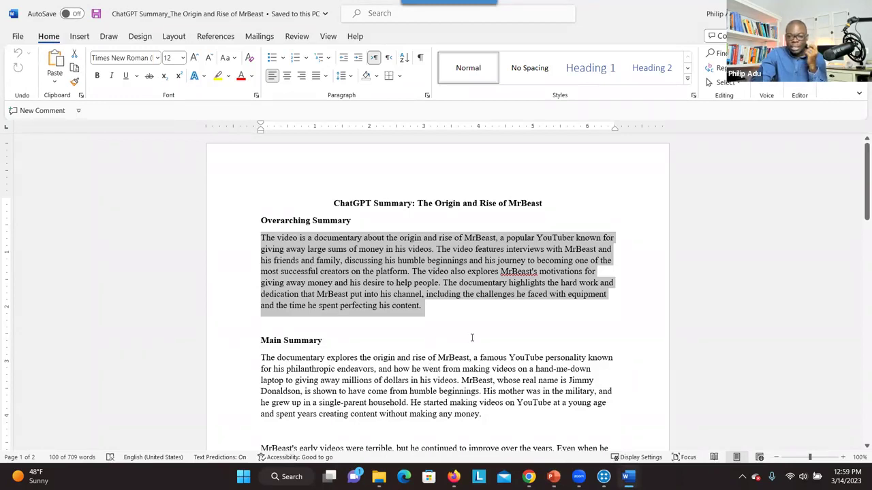
Step: Close the Word summary document and import ChatGPT Summary_The Origin and Rise of MrBeast into the NVivo project's files
{"action": "mouse_move", "coordinate": [603, 476]}
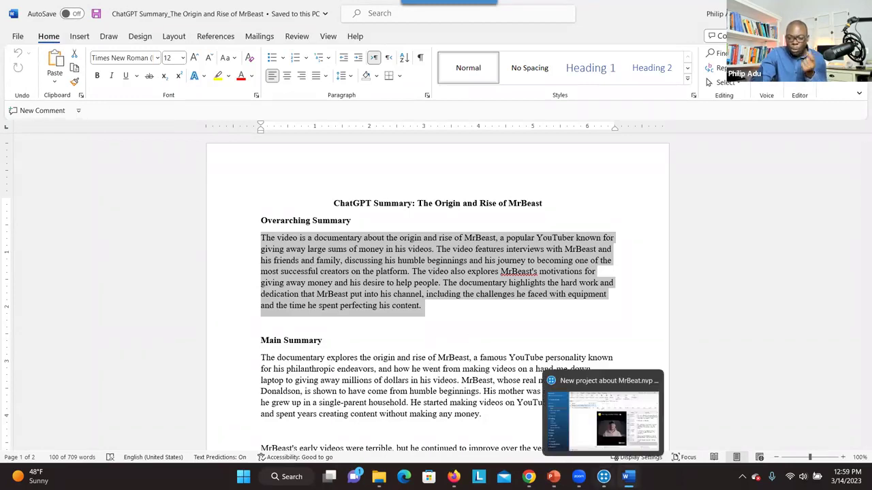
{"action": "left_click", "coordinate": [600, 415]}
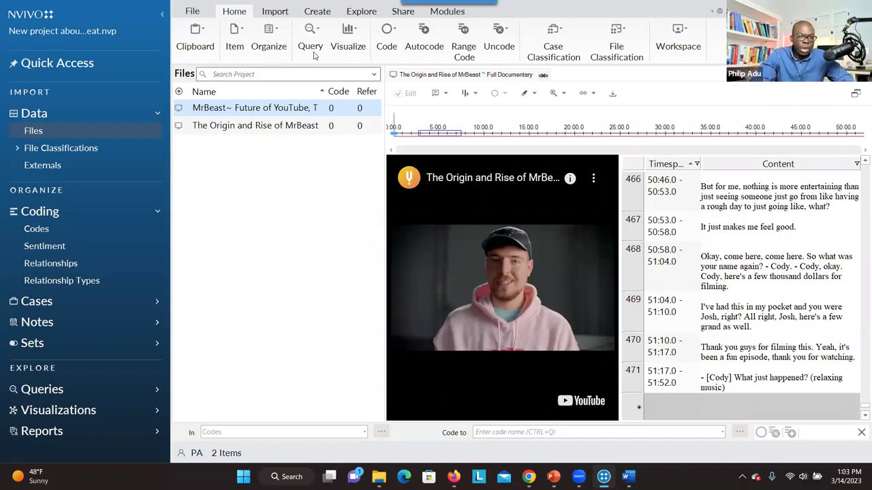
{"action": "scroll", "coordinate": [314, 56], "scroll_direction": "down", "scroll_amount": 2}
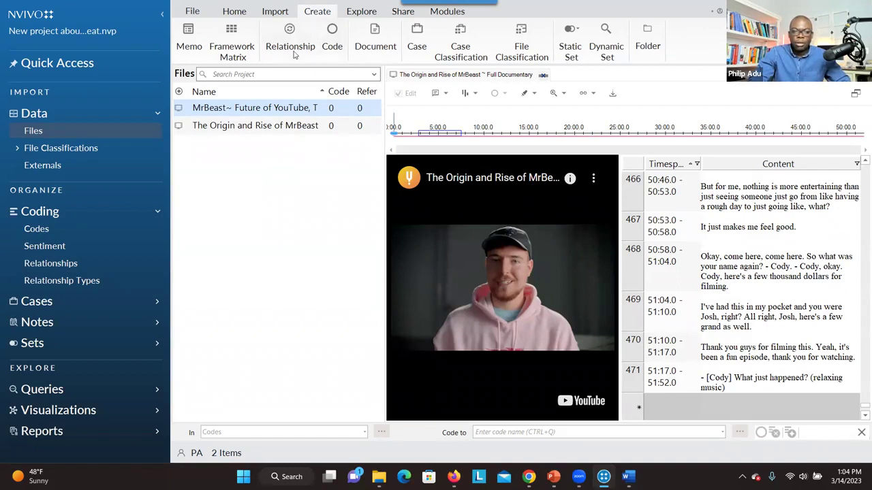
{"action": "scroll", "coordinate": [294, 55], "scroll_direction": "up", "scroll_amount": 1}
{"action": "left_click", "coordinate": [274, 41]}
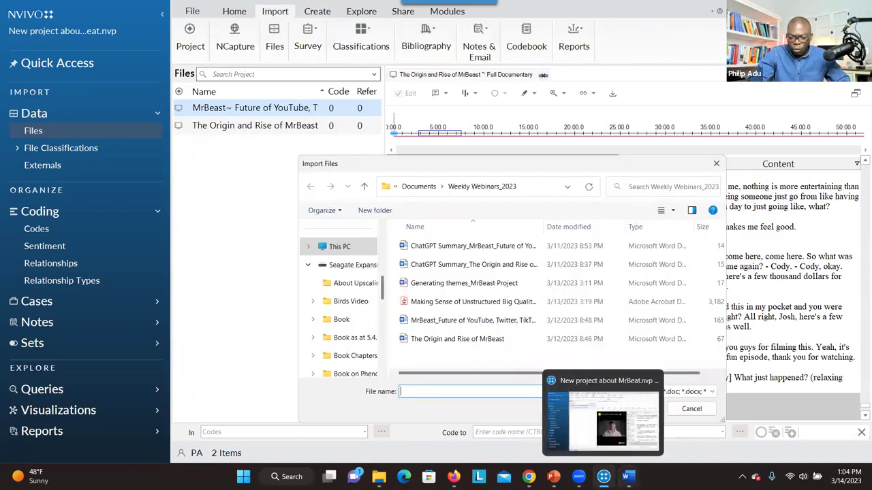
{"action": "mouse_move", "coordinate": [627, 476]}
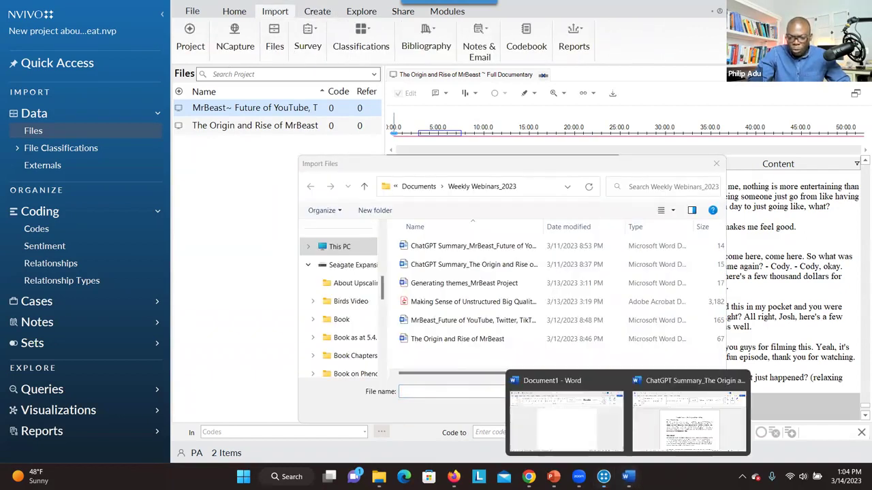
{"action": "left_click", "coordinate": [739, 380]}
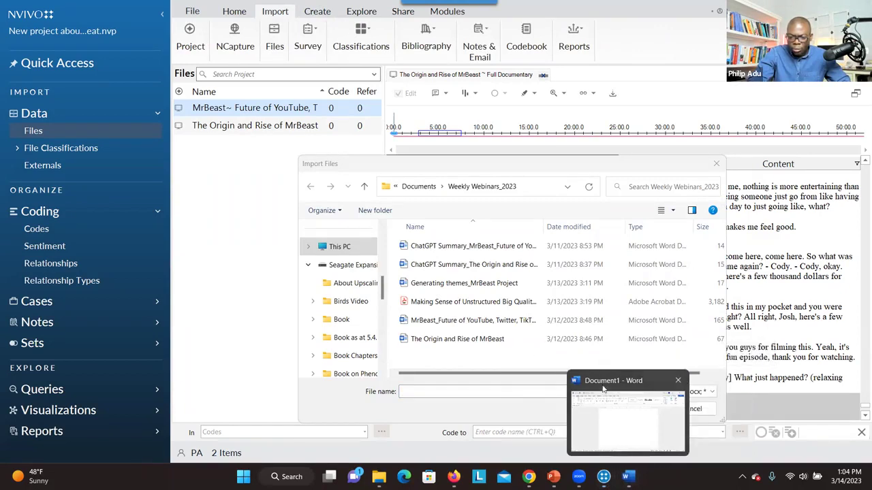
{"action": "double_click", "coordinate": [455, 266]}
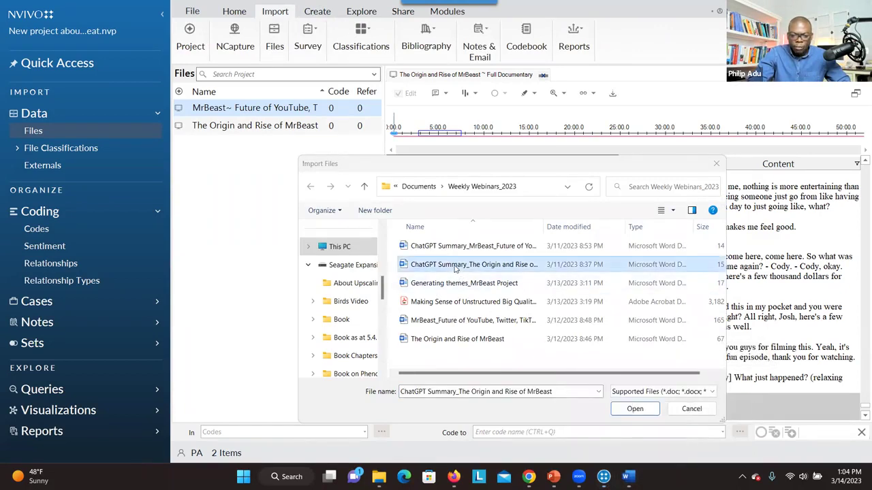
{"action": "left_click", "coordinate": [482, 213]}
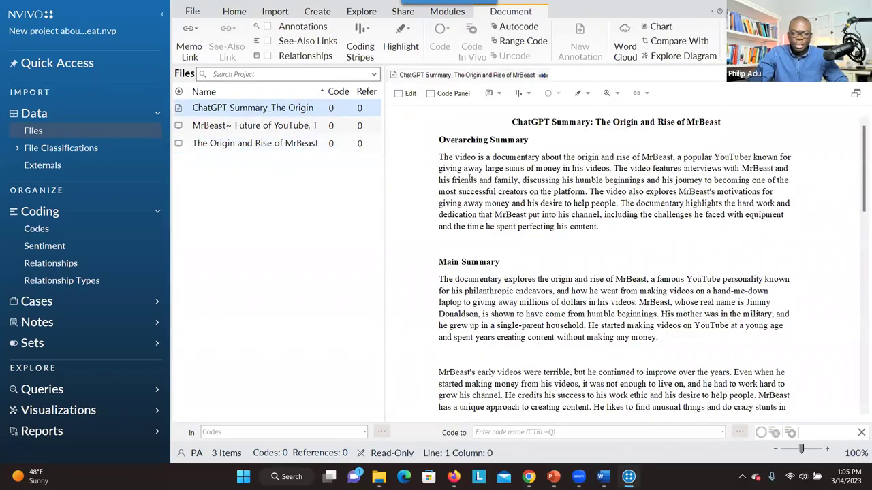
Step: Review the Overarching Summary in the imported document, highlighting part of its paragraph and clearing the selection
{"action": "left_click_drag", "start_coordinate": [861, 136], "coordinate": [855, 92]}
{"action": "left_click_drag", "start_coordinate": [453, 168], "coordinate": [653, 203]}
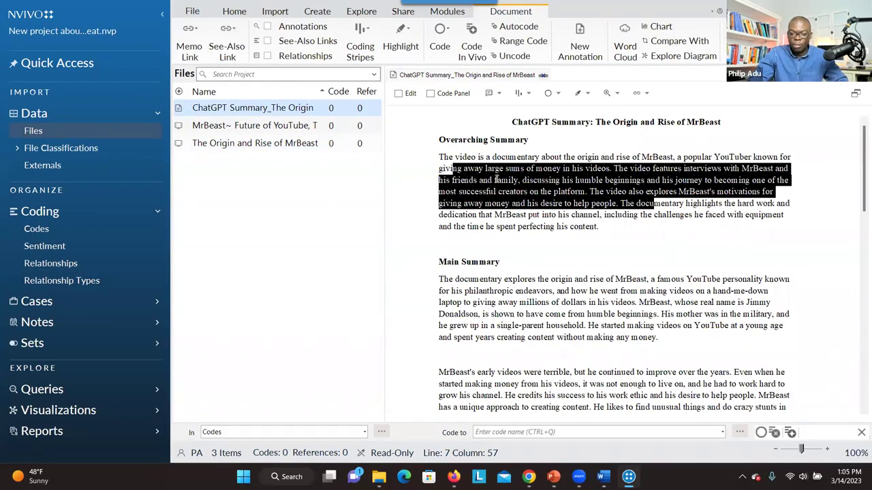
{"action": "left_click", "coordinate": [440, 157]}
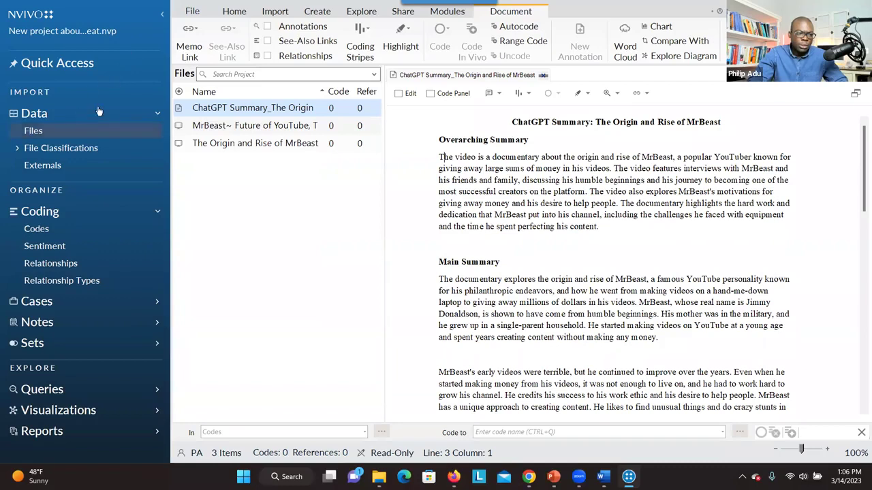
Step: Open the recent NVivo project MrBeast_Research Project_with themes
{"action": "left_click", "coordinate": [193, 12]}
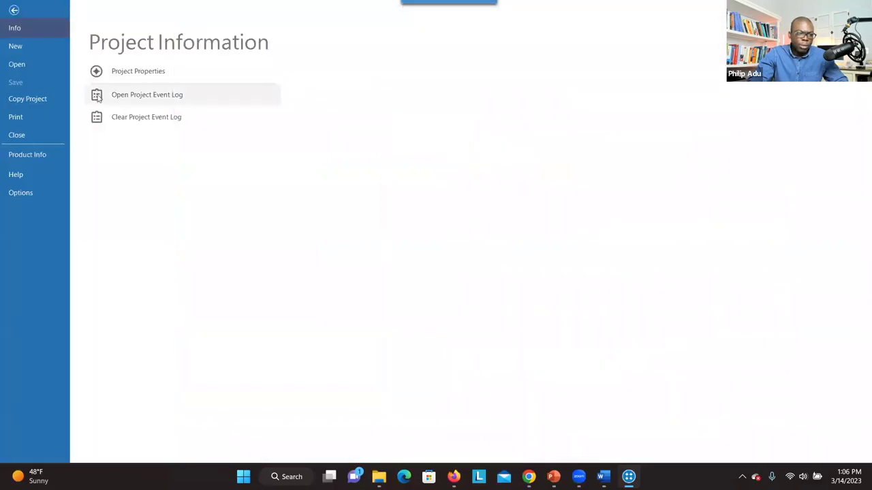
{"action": "left_click", "coordinate": [31, 66]}
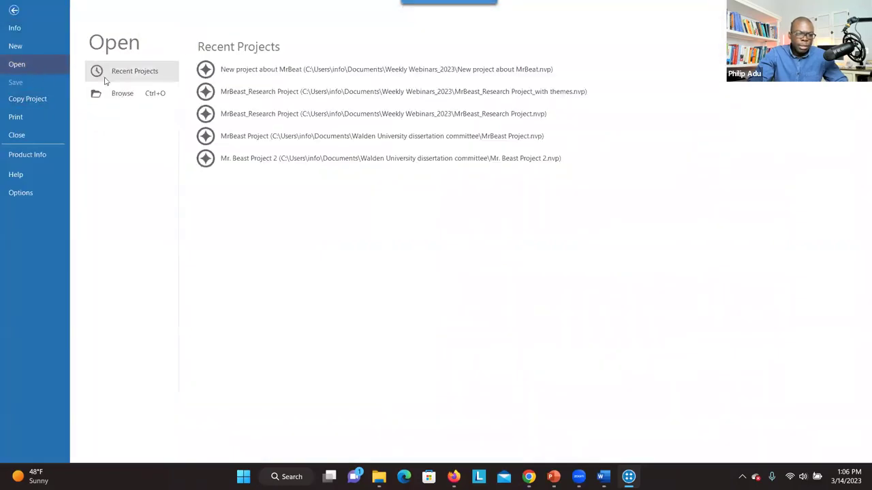
{"action": "left_click", "coordinate": [311, 89]}
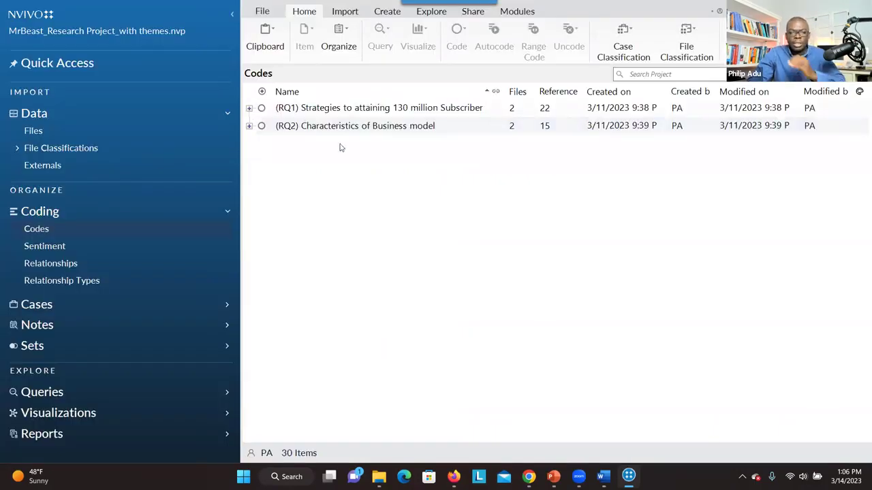
Step: Open the document ChatGPT Summary_The Origin and Rise of MrBeast from the project's data files
{"action": "left_click", "coordinate": [32, 130]}
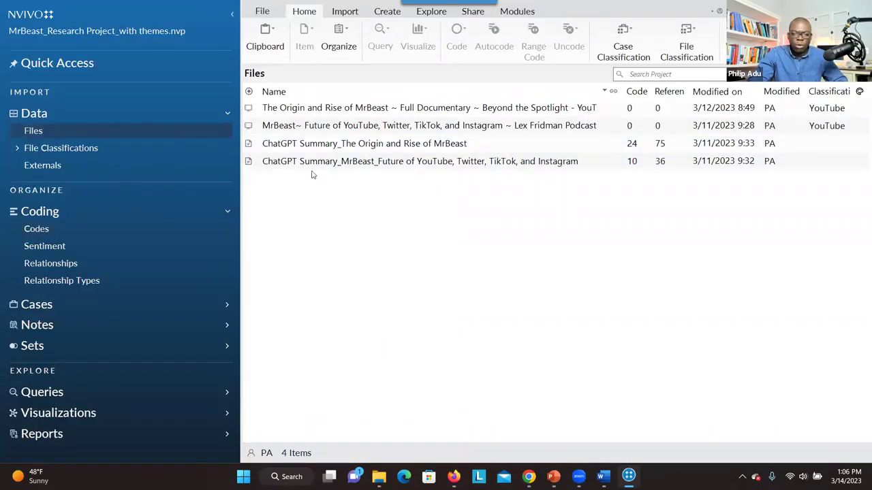
{"action": "left_click", "coordinate": [380, 146]}
{"action": "double_click", "coordinate": [381, 146]}
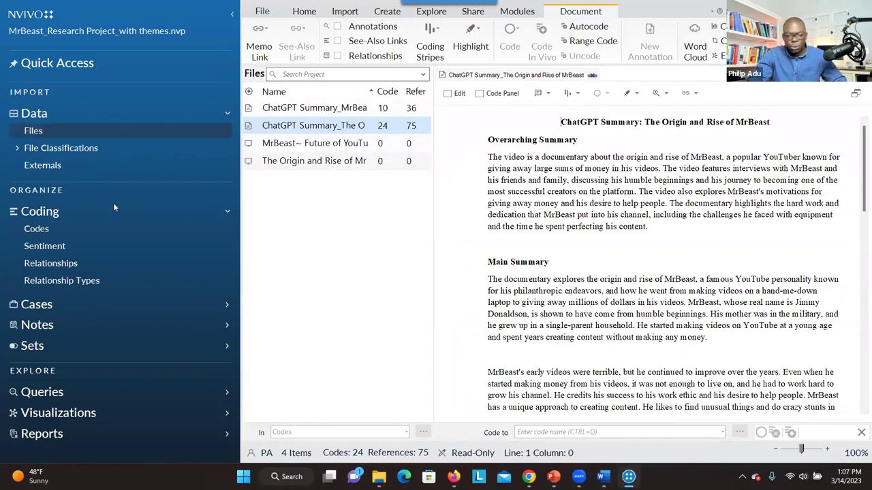
Step: Display the coded project's codes, and open the recent project New project about MrBeat
{"action": "left_click", "coordinate": [59, 233]}
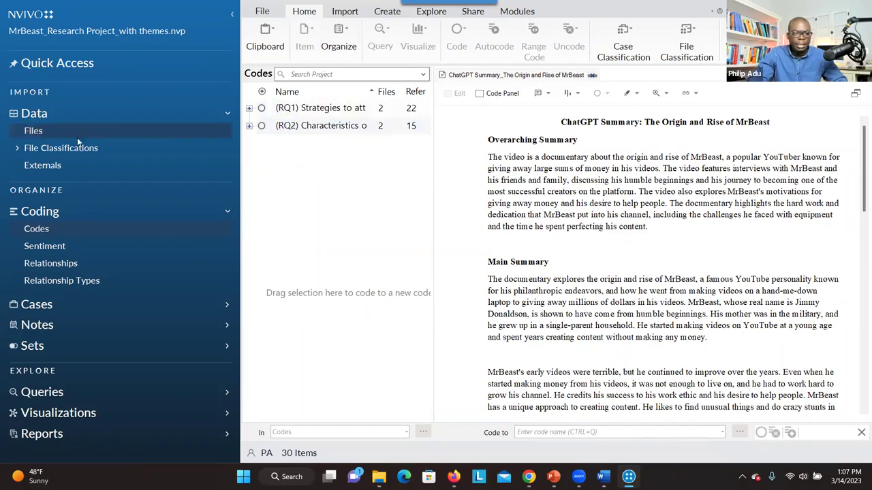
{"action": "left_click", "coordinate": [259, 11]}
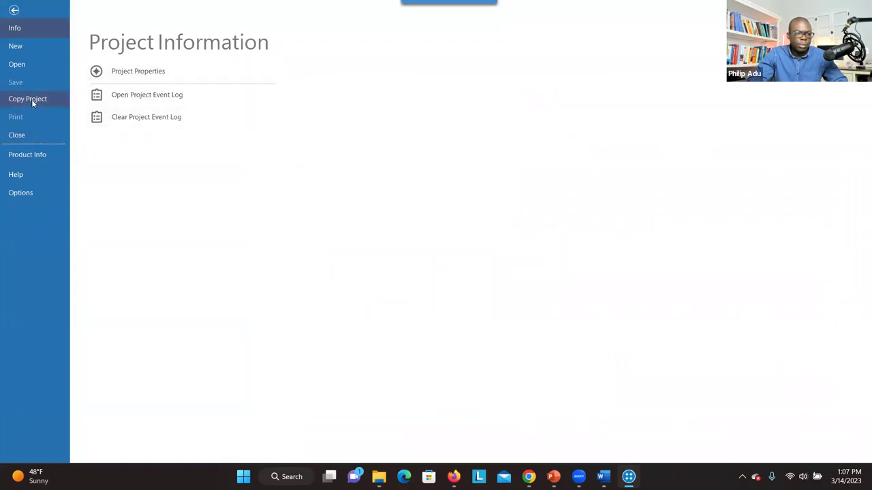
{"action": "left_click", "coordinate": [25, 68]}
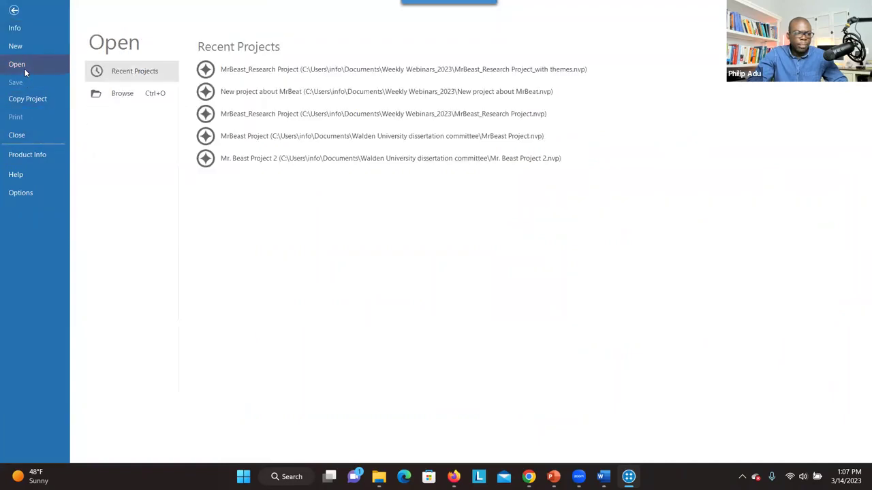
{"action": "left_click", "coordinate": [255, 89]}
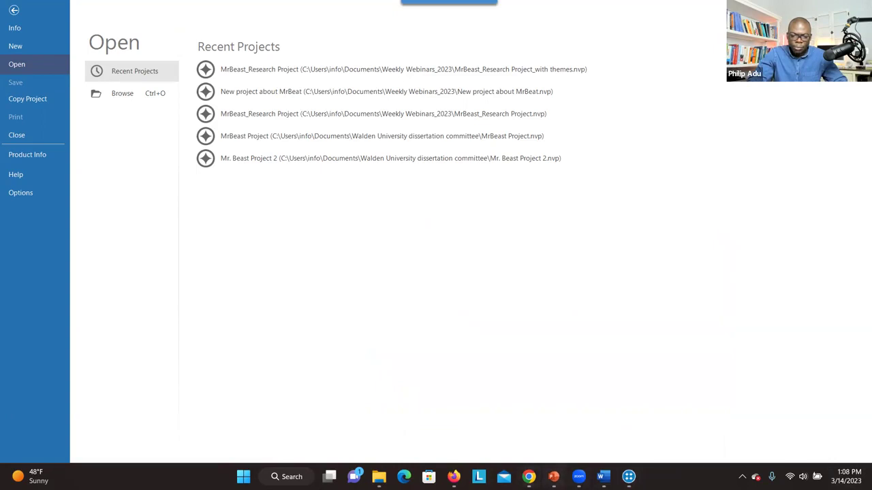
{"action": "left_click", "coordinate": [553, 476]}
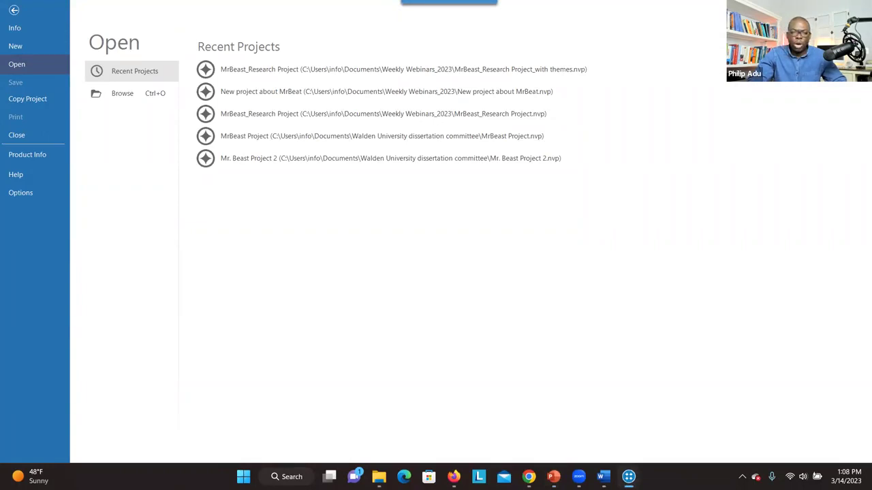
{"action": "left_click", "coordinate": [606, 91]}
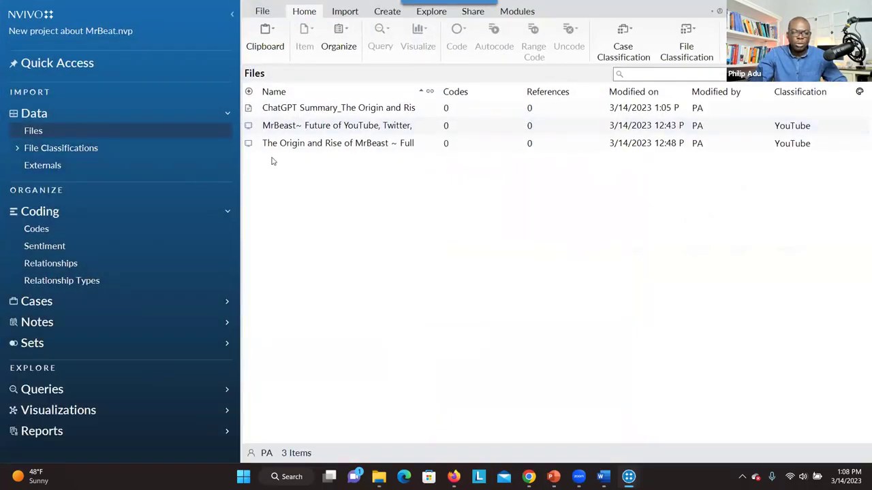
Step: Open the document ChatGPT Summary_The Origin and Rise of MrBeast and show the project's Codes list beside it, dismissing the introduction
{"action": "left_click", "coordinate": [148, 230]}
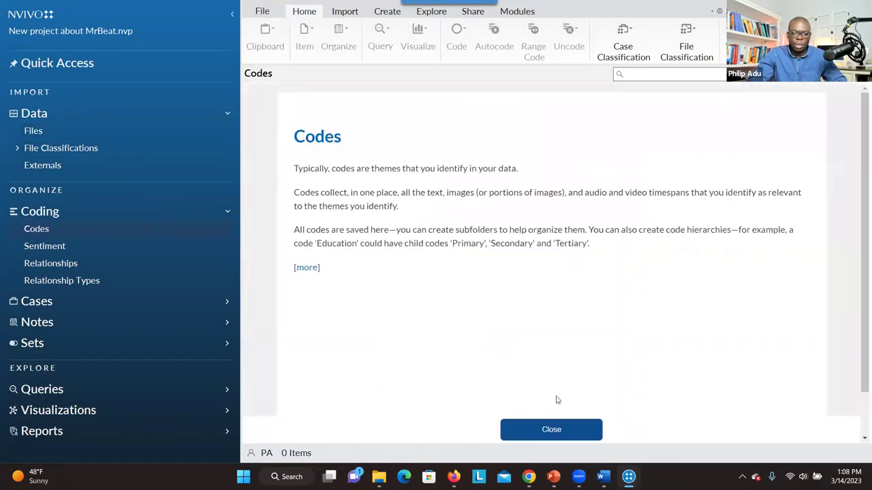
{"action": "left_click", "coordinate": [539, 433]}
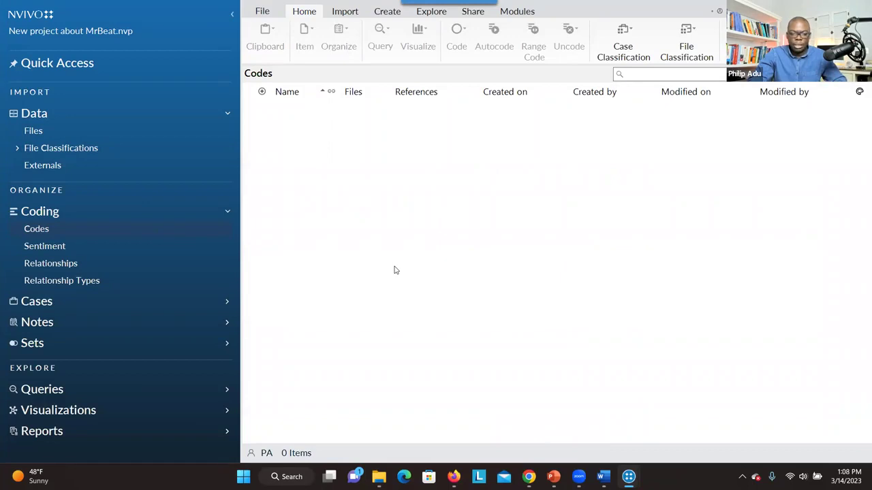
{"action": "left_click", "coordinate": [35, 131]}
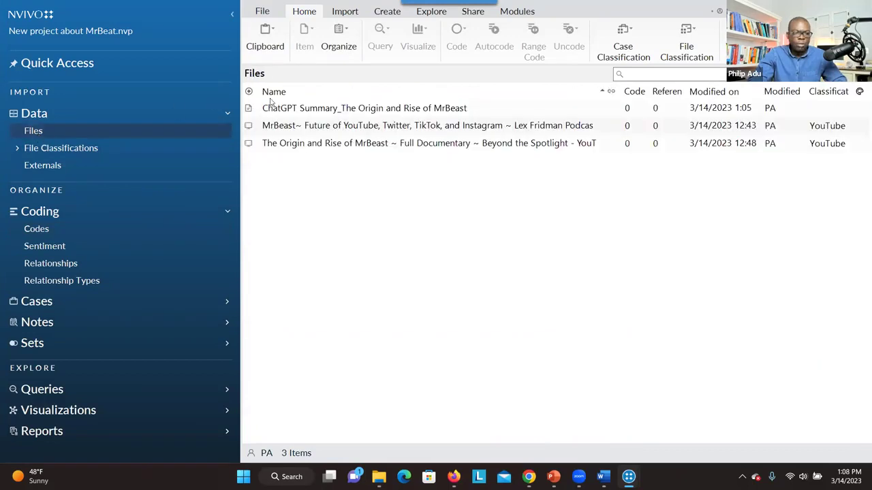
{"action": "left_click", "coordinate": [305, 113]}
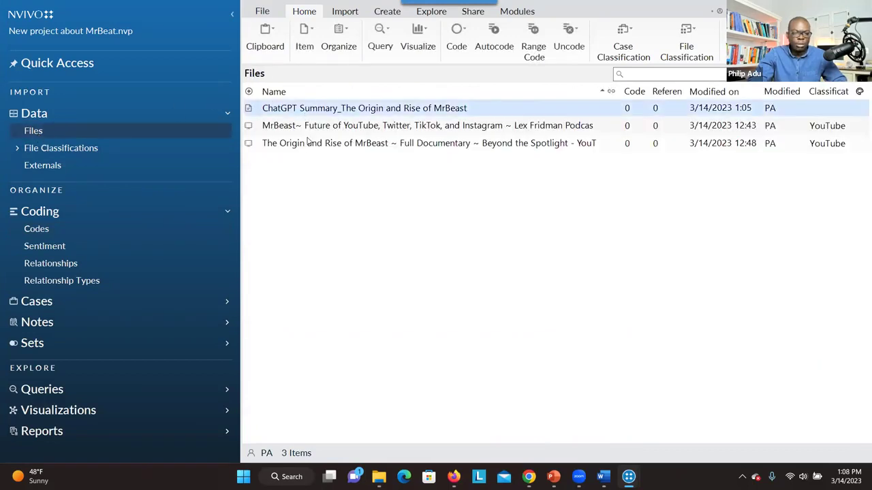
{"action": "double_click", "coordinate": [346, 109]}
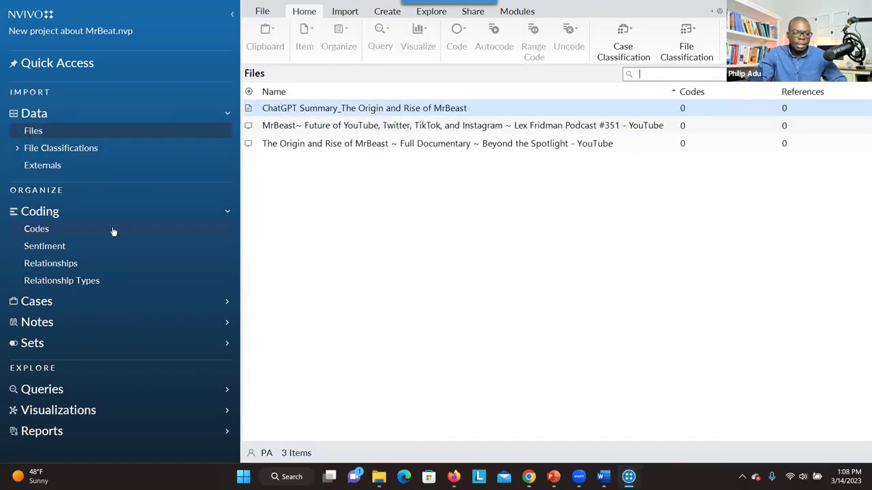
{"action": "left_click", "coordinate": [113, 229]}
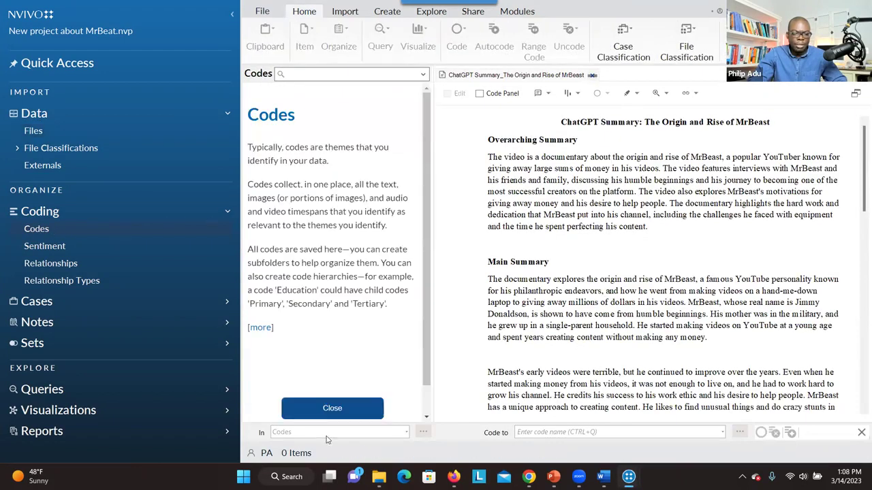
{"action": "left_click", "coordinate": [328, 413]}
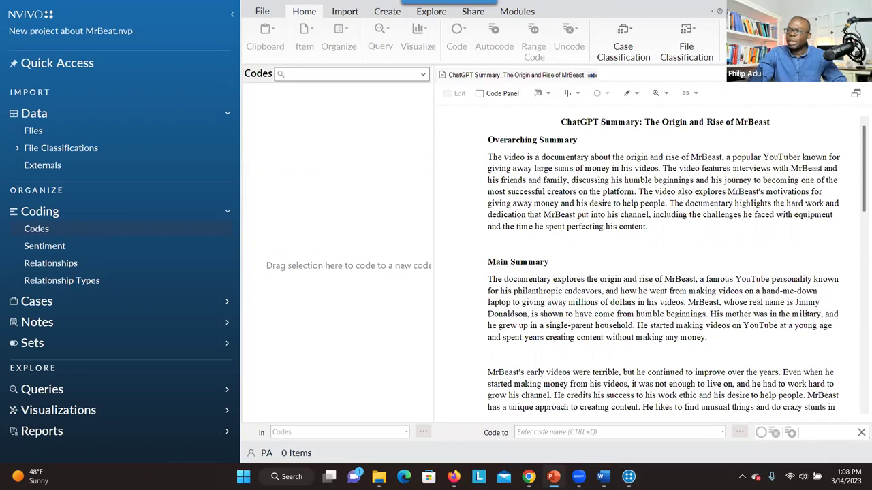
Step: Start a new top-level code named "(RQ1) Strategies of amassing 130 million subcribers", consulting the open Word document Generating themes_MrBeast
{"action": "right_click", "coordinate": [304, 154]}
{"action": "left_click", "coordinate": [334, 159]}
{"action": "type", "text": "(RQ"}
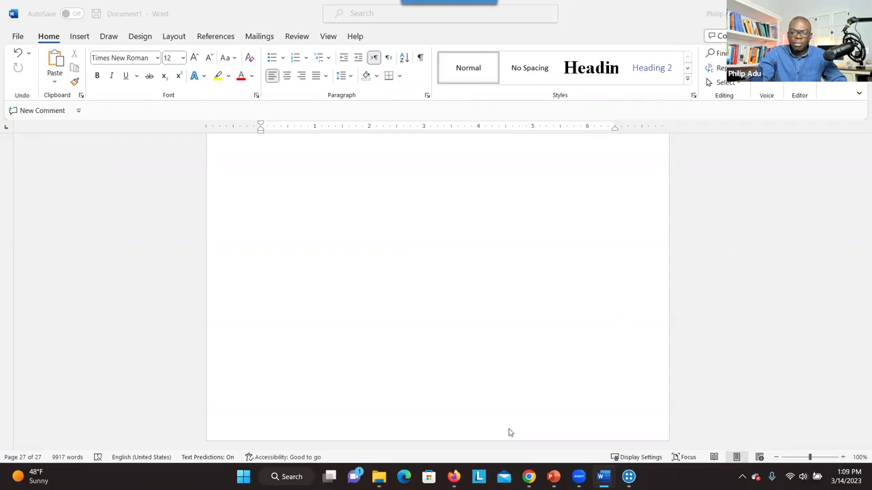
{"action": "mouse_move", "coordinate": [603, 477]}
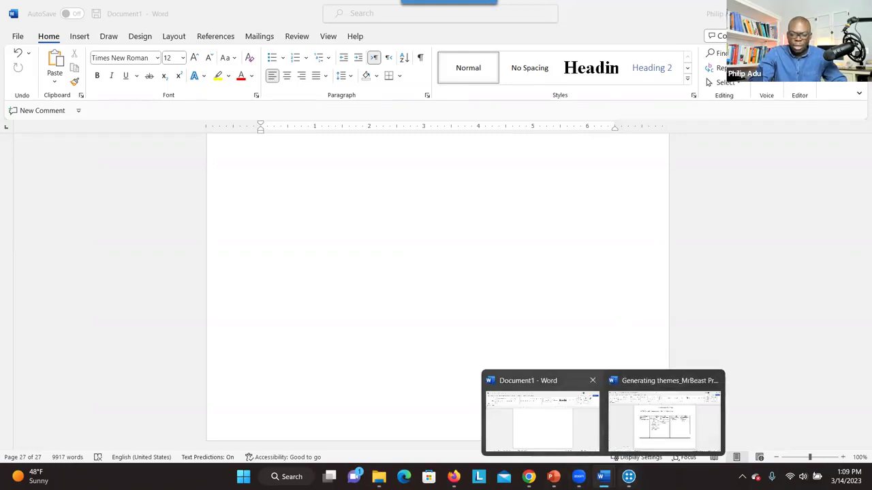
{"action": "left_click", "coordinate": [675, 426]}
{"action": "left_click", "coordinate": [385, 165]}
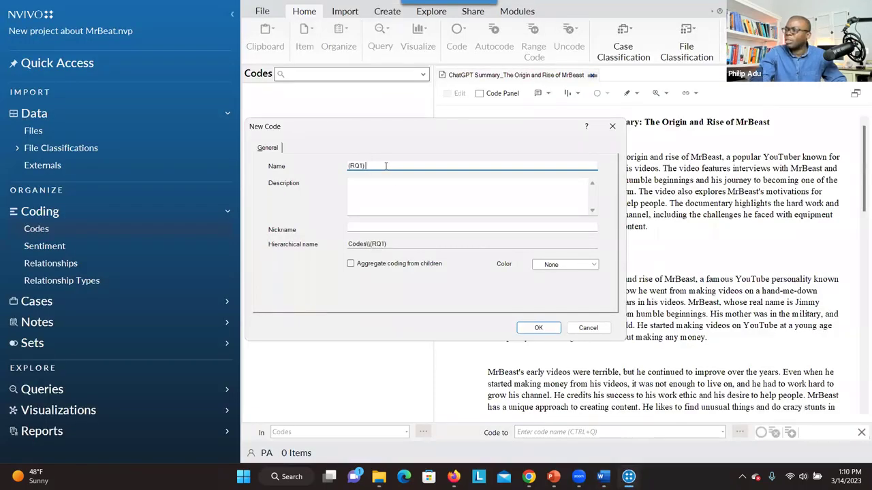
{"action": "type", "text": "Strategies of am"}
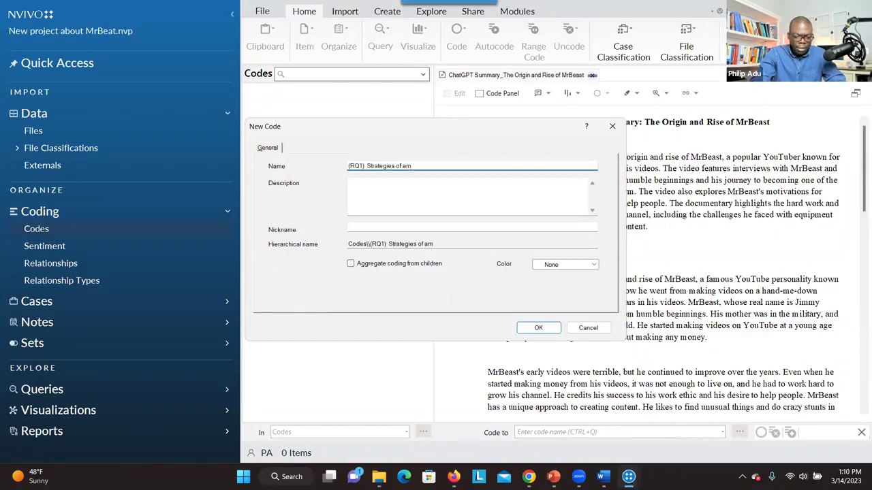
{"action": "type", "text": "assing 130 million s"}
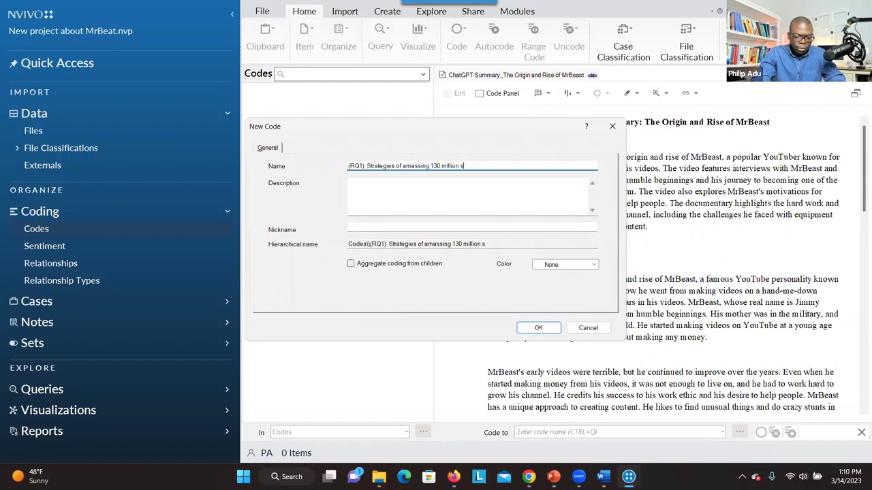
{"action": "type", "text": "ubcriber"}
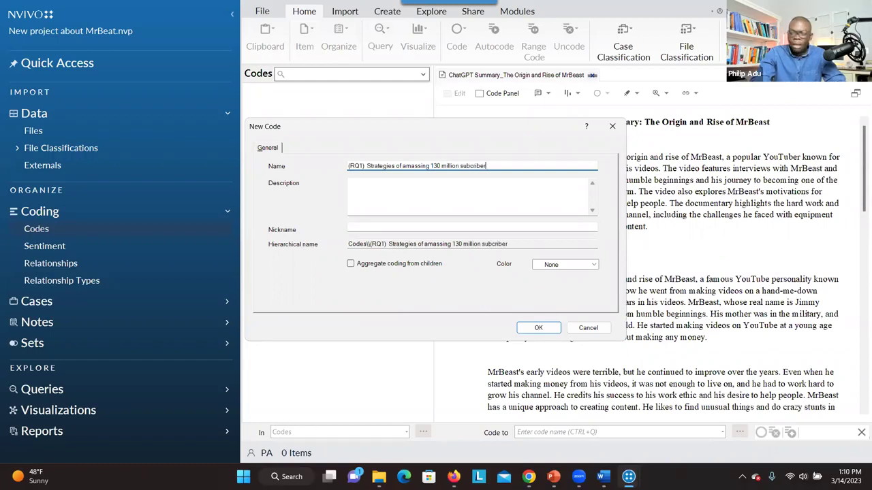
{"action": "type", "text": "s"}
Step: Describe the code as "1. What strategies did Mr. Beast use to amass over 130 million YouTube Subscribers?", enable aggregate coding from children, and create it
{"action": "left_click", "coordinate": [429, 184]}
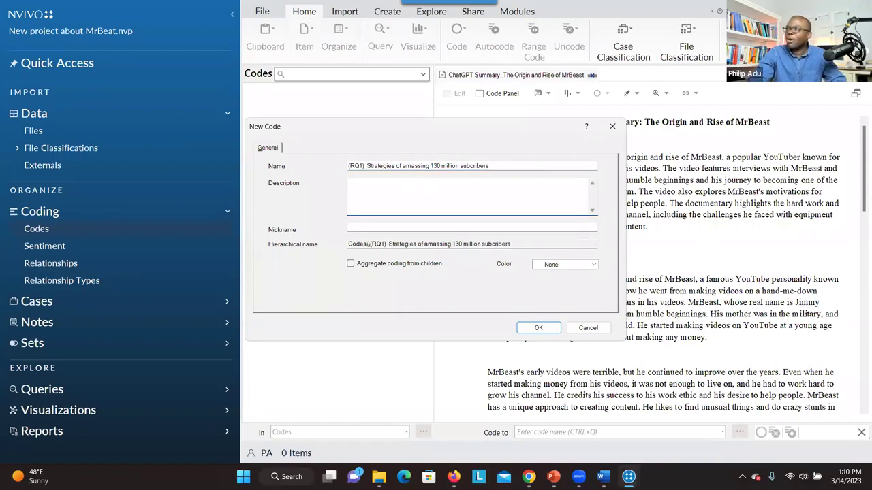
{"action": "key", "text": "alt+Tab"}
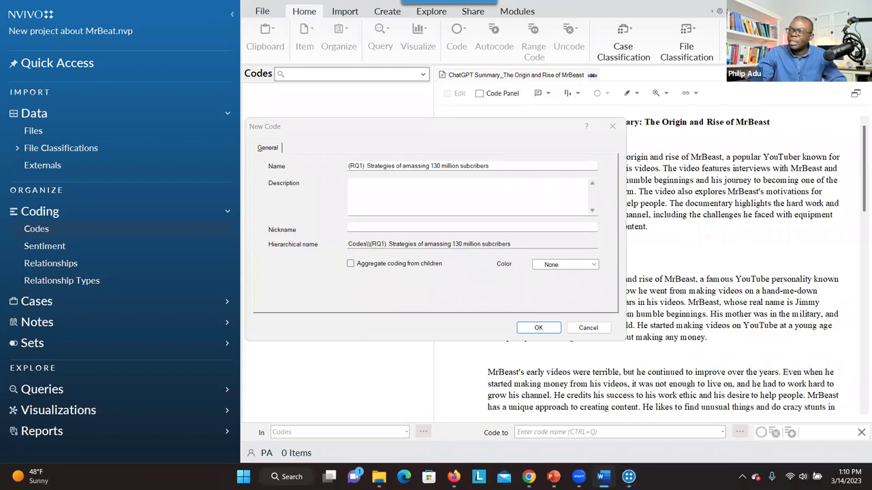
{"action": "left_click", "coordinate": [385, 193]}
{"action": "type", "text": "1.What strategies did Mr. Beast use to amass over 130 million YouTube Subscribers?"}
{"action": "left_click", "coordinate": [352, 182]}
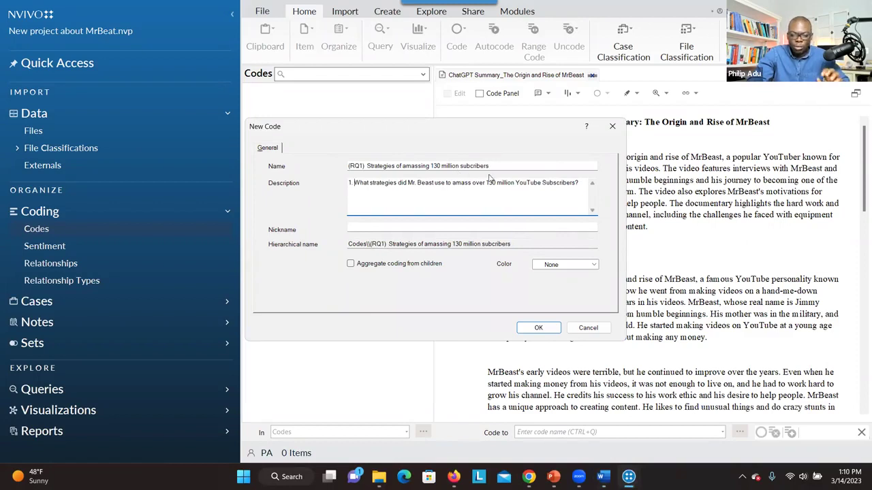
{"action": "left_click", "coordinate": [353, 264]}
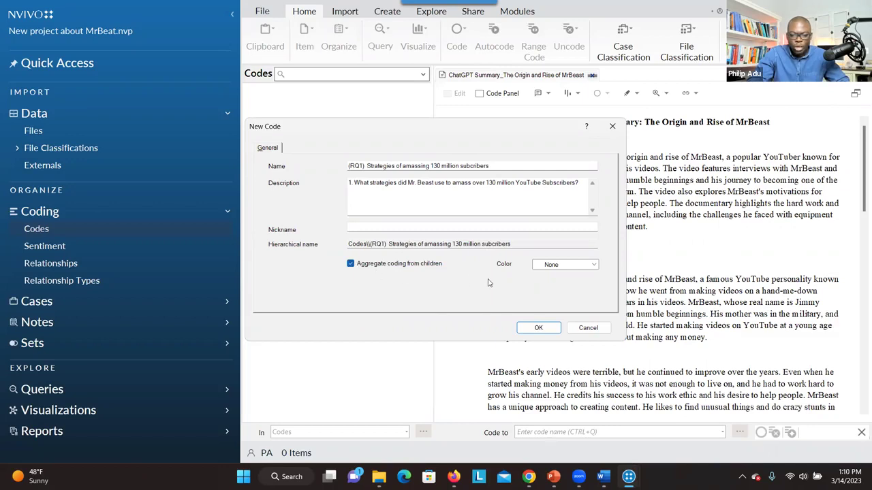
{"action": "left_click", "coordinate": [531, 328]}
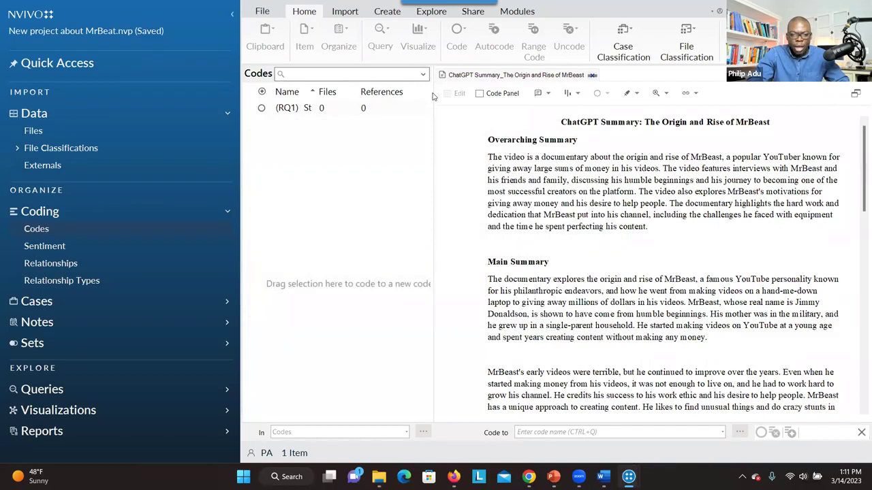
Step: Widen the codes list and start a second top-level code named "(RQ2) Feature of MrBeast business model"
{"action": "left_click_drag", "start_coordinate": [432, 96], "coordinate": [576, 102]}
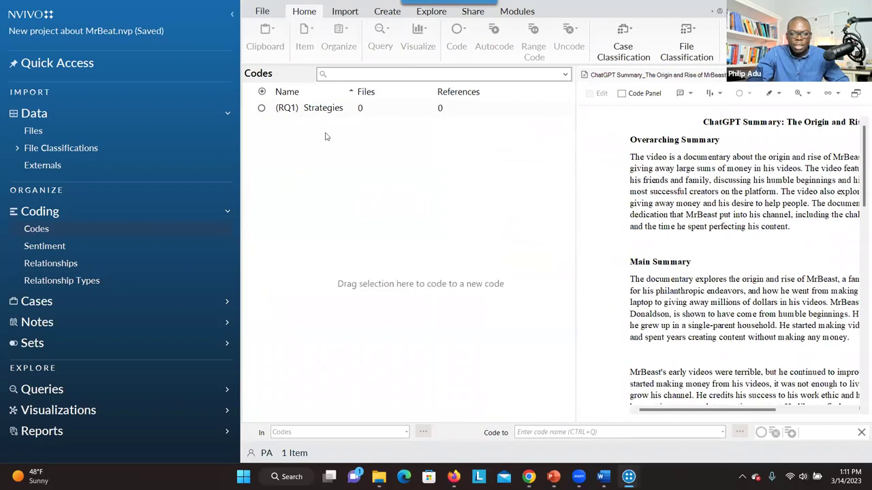
{"action": "right_click", "coordinate": [352, 153]}
{"action": "left_click", "coordinate": [371, 156]}
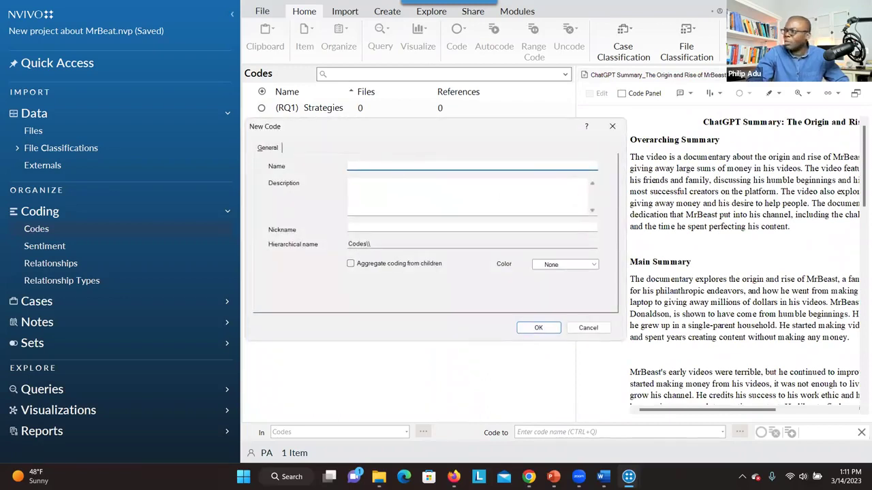
{"action": "key", "text": "alt+Tab"}
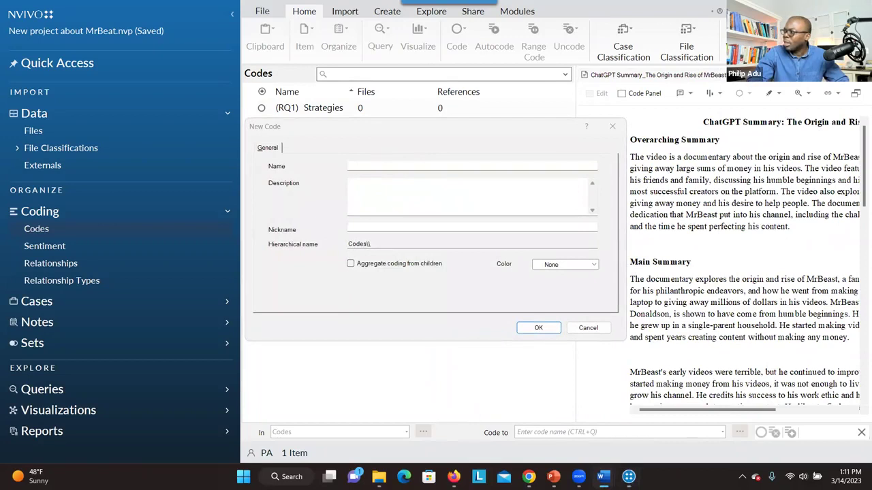
{"action": "left_click", "coordinate": [406, 168]}
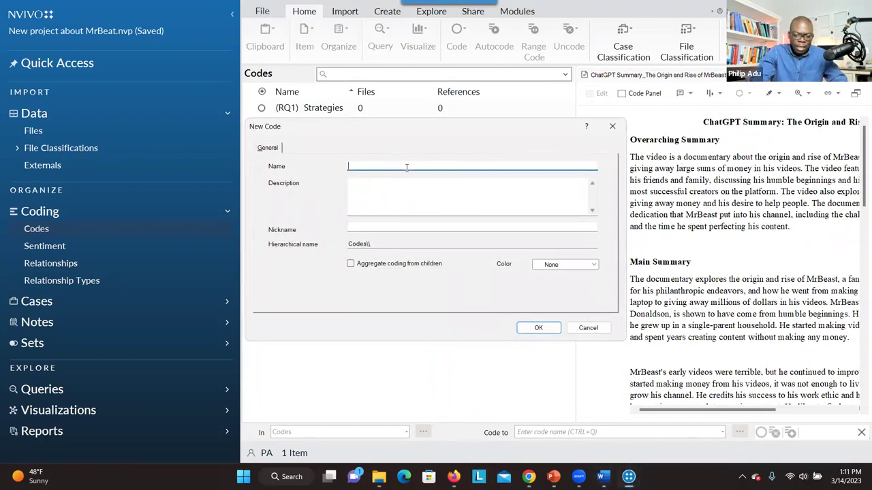
{"action": "type", "text": "(RQ2"}
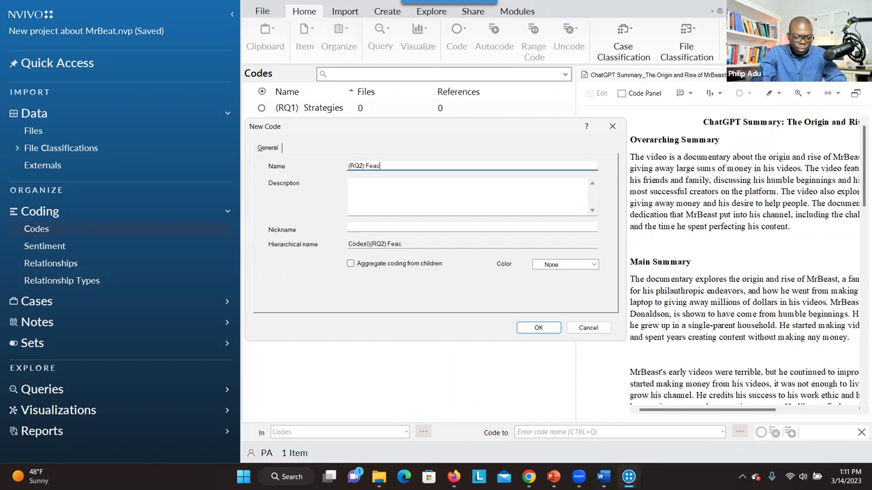
{"action": "type", "text": ") Feature od"}
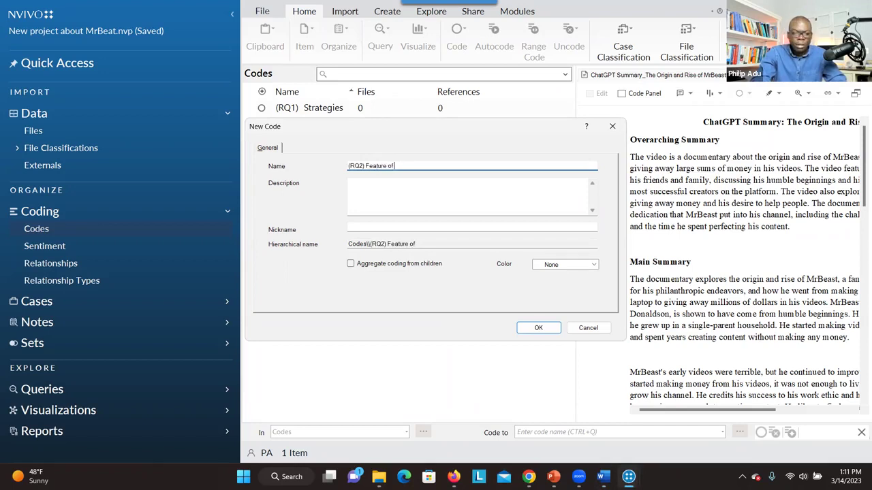
{"action": "type", "text": " MrBea"}
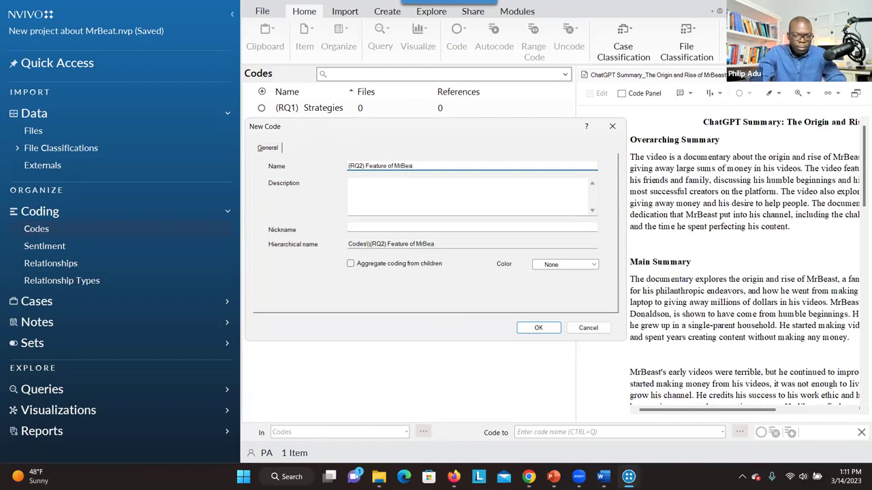
{"action": "type", "text": "st B"}
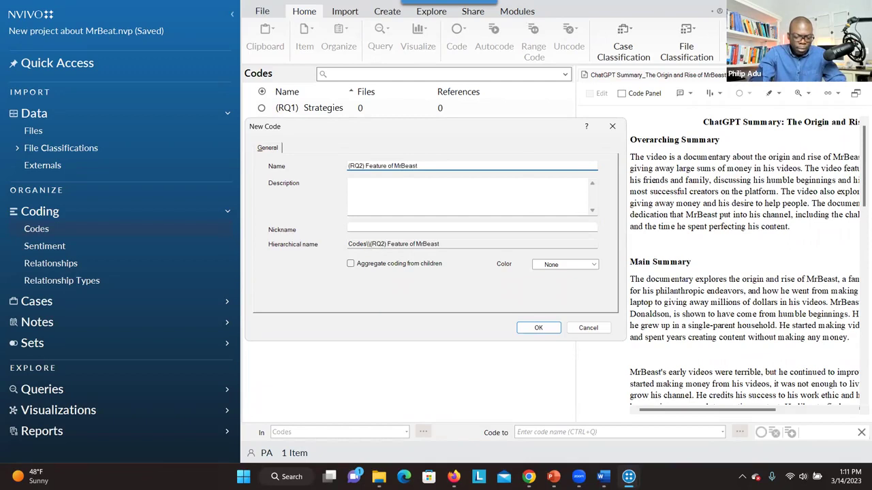
{"action": "key", "text": "BackSpace"}
{"action": "key", "text": "BackSpace"}
{"action": "key", "text": "BackSpace"}
{"action": "type", "text": "business model"}
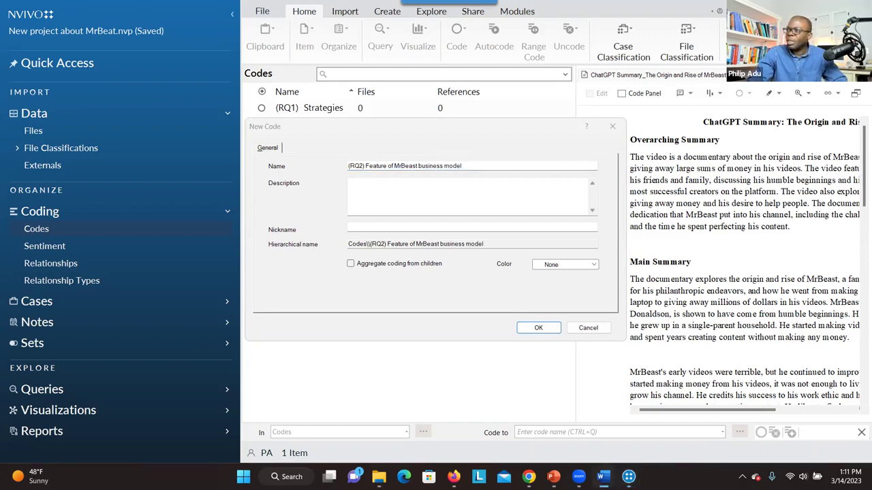
Step: Create the code with description "2. What are the characteristics of MrBeast's business model?" and aggregation from children enabled, and widen the document view
{"action": "left_click", "coordinate": [500, 192]}
{"action": "type", "text": "2.\tWhat are the characteristics of MrBeast's business model?"}
{"action": "left_click", "coordinate": [373, 182]}
{"action": "key", "text": "BackSpace"}
{"action": "left_click", "coordinate": [350, 263]}
{"action": "left_click", "coordinate": [538, 329]}
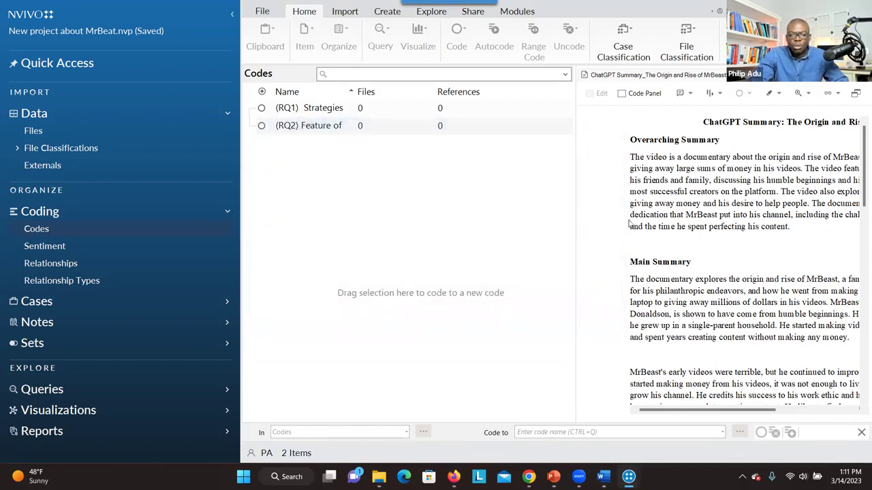
{"action": "left_click_drag", "start_coordinate": [577, 233], "coordinate": [473, 257]}
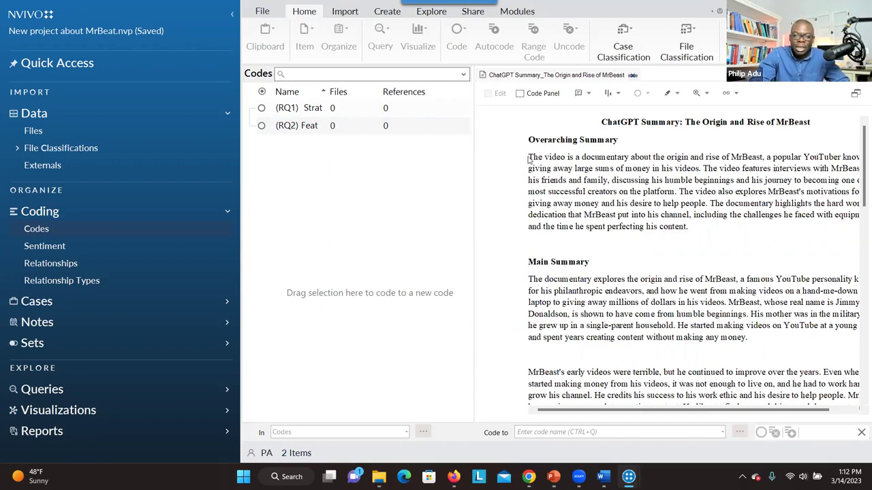
Step: Select the opening sentence of the Overarching Summary and start a child code under the RQ1 code named "Creating unique videos"
{"action": "mouse_move", "coordinate": [545, 158]}
{"action": "left_mouse_down"}
{"action": "mouse_move", "coordinate": [695, 169]}
{"action": "mouse_move", "coordinate": [528, 158]}
{"action": "left_mouse_up"}
{"action": "left_click", "coordinate": [694, 168]}
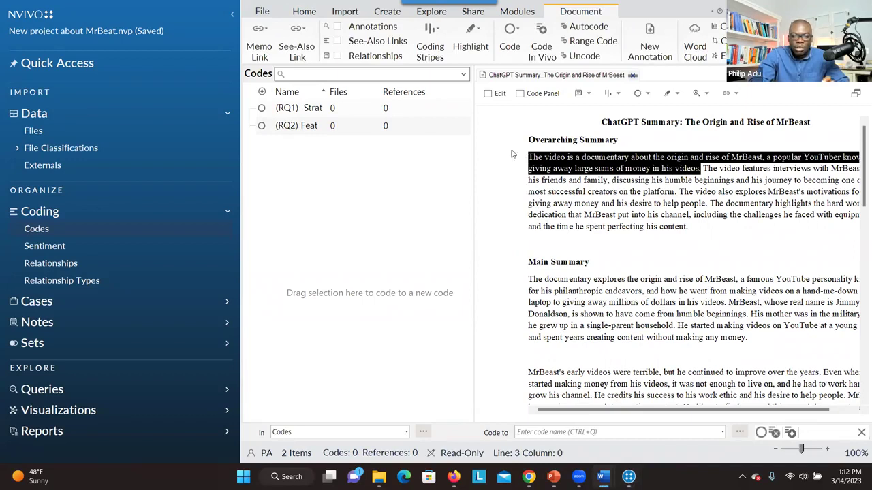
{"action": "left_click", "coordinate": [313, 111]}
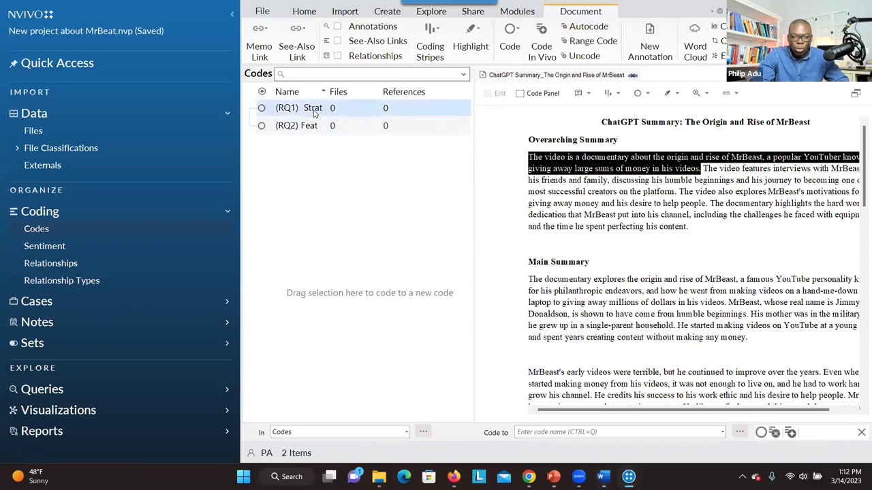
{"action": "right_click", "coordinate": [314, 111]}
{"action": "left_click", "coordinate": [338, 117]}
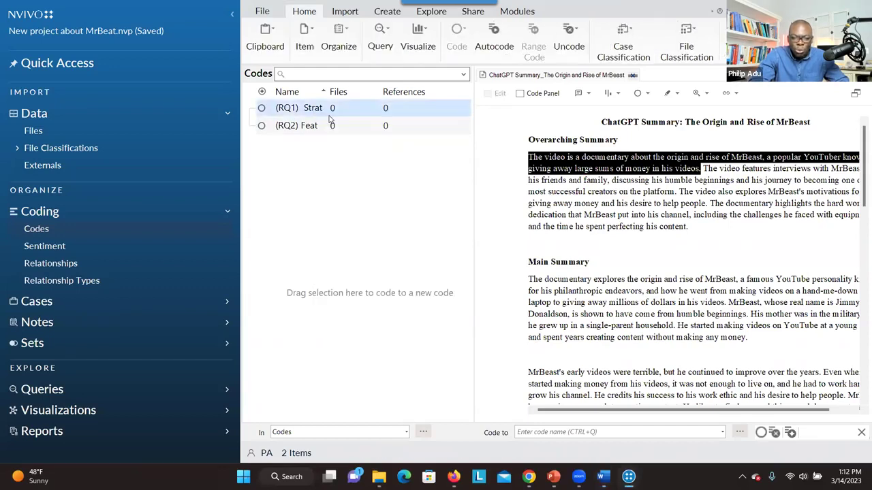
{"action": "type", "text": "•\tCreating unique videos"}
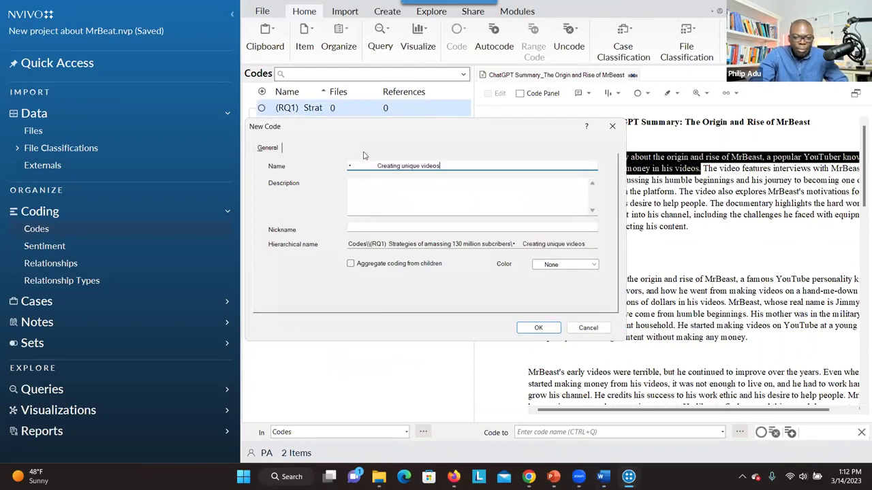
{"action": "left_click", "coordinate": [375, 165]}
{"action": "key", "text": "BackSpace"}
{"action": "key", "text": "BackSpace"}
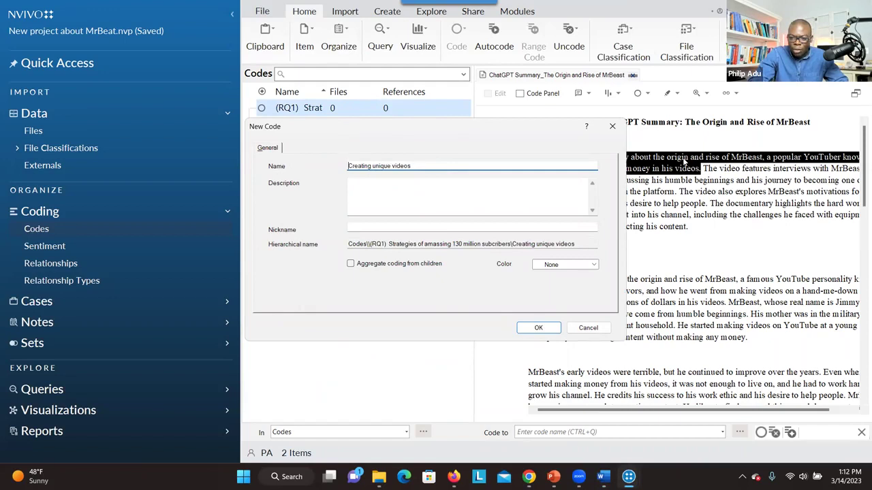
Step: Create the child code with aggregate coding from children enabled and code the selected opening sentence to it
{"action": "left_click", "coordinate": [351, 263]}
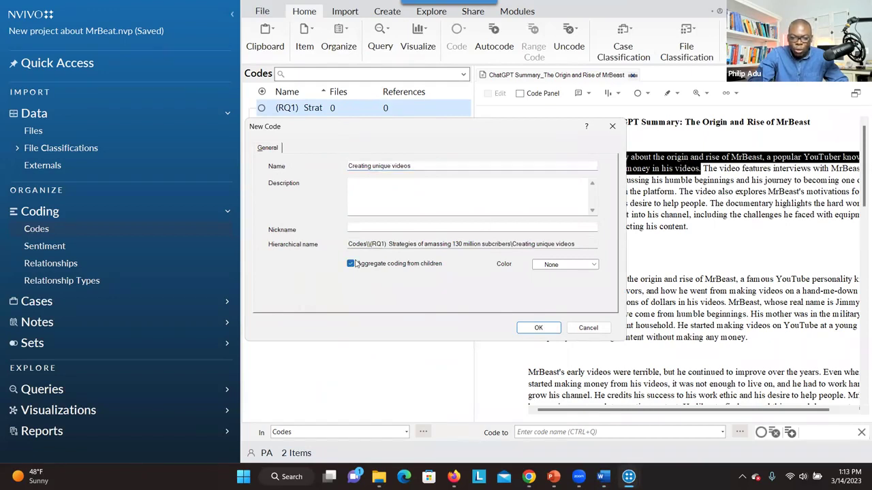
{"action": "left_click", "coordinate": [359, 196]}
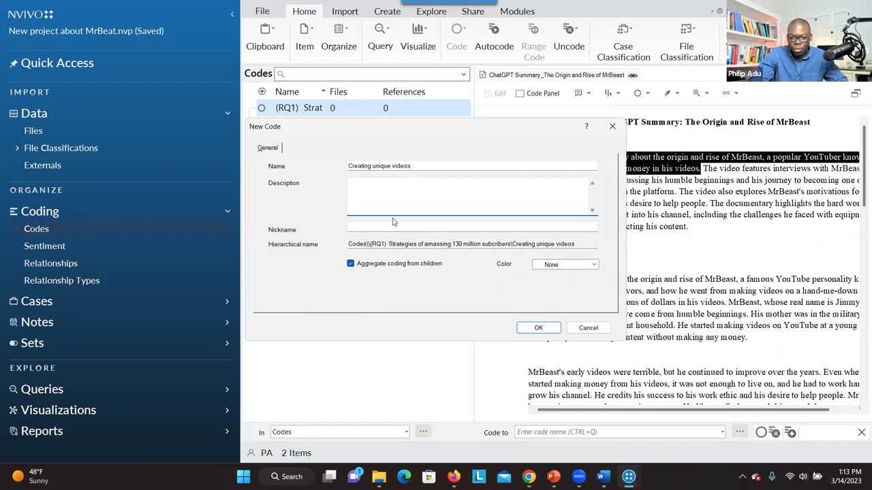
{"action": "left_click", "coordinate": [523, 330]}
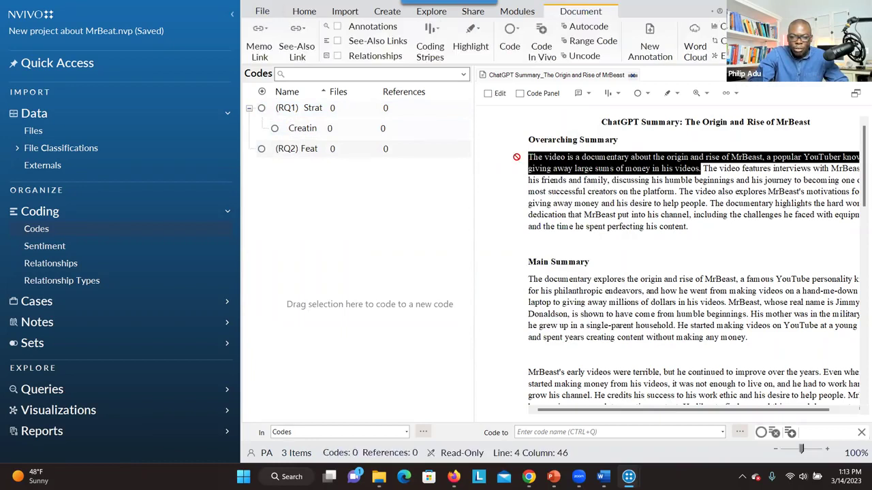
{"action": "left_click_drag", "start_coordinate": [420, 142], "coordinate": [407, 133]}
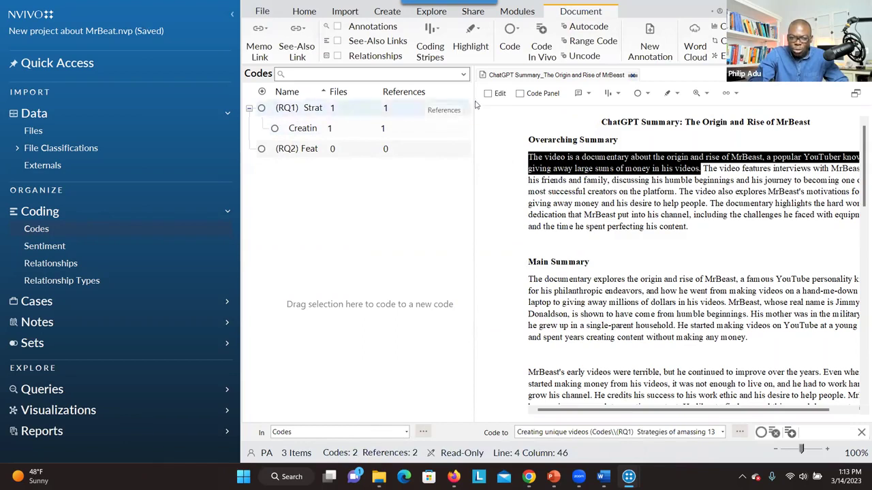
Step: Create a child code "Focusing on doing quality videos" under RQ1 and code the passage from "most successful creators" to "dedication that MrBeast put" to it
{"action": "left_click_drag", "start_coordinate": [476, 104], "coordinate": [565, 104]}
{"action": "left_click", "coordinate": [670, 203]}
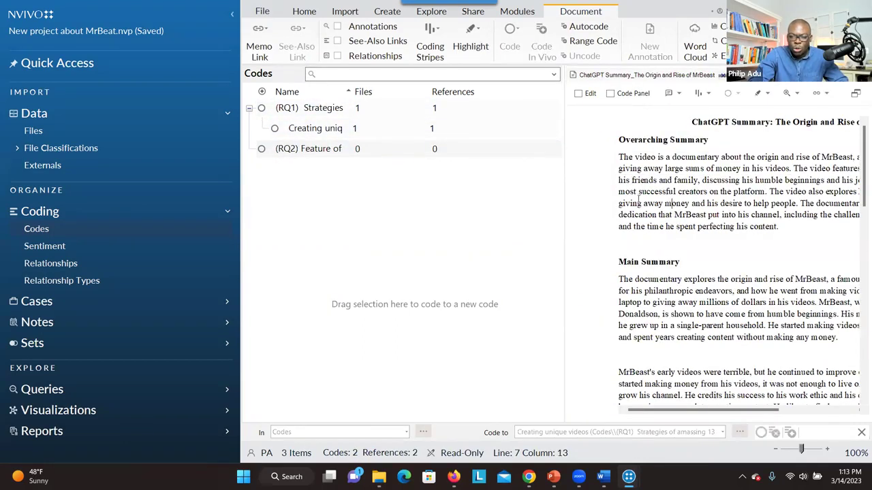
{"action": "left_click_drag", "start_coordinate": [618, 193], "coordinate": [720, 215]}
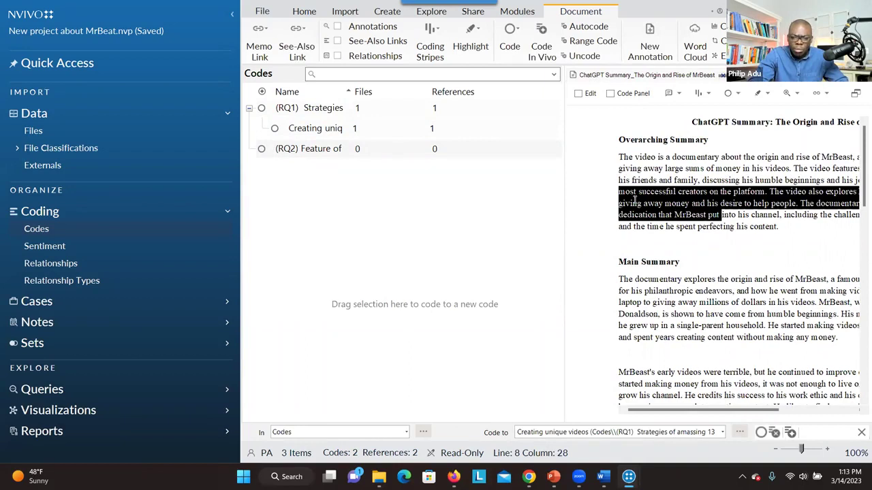
{"action": "right_click", "coordinate": [327, 113]}
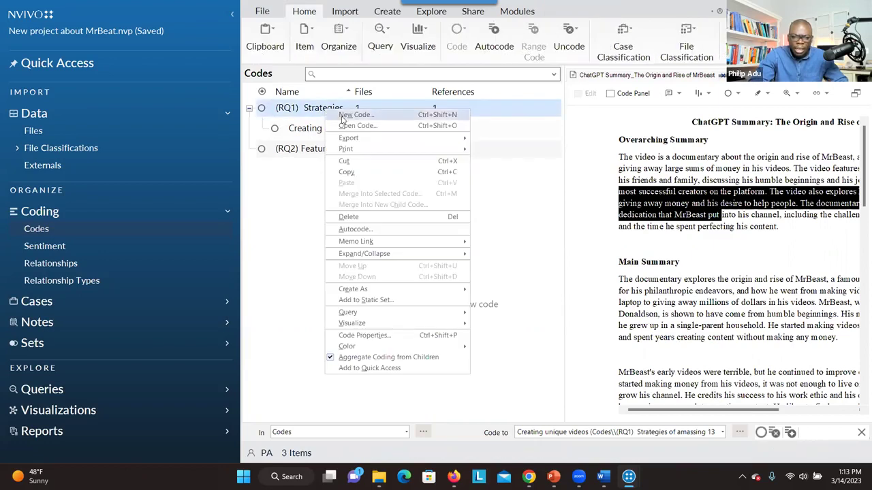
{"action": "left_click", "coordinate": [342, 118]}
{"action": "type", "text": "Focusing on"}
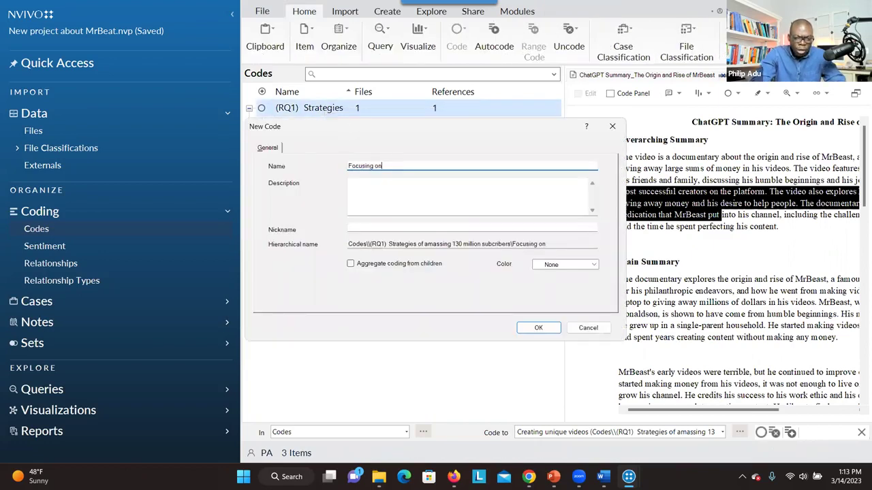
{"action": "type", "text": " doing quality videos"}
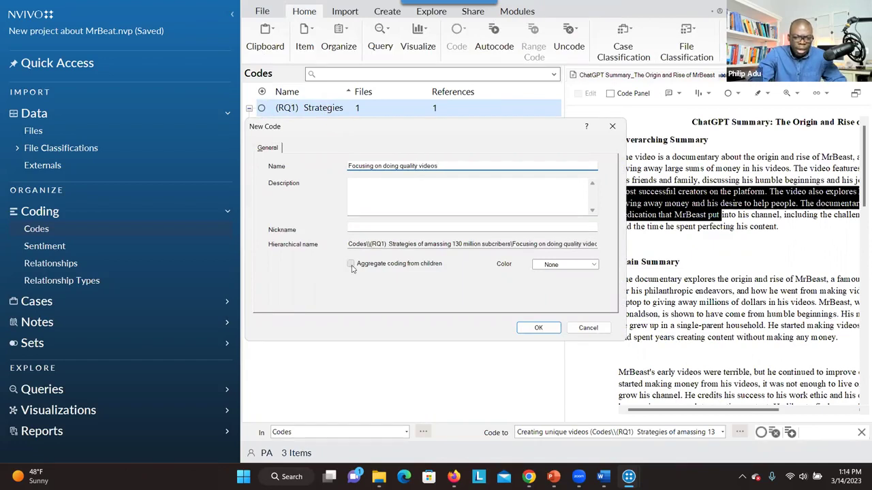
{"action": "left_click", "coordinate": [538, 328]}
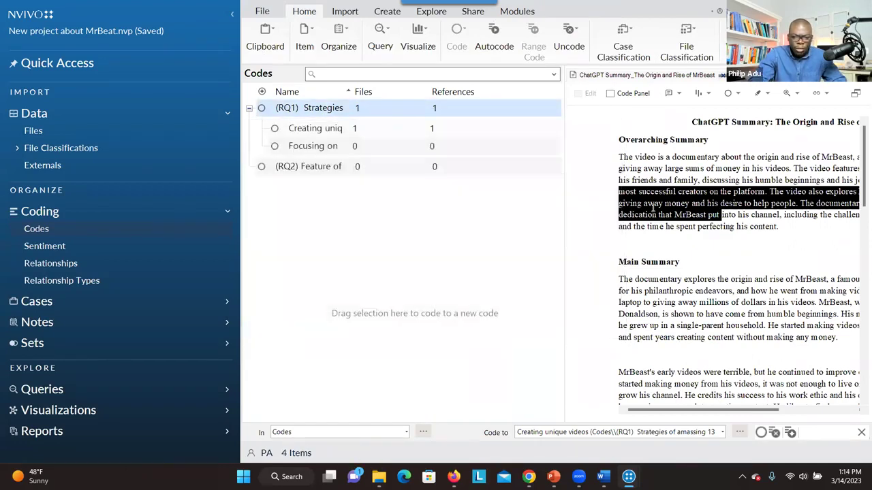
{"action": "left_click_drag", "start_coordinate": [430, 181], "coordinate": [404, 149]}
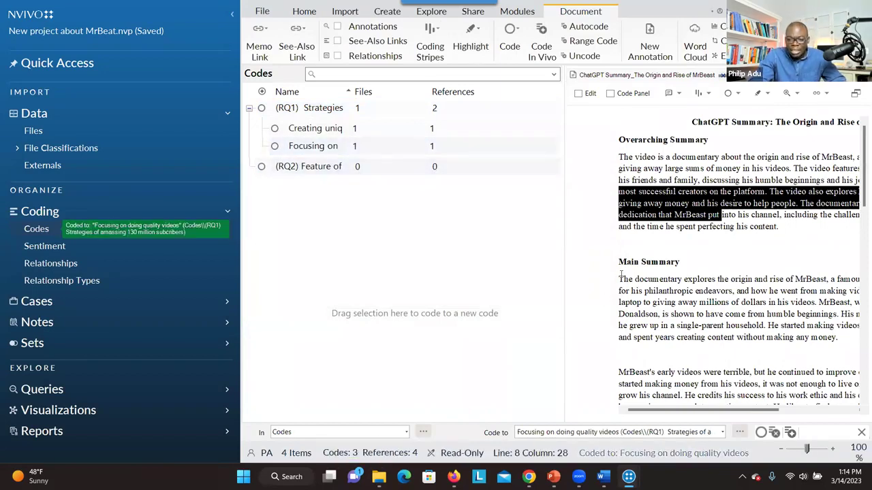
Step: Code the Overarching Summary passage from "giving away money" to "into his channel" to the Creating unique videos code
{"action": "left_click", "coordinate": [665, 292]}
{"action": "left_click_drag", "start_coordinate": [664, 292], "coordinate": [708, 302]}
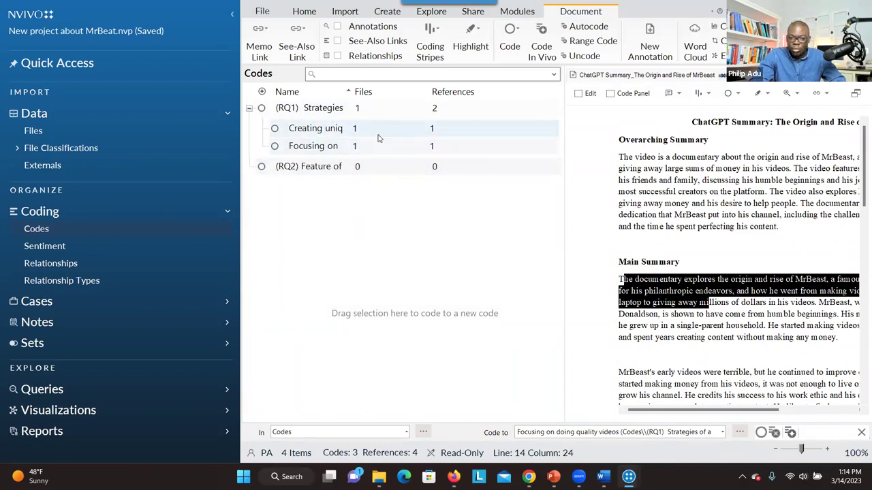
{"action": "left_click", "coordinate": [666, 289]}
{"action": "left_click", "coordinate": [648, 213]}
{"action": "mouse_move", "coordinate": [619, 203]}
{"action": "left_mouse_down"}
{"action": "mouse_move", "coordinate": [784, 215]}
{"action": "mouse_move", "coordinate": [683, 208]}
{"action": "mouse_move", "coordinate": [407, 142]}
{"action": "mouse_move", "coordinate": [324, 136]}
{"action": "left_mouse_up"}
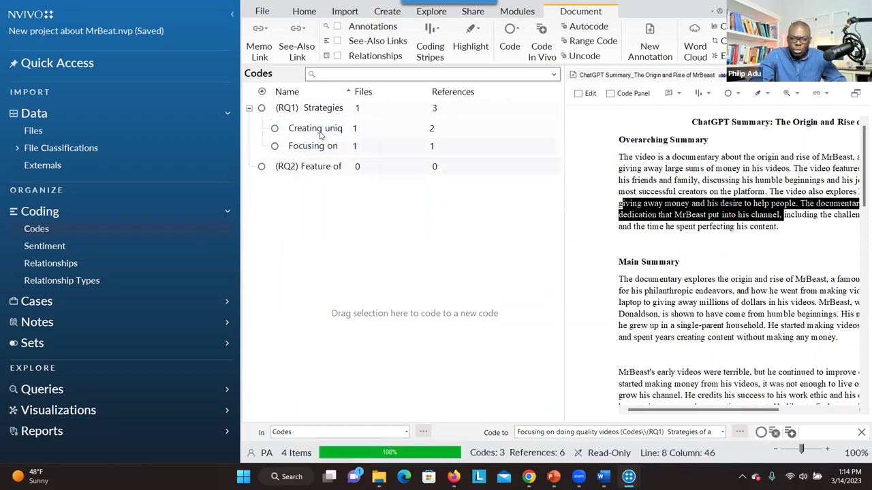
{"action": "left_click", "coordinate": [682, 300]}
{"action": "left_click", "coordinate": [758, 326], "text": "shift"}
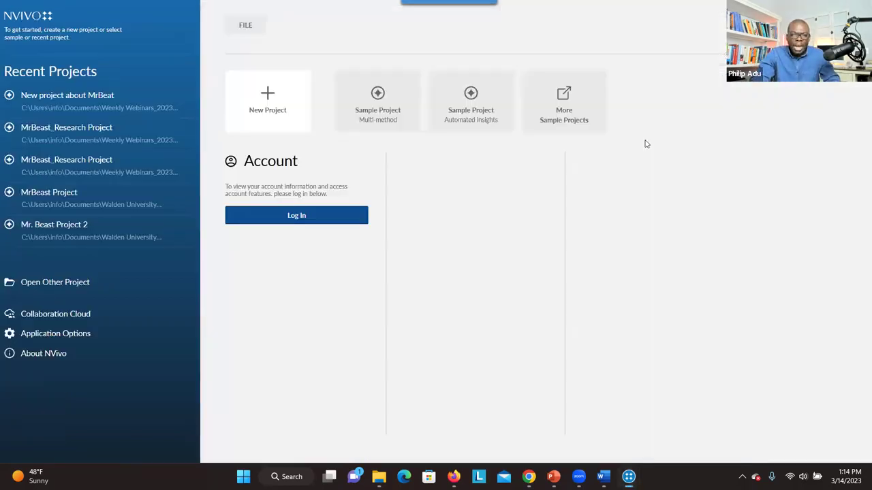
Step: Return to NVivo and bring up the project MrBeast_Research Project_with themes
{"action": "key", "text": "alt+Tab"}
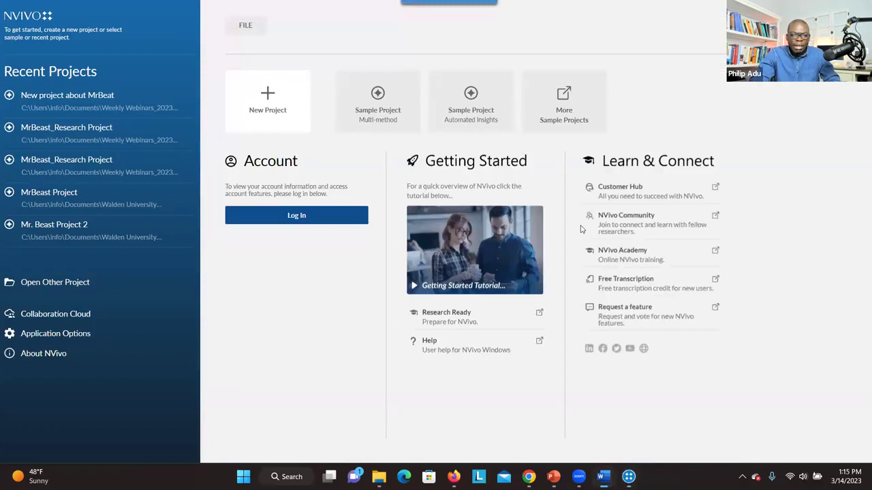
{"action": "left_click", "coordinate": [627, 476]}
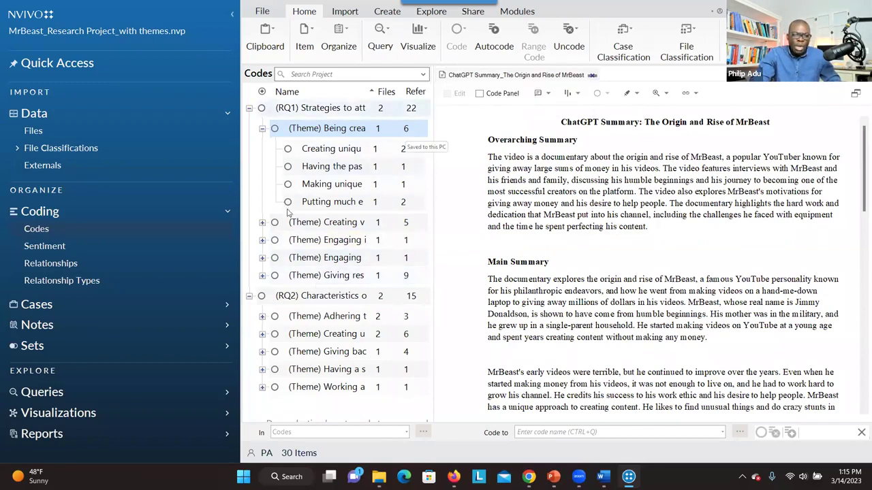
Step: Switch to the Word document Generating themes_MrBeast Project and examine the research question 1 table, highlighting the Cluster 2 codes and cluster headings
{"action": "key", "text": "alt+Tab"}
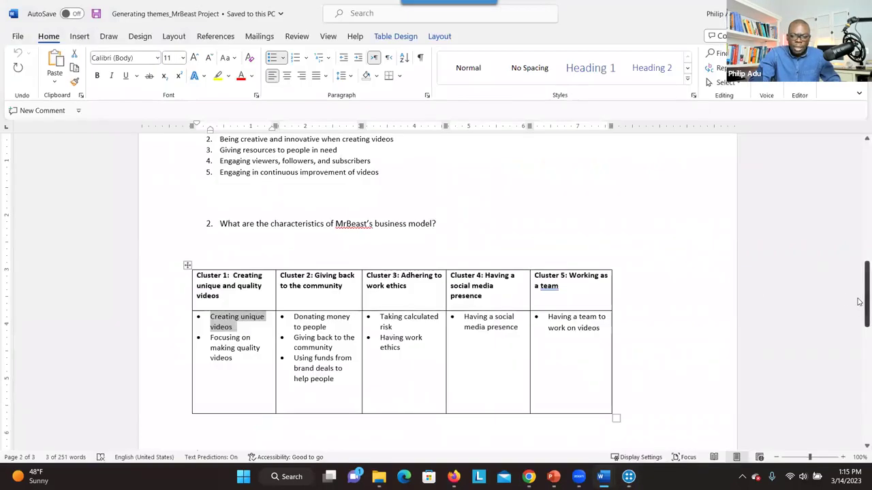
{"action": "scroll", "coordinate": [355, 318], "scroll_direction": "up", "scroll_amount": 15}
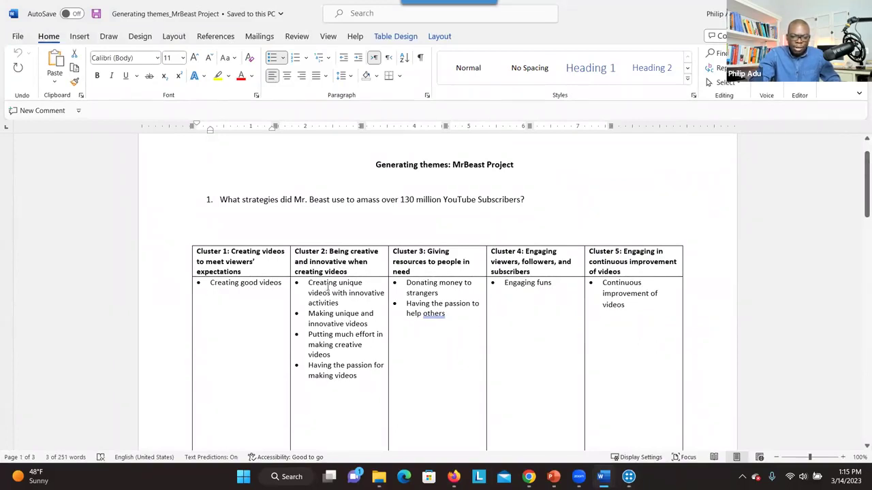
{"action": "left_click_drag", "start_coordinate": [333, 292], "coordinate": [359, 366]}
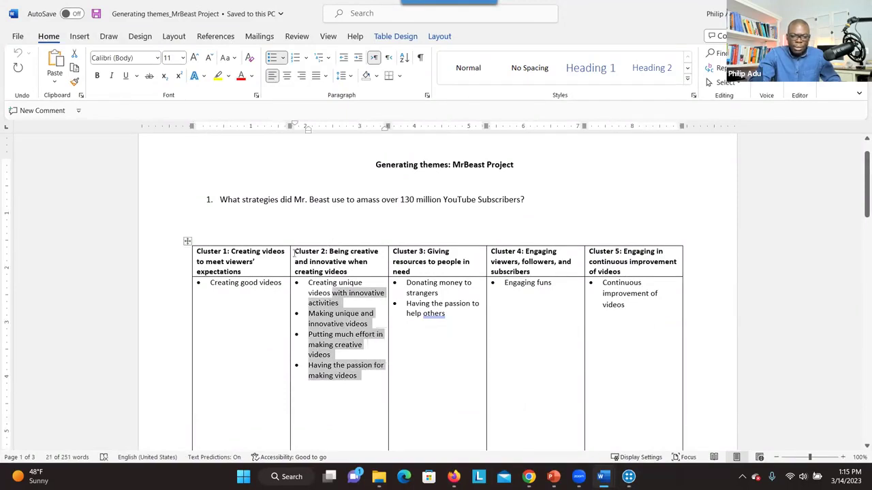
{"action": "left_click_drag", "start_coordinate": [277, 253], "coordinate": [628, 262]}
{"action": "left_click", "coordinate": [257, 267]}
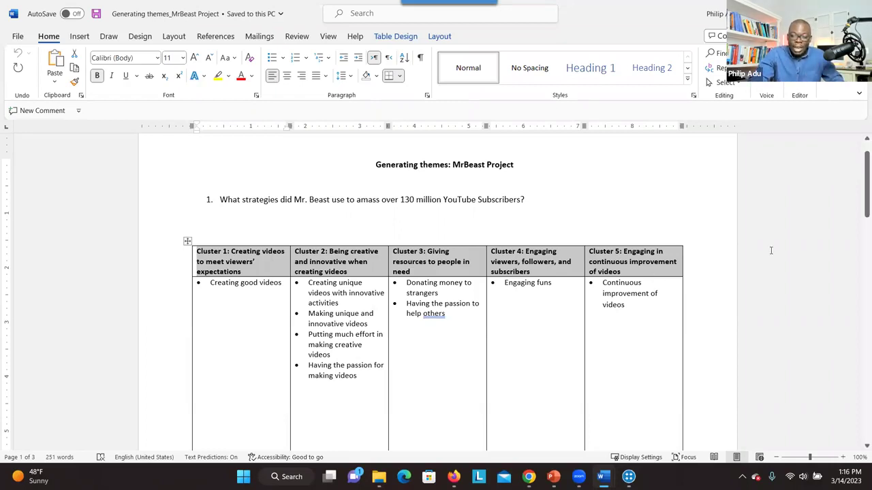
Step: Switch to the PowerPoint presentation, start the slide show from slide 19, and swap Presenter View and Slide Show
{"action": "left_click", "coordinate": [553, 476]}
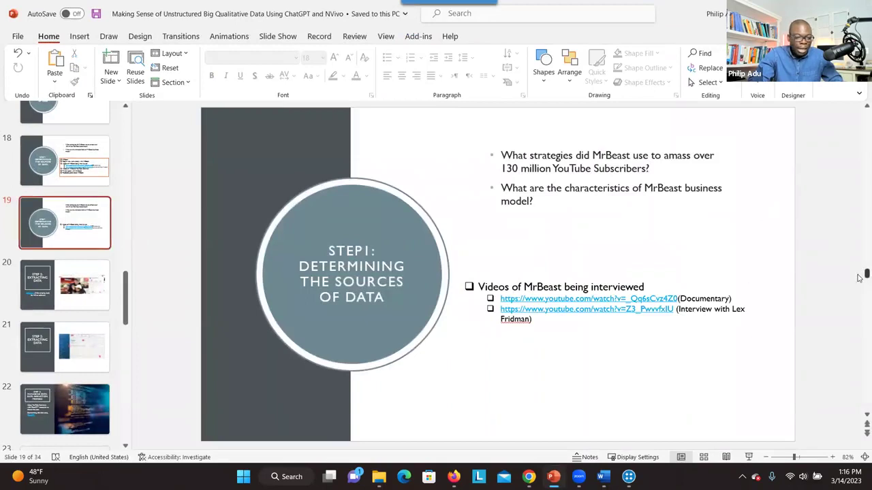
{"action": "left_click", "coordinate": [83, 232]}
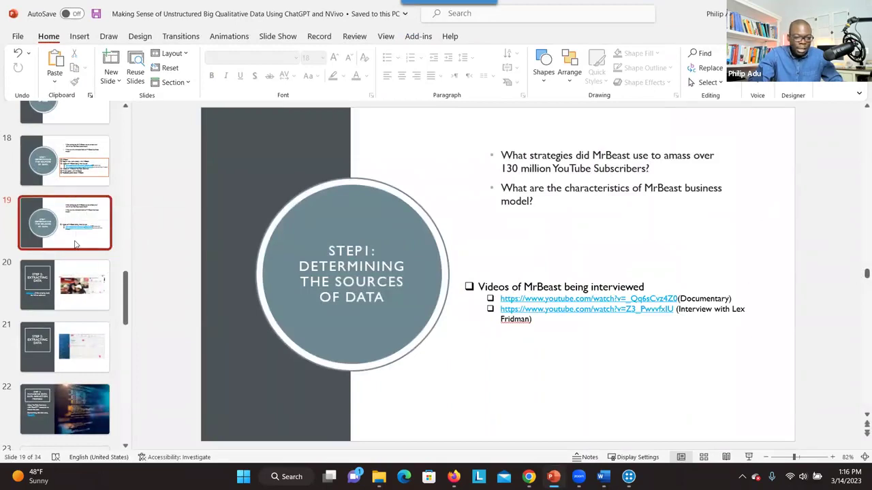
{"action": "left_click", "coordinate": [748, 457]}
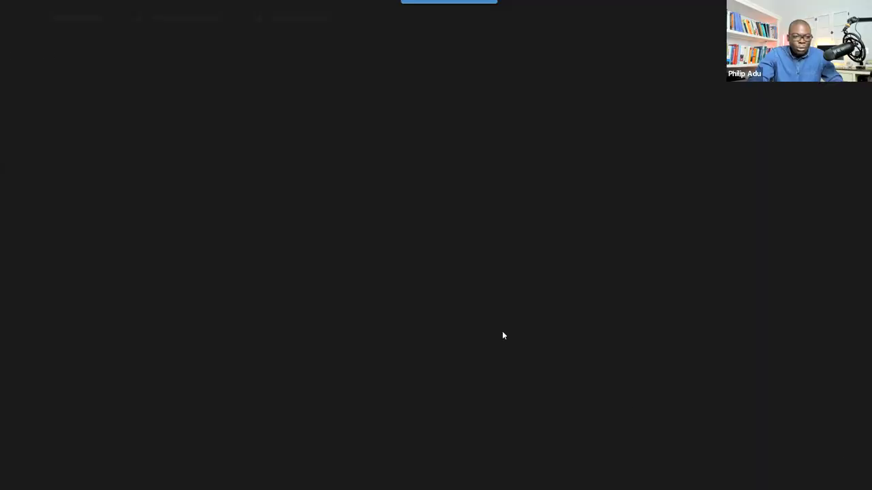
{"action": "left_click", "coordinate": [168, 18]}
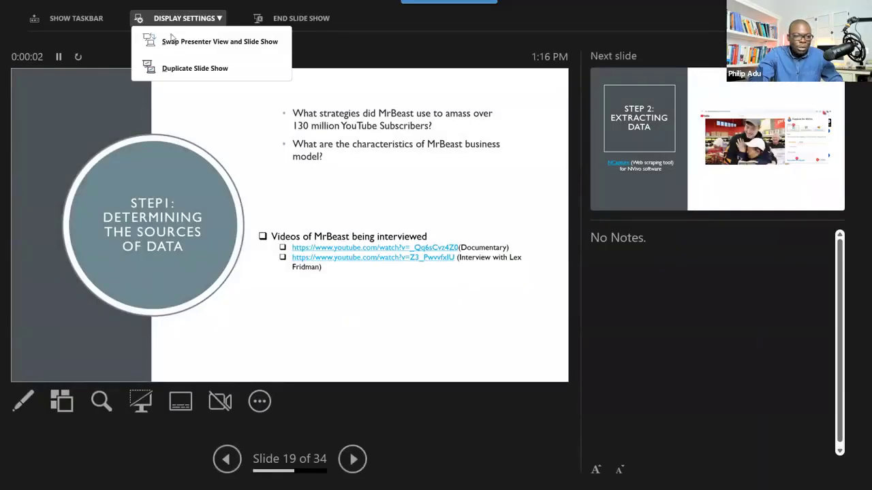
{"action": "left_click", "coordinate": [176, 38]}
Step: Advance the slide show through the Step 2 and Step 3 slides to the "Step 4 Analyzing the Summary" slide
{"action": "key", "text": "Right"}
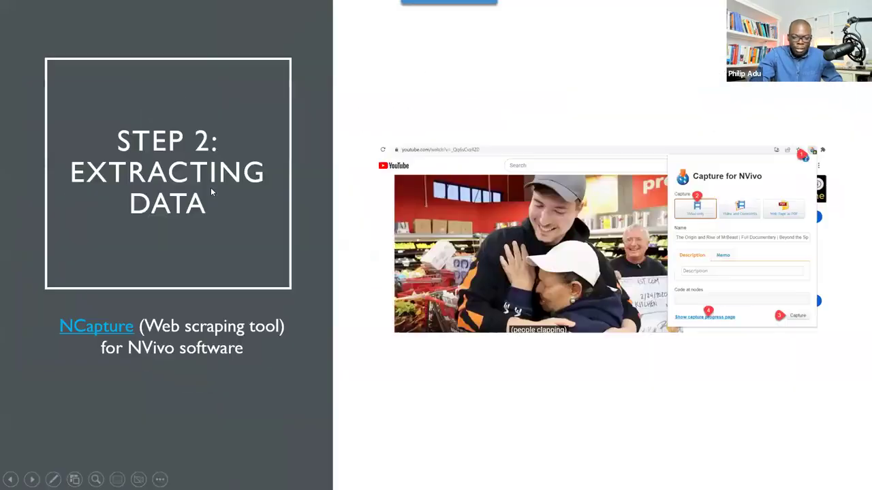
{"action": "key", "text": "Right"}
{"action": "key", "text": "Right"}
{"action": "key", "text": "Right"}
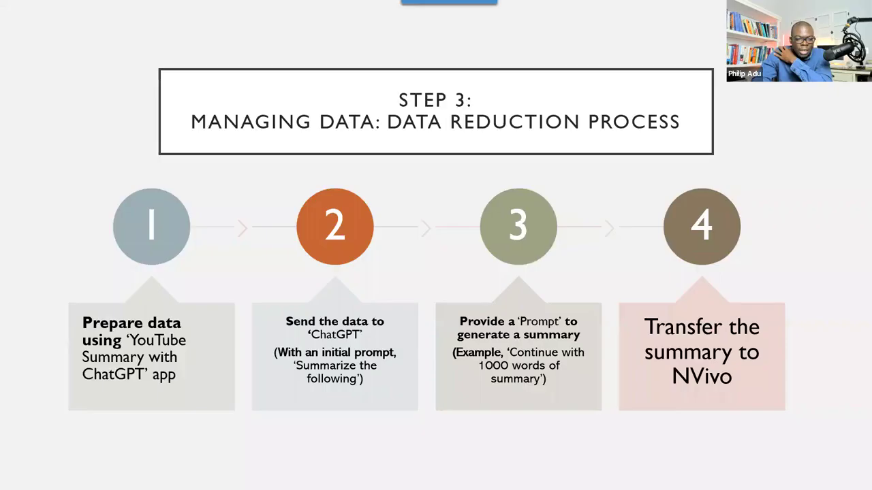
{"action": "key", "text": "Right"}
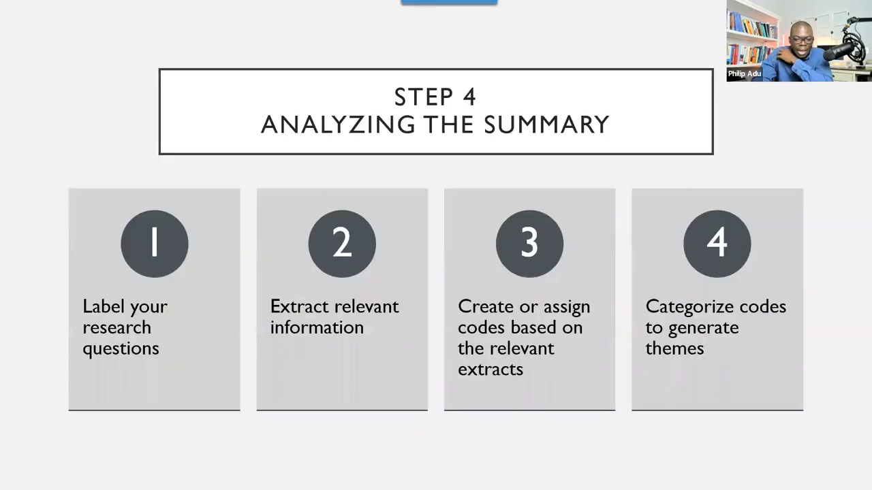